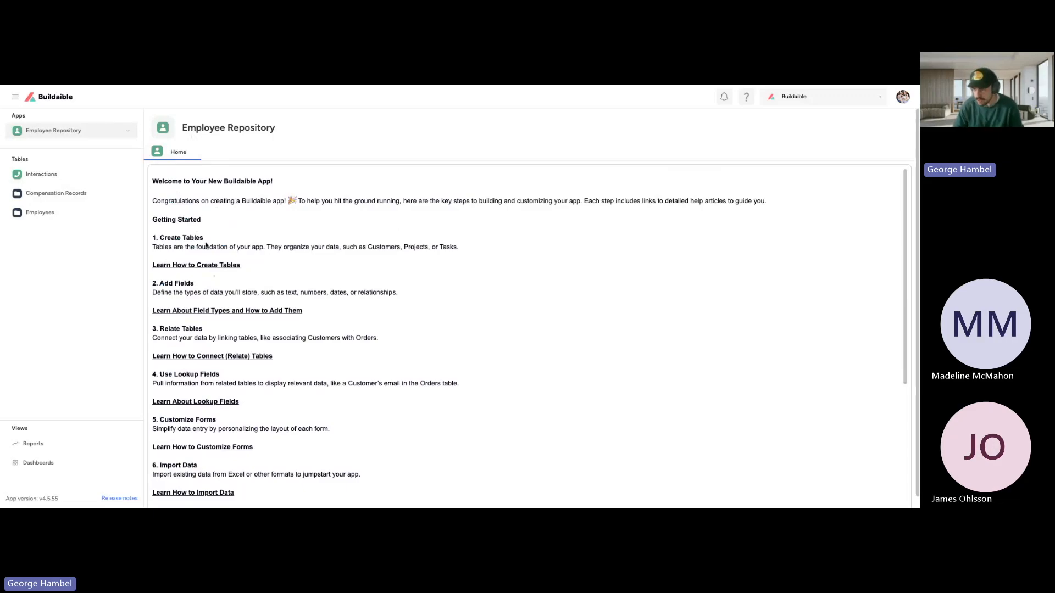
Step: Review the records and columns in the Interactions, Compensation Records and Employees tables of the Employee Repository app
click(71, 175)
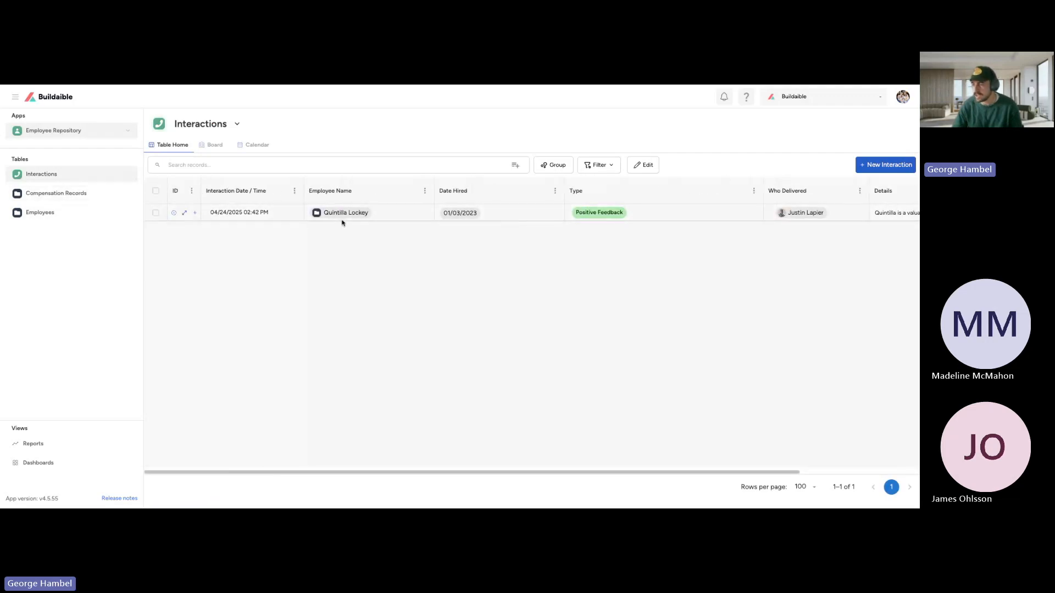
click(96, 200)
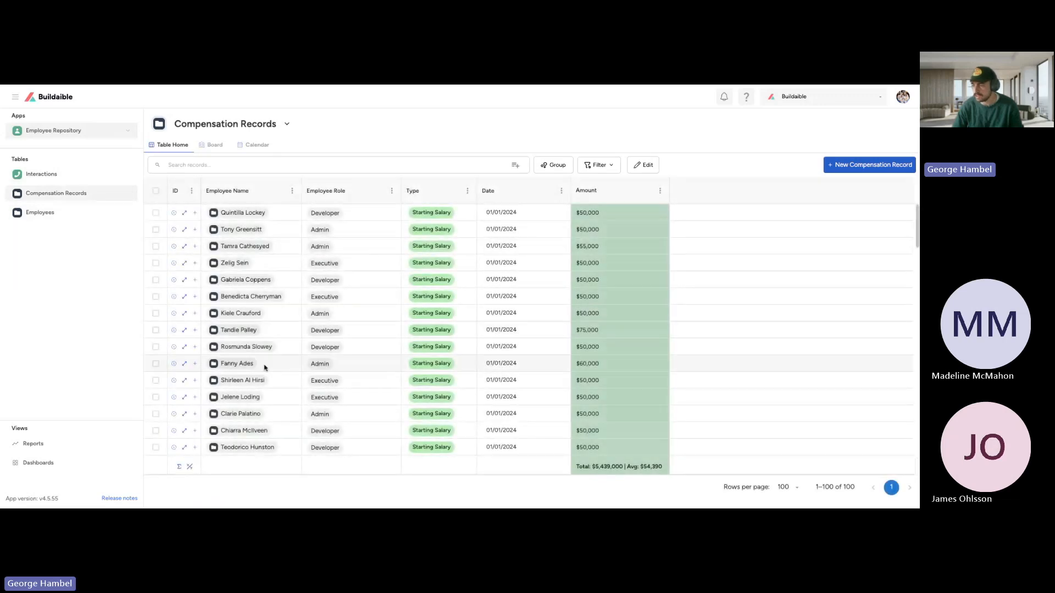
click(64, 214)
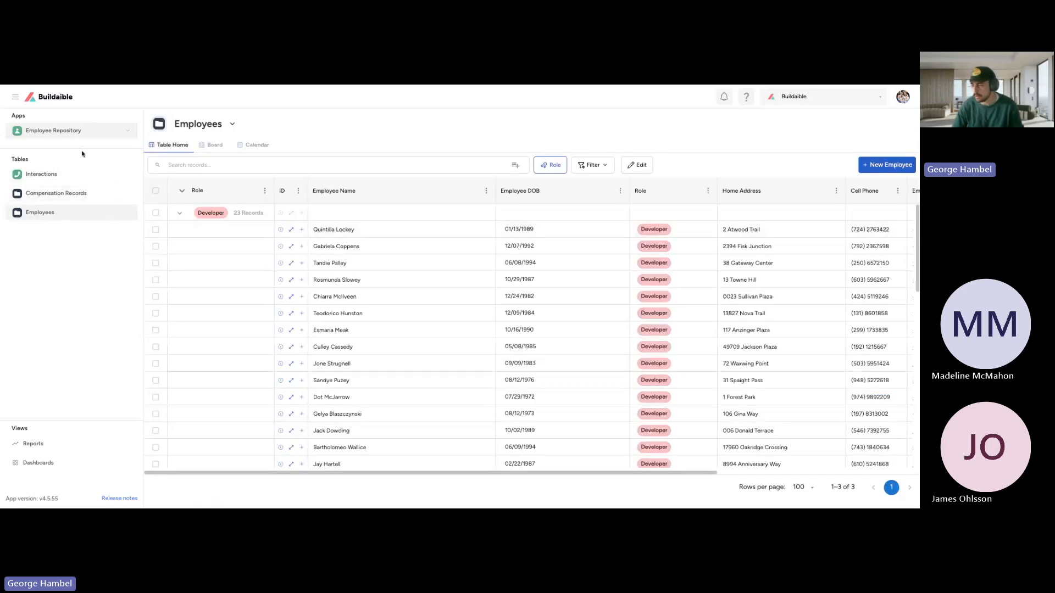
scroll(338, 271, right, 5)
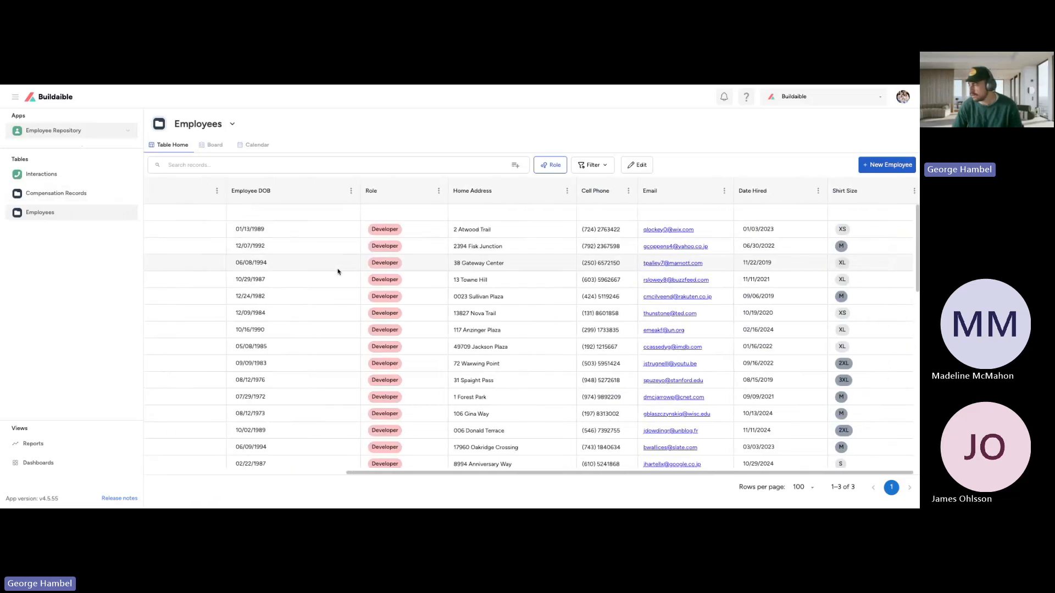
scroll(338, 271, left, 5)
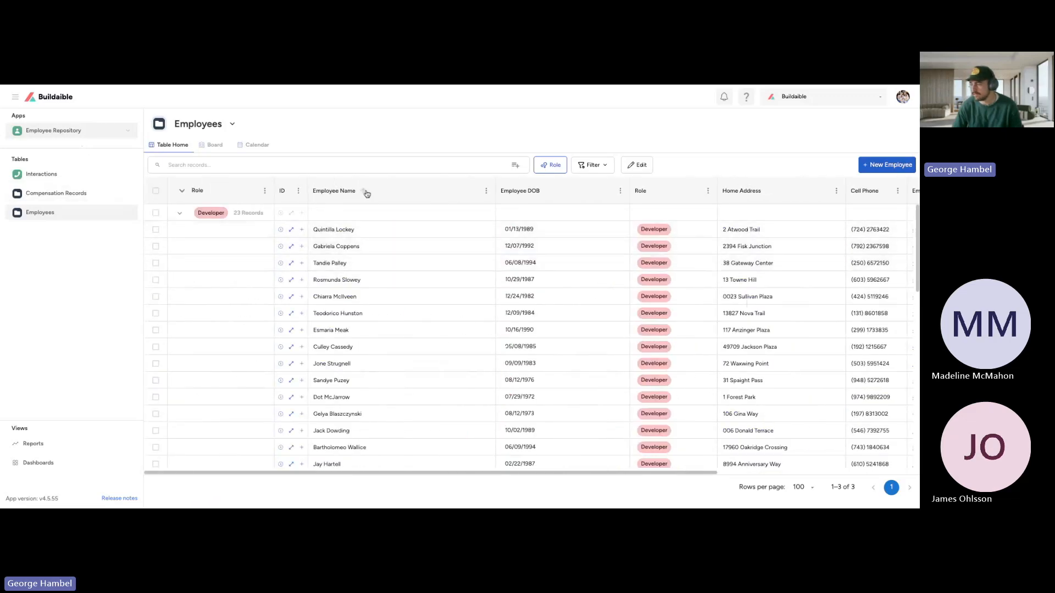
scroll(529, 315, right, 4)
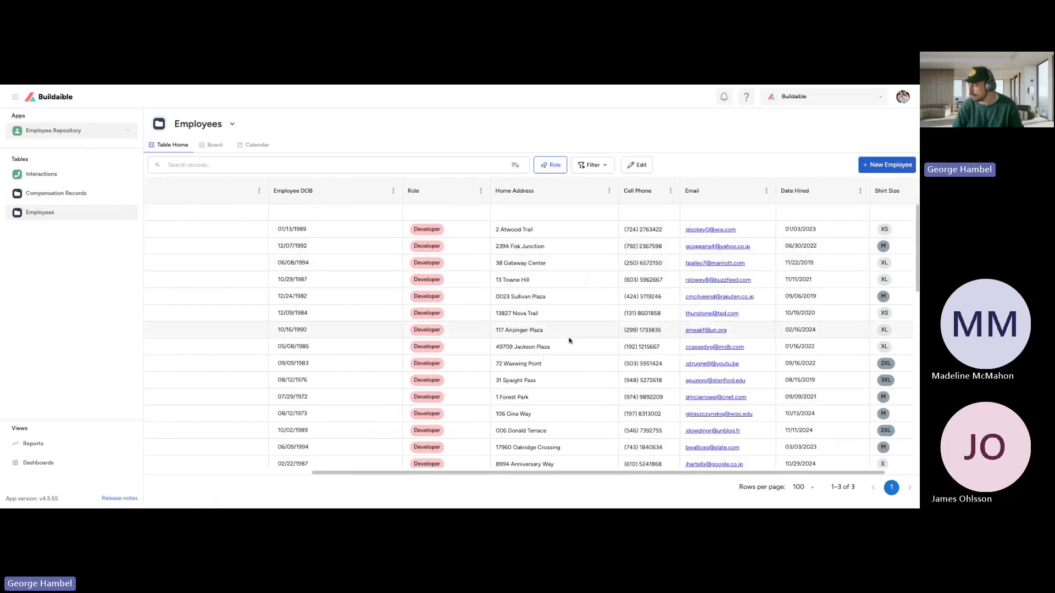
scroll(692, 297, left, 4)
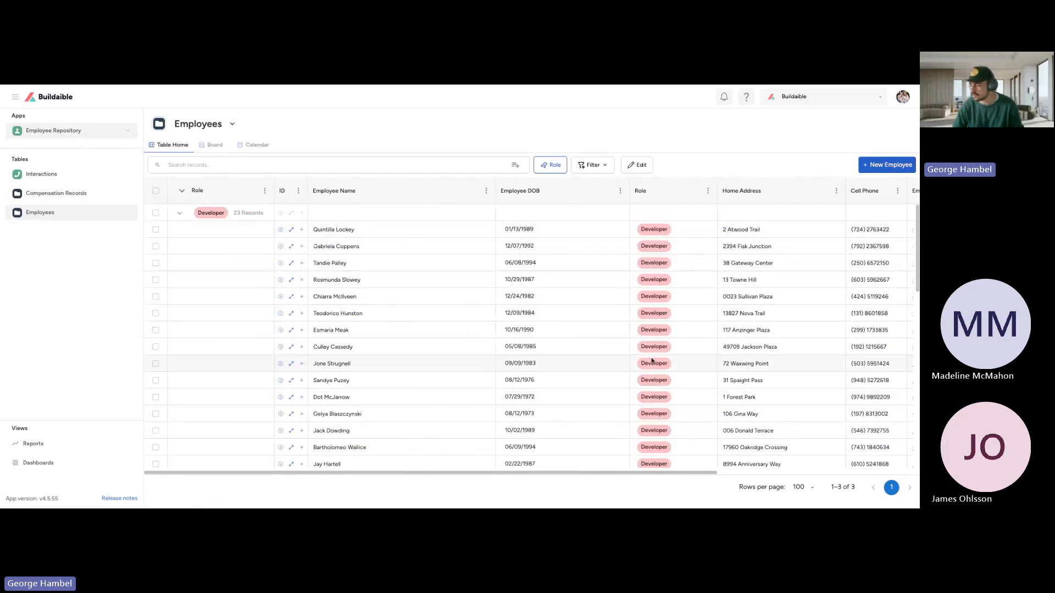
scroll(560, 322, down, 3)
scroll(561, 322, down, 2)
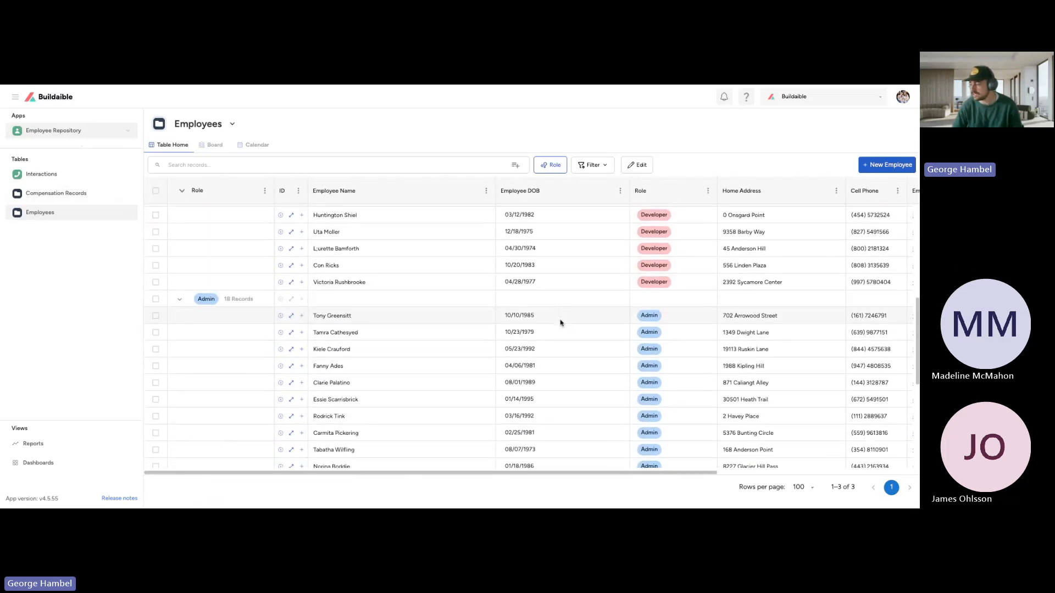
scroll(561, 306, up, 6)
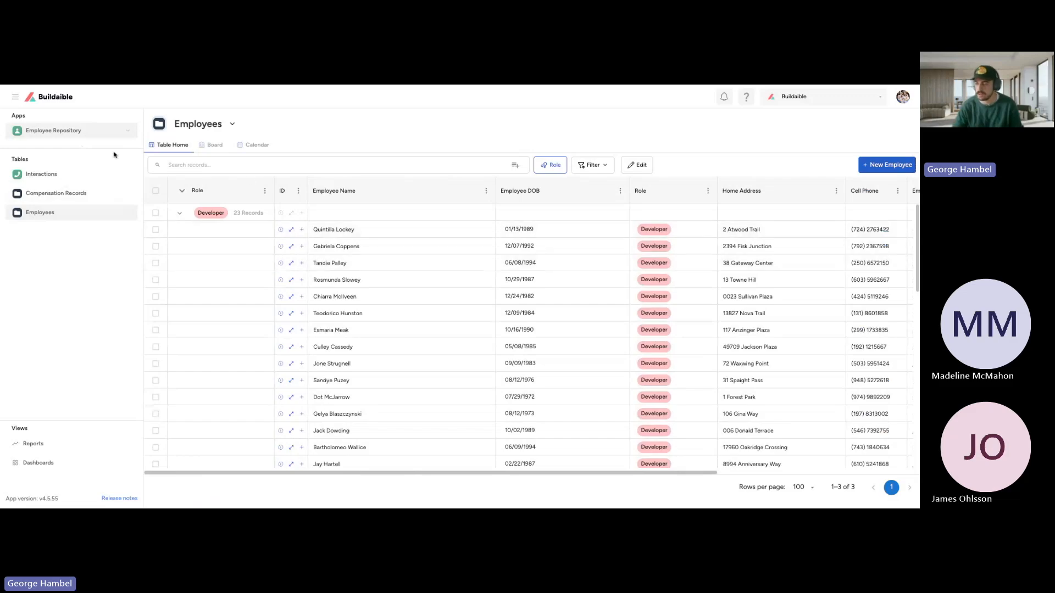
Step: Go to the Employee Repository app's home page and open its Reports view
click(104, 136)
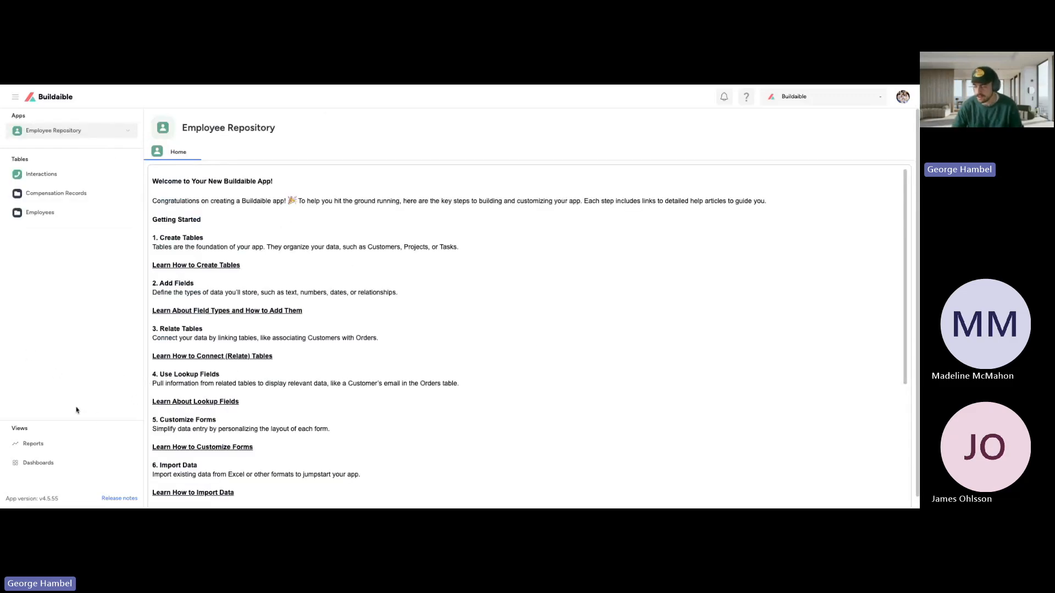
click(54, 447)
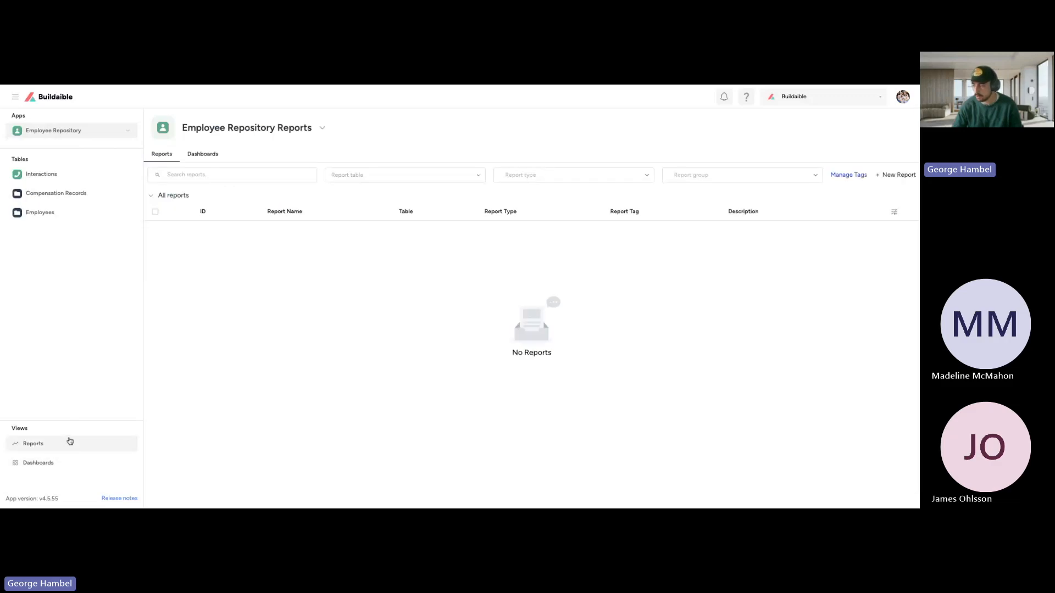
triple_click(504, 359)
click(550, 356)
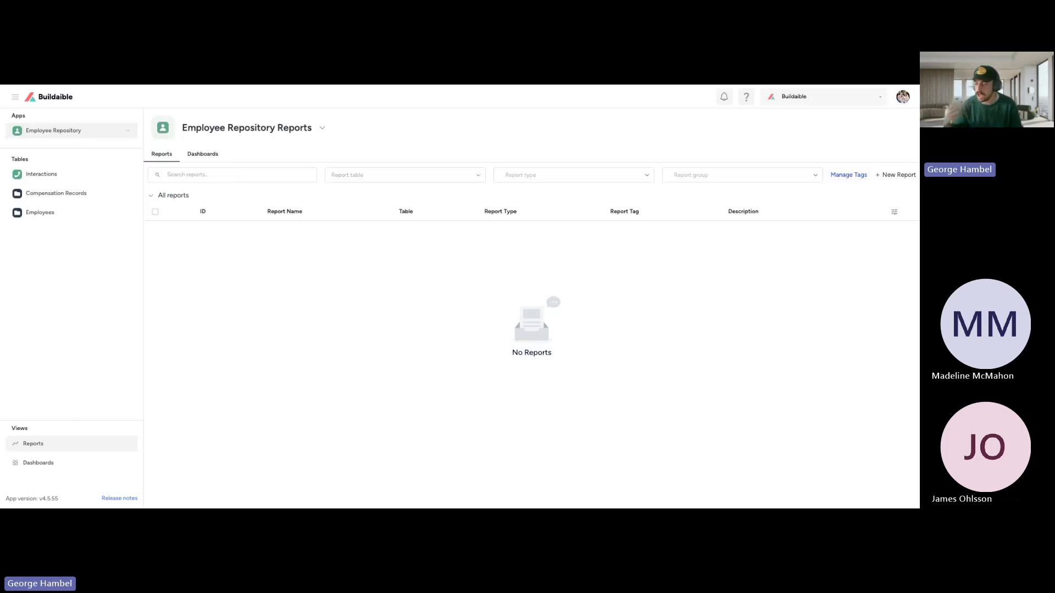
Step: Examine the report list's filter options for report table, report type and report group without choosing any
click(374, 176)
click(384, 158)
click(383, 177)
click(416, 156)
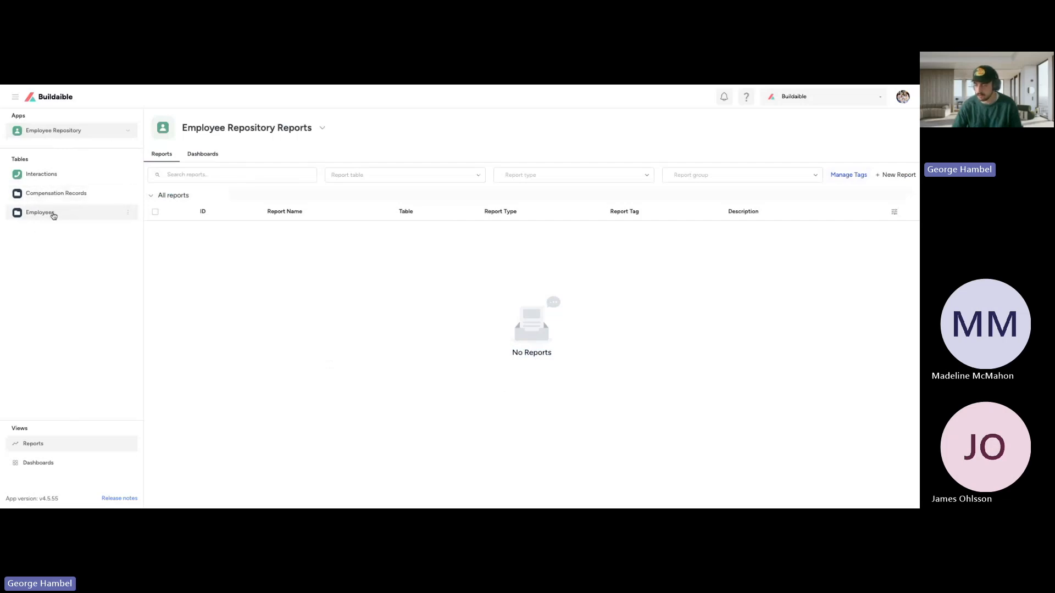
click(445, 177)
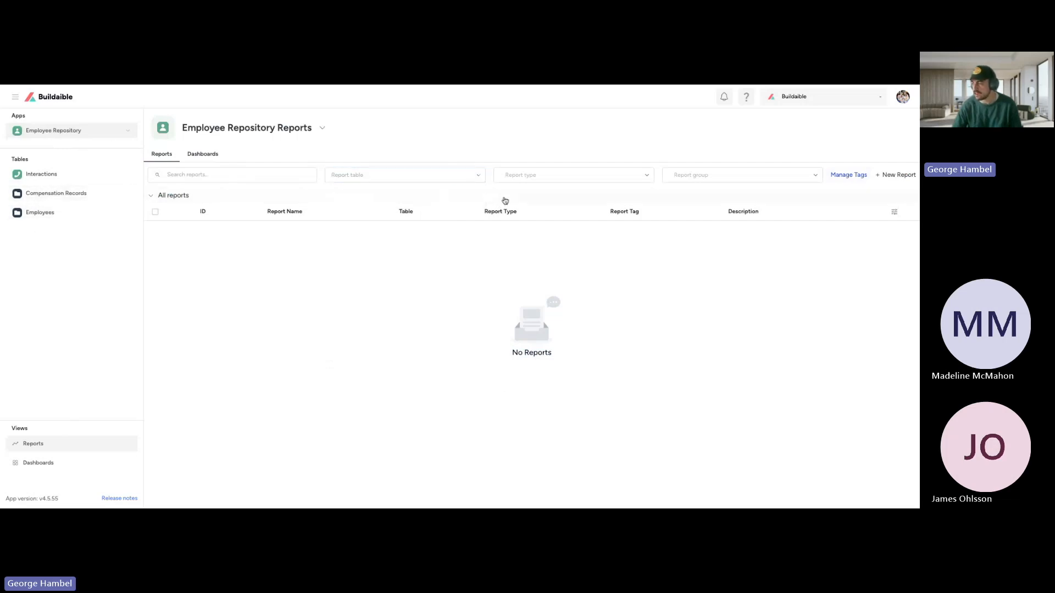
click(547, 181)
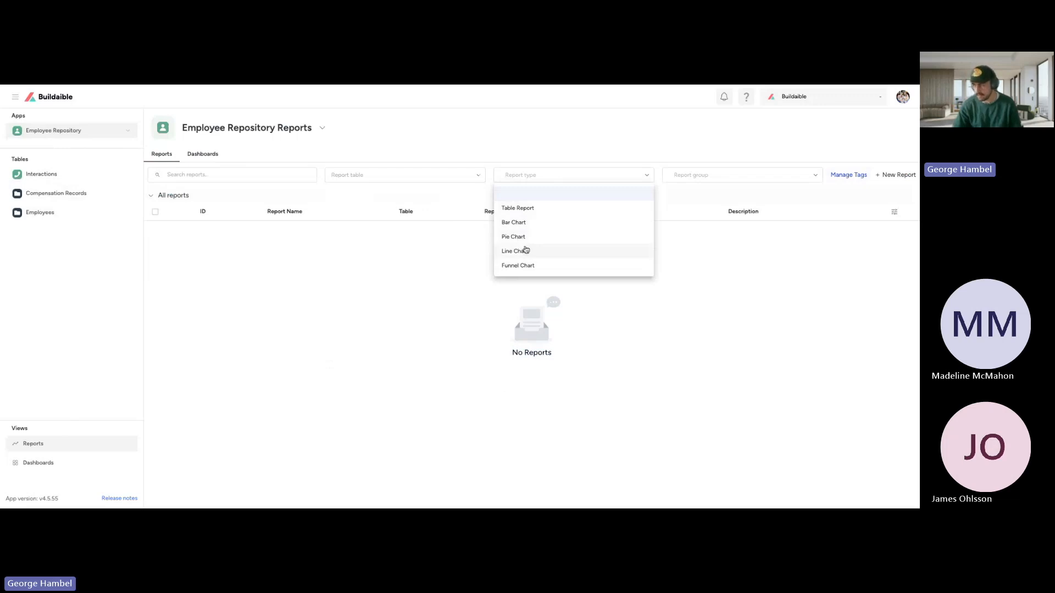
click(690, 268)
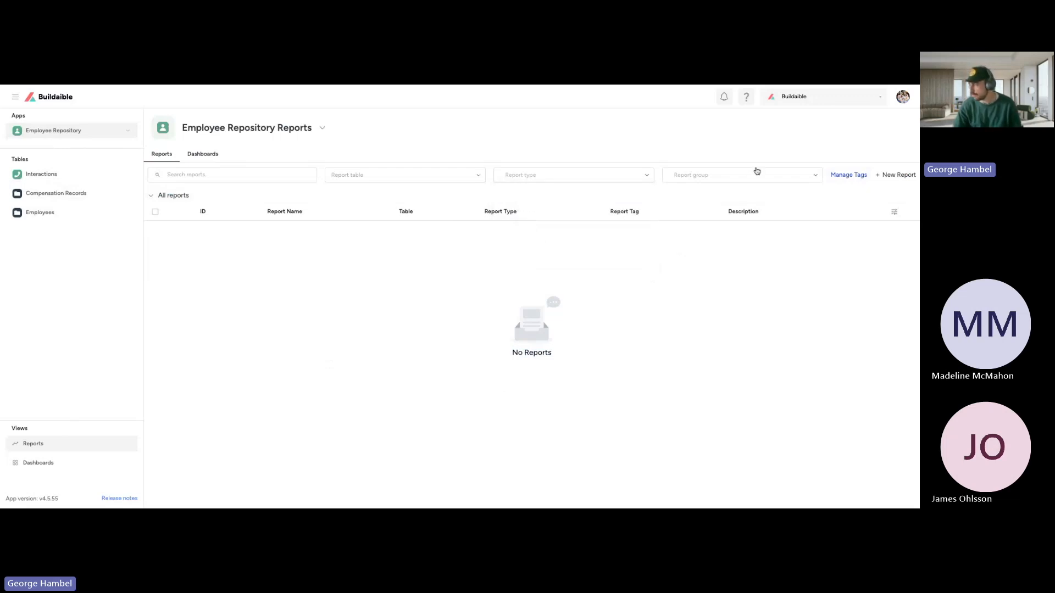
click(784, 177)
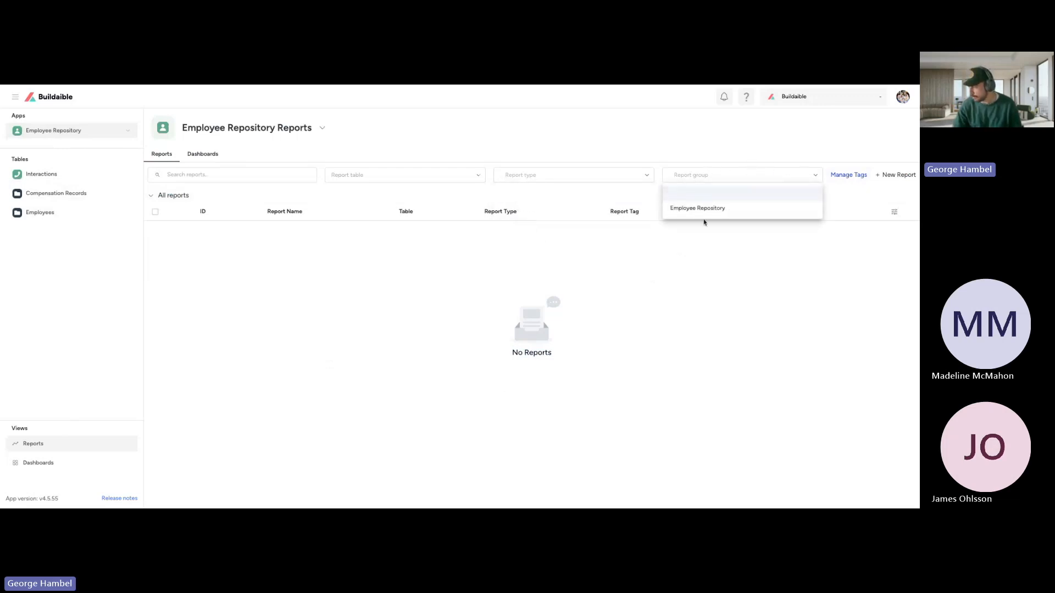
click(776, 177)
click(777, 177)
Step: Inspect the report tag settings, try adding a blank report tag, remove it and discard the changes
click(843, 176)
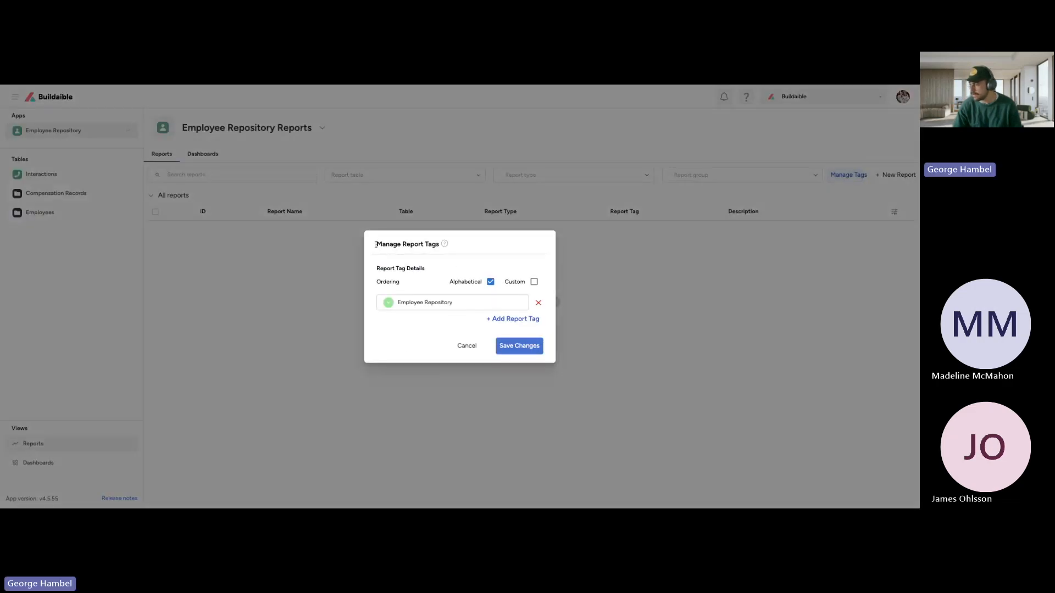
drag(376, 245, 440, 245)
drag(490, 301, 386, 300)
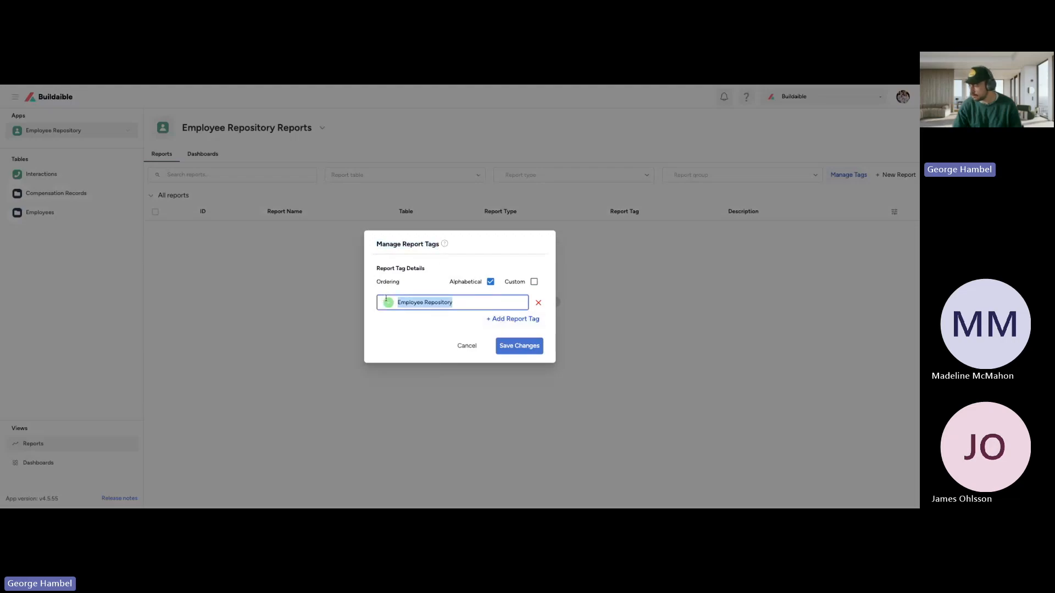
click(470, 272)
triple_click(419, 306)
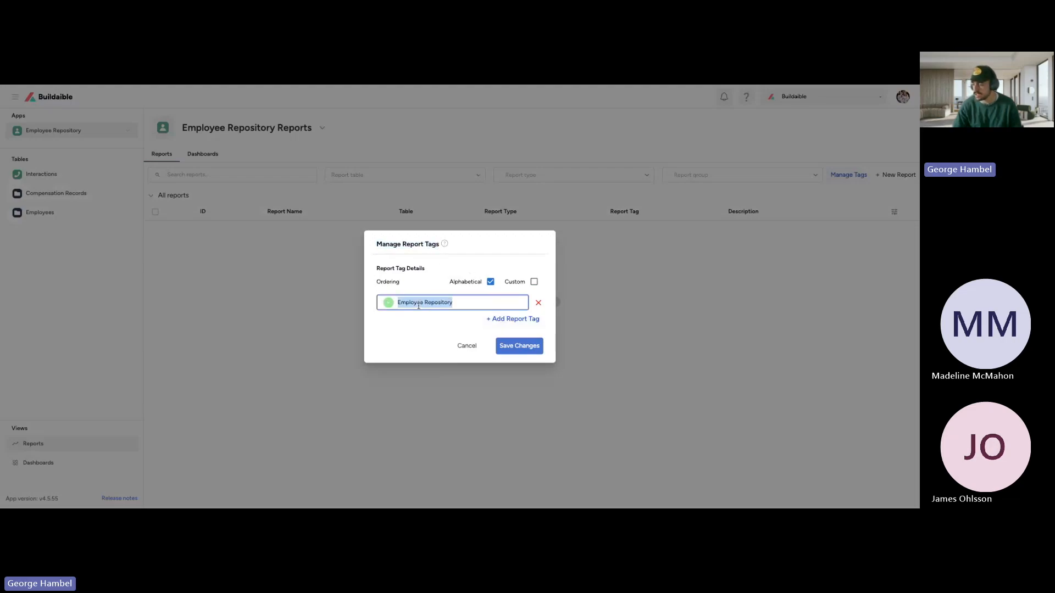
click(487, 321)
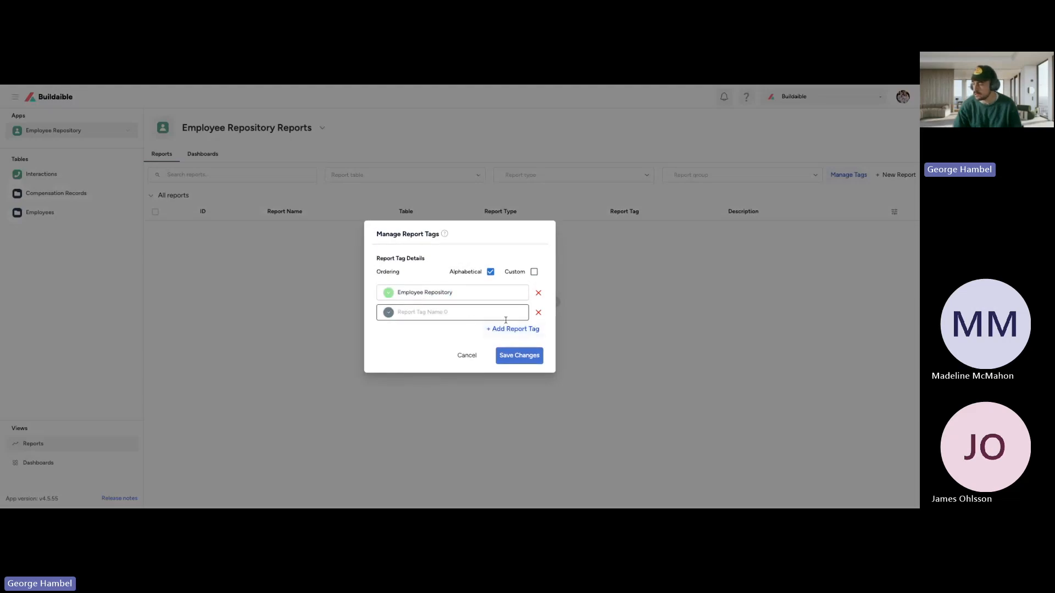
click(539, 313)
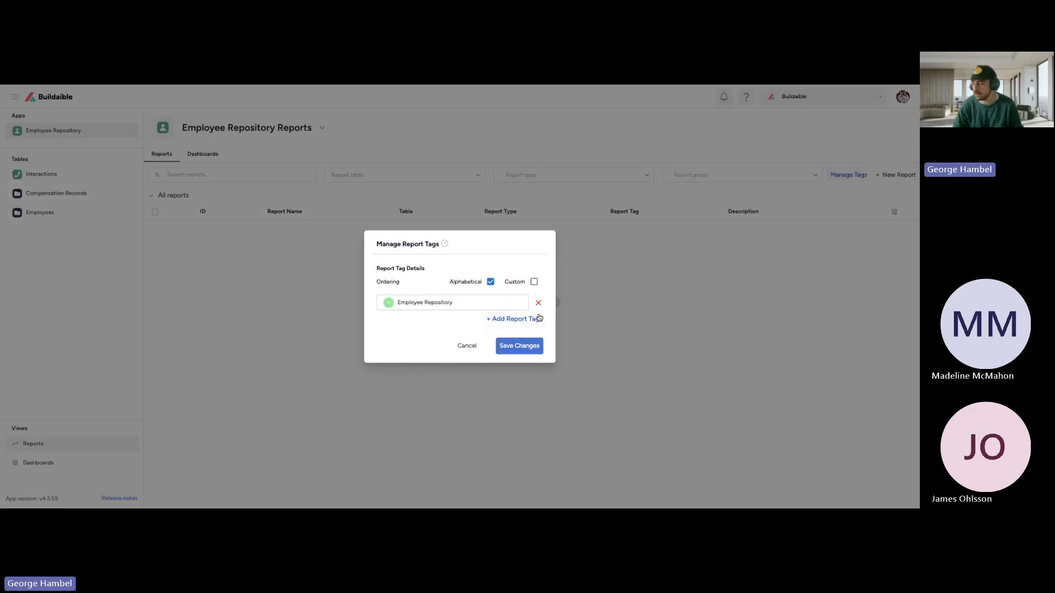
click(467, 345)
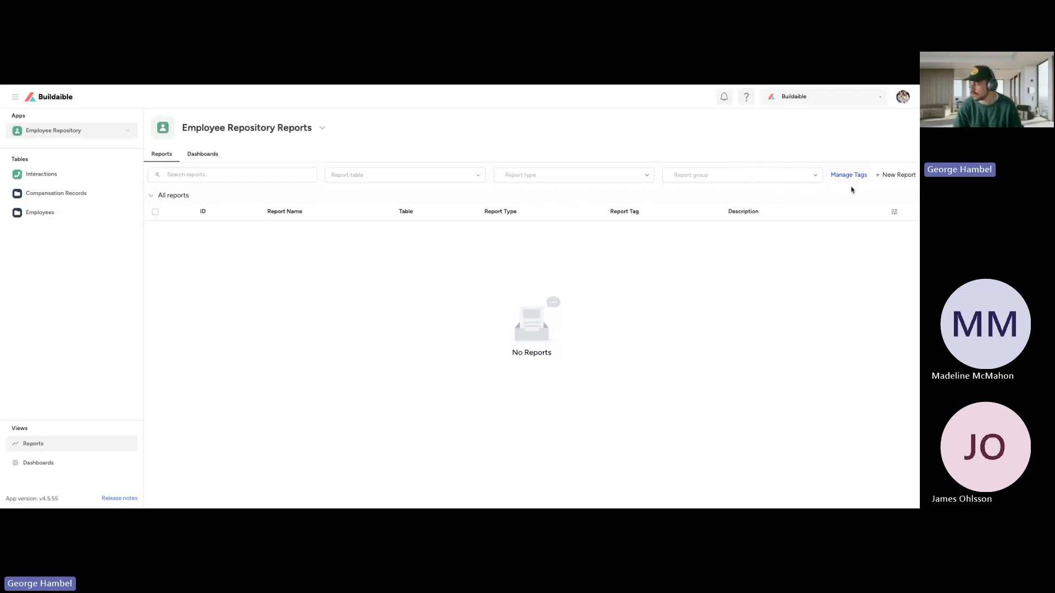
Step: Look at the report types offered for a new report, and check the Employees table's fields as possible report data
click(890, 175)
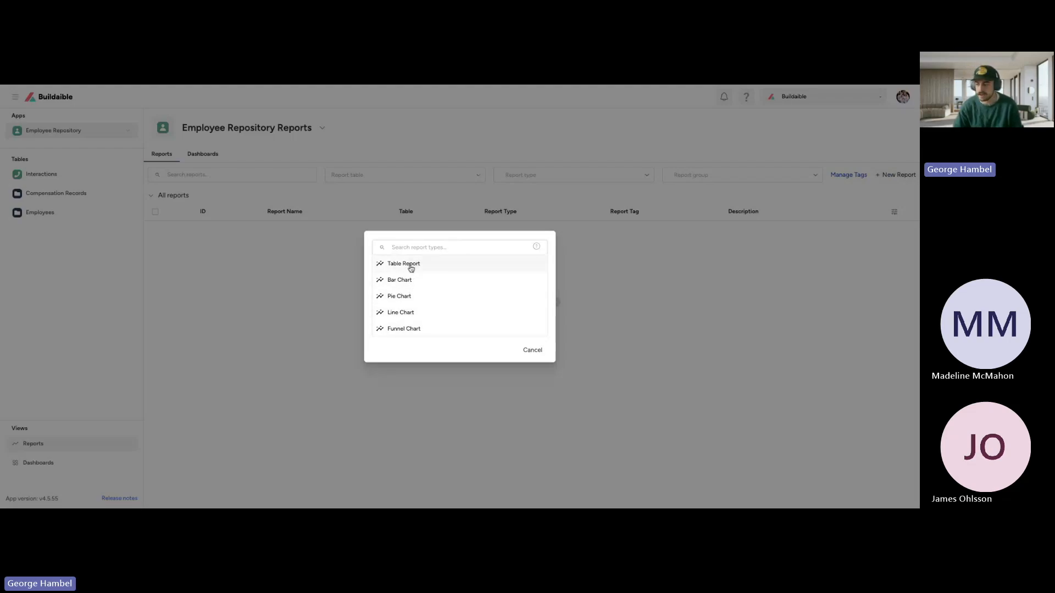
click(101, 219)
click(99, 216)
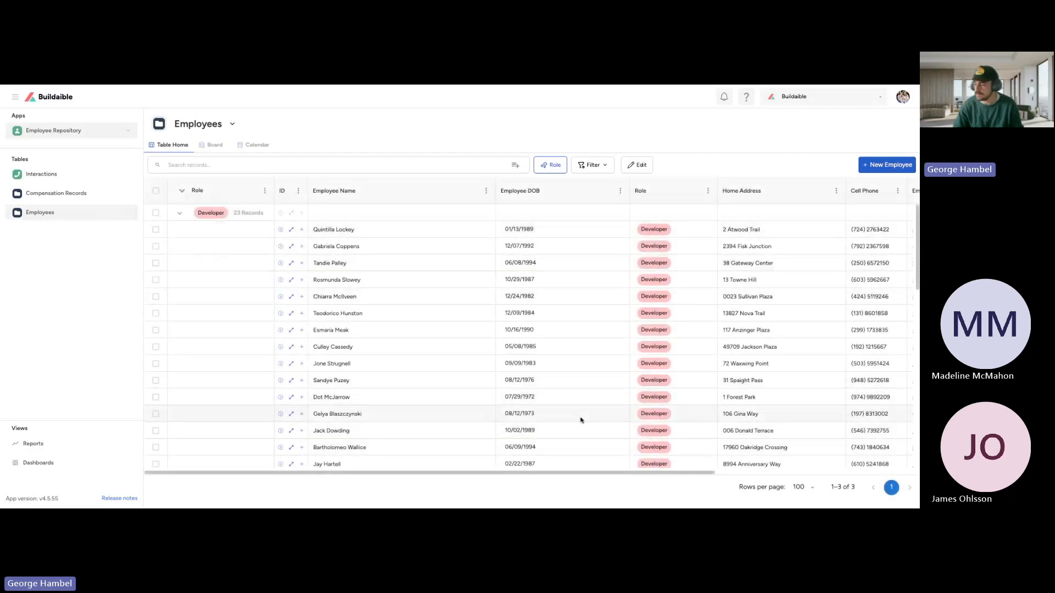
scroll(572, 331, right, 5)
scroll(572, 332, left, 5)
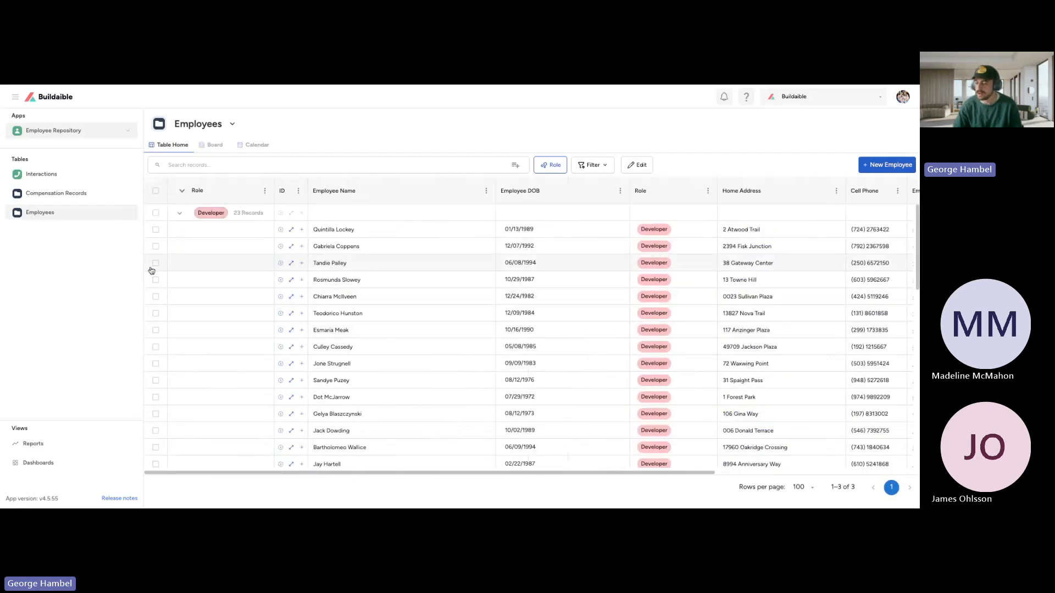
Step: Return to the app's reports and create a new report of type Pie Chart
click(58, 445)
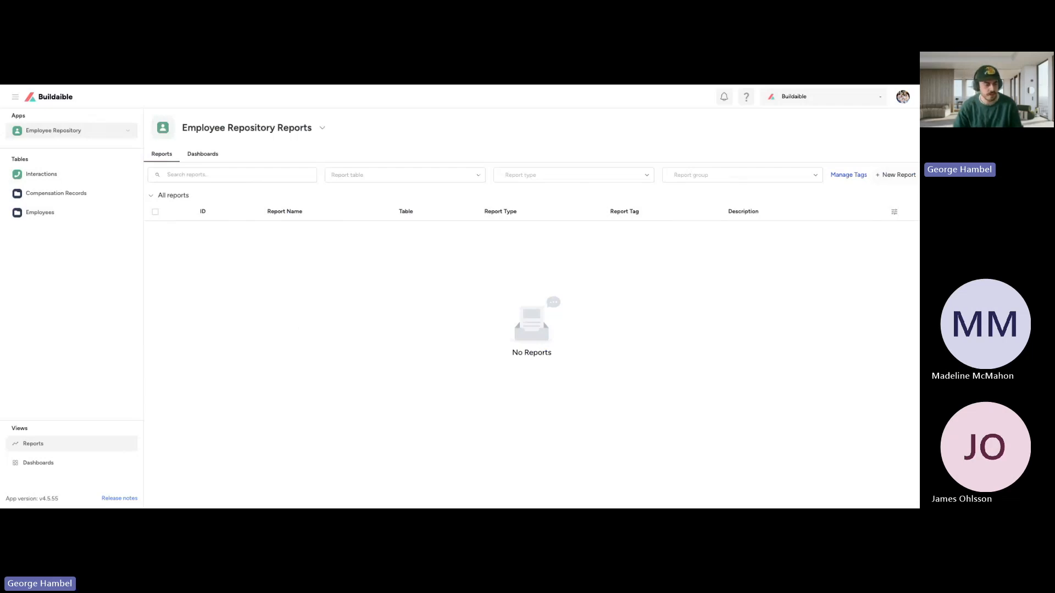
click(886, 176)
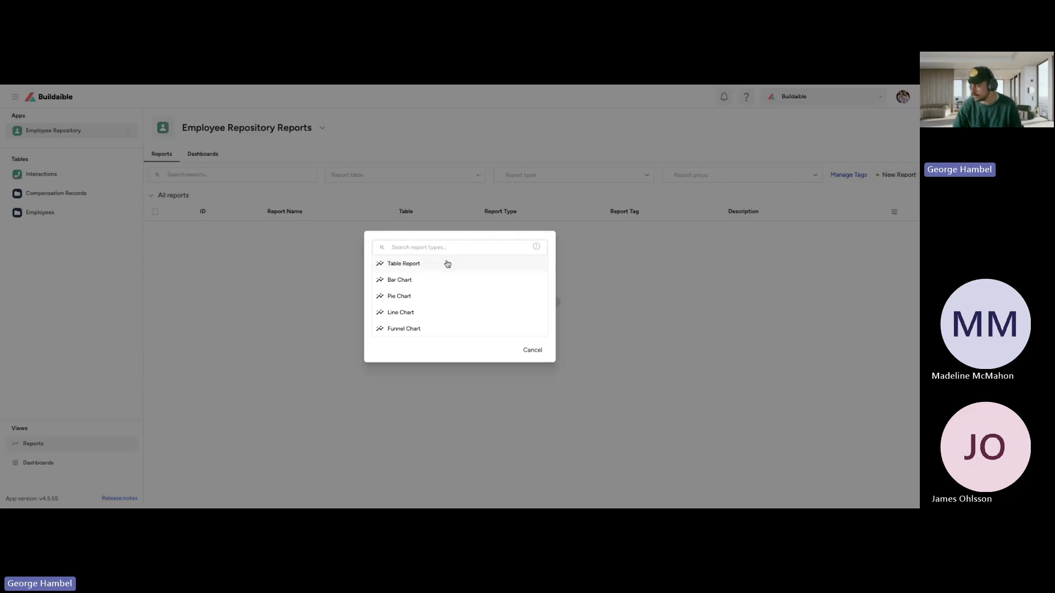
click(389, 297)
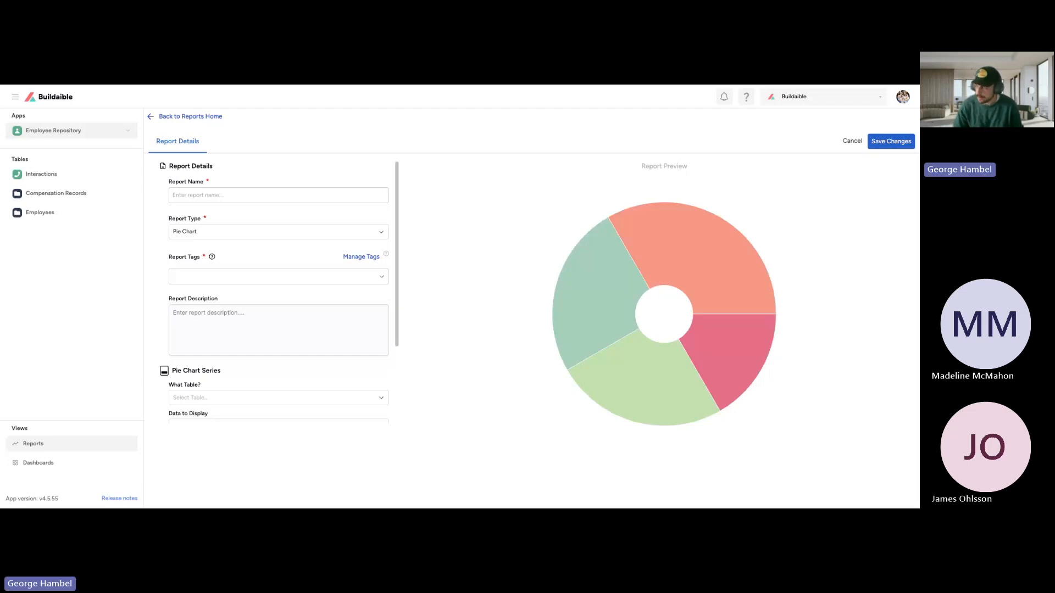
Step: Examine the pie chart's sample report preview, its slices and the settings in the report details form
drag(687, 166, 635, 167)
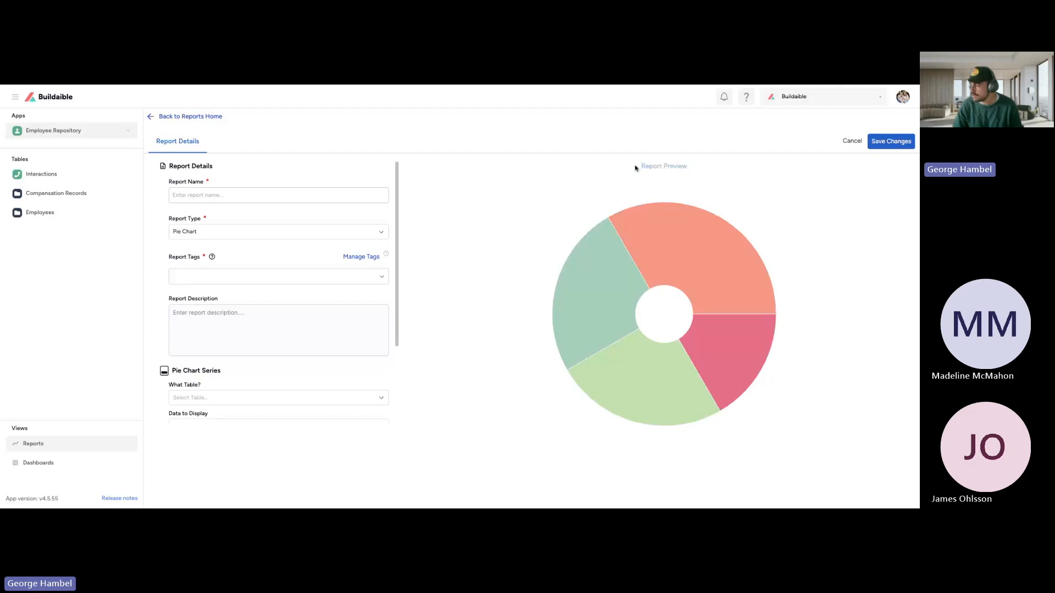
click(702, 172)
mouse_move(710, 267)
mouse_move(612, 271)
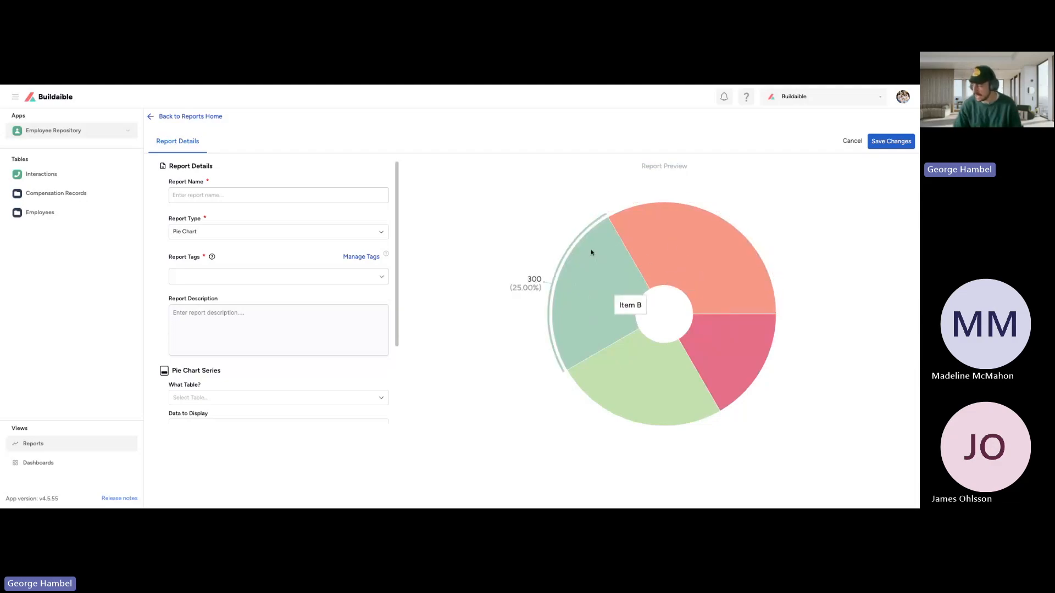
scroll(244, 384, down, 2)
scroll(245, 384, up, 3)
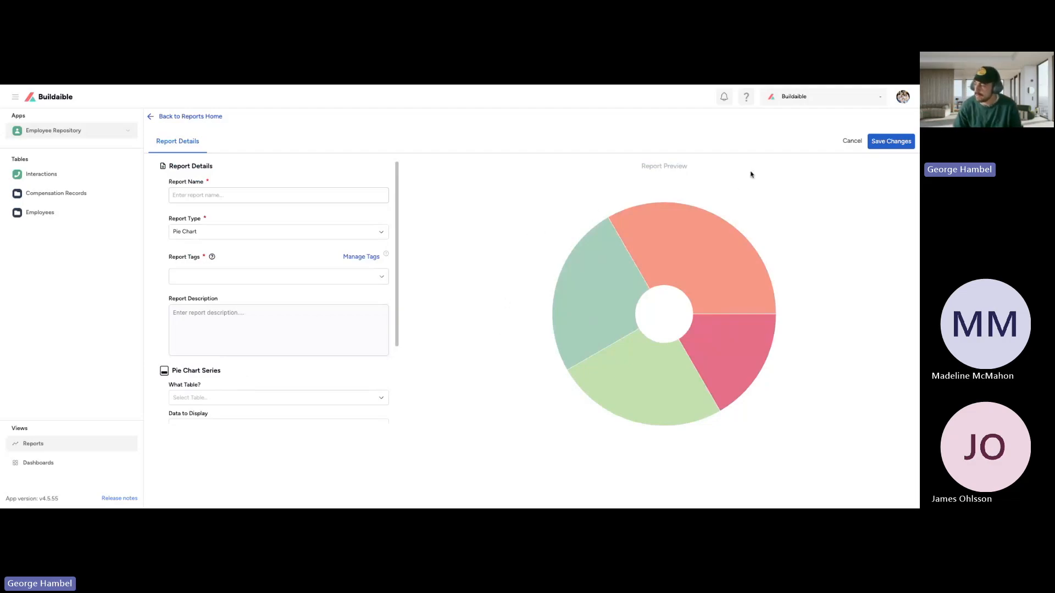
drag(694, 167, 657, 166)
click(630, 170)
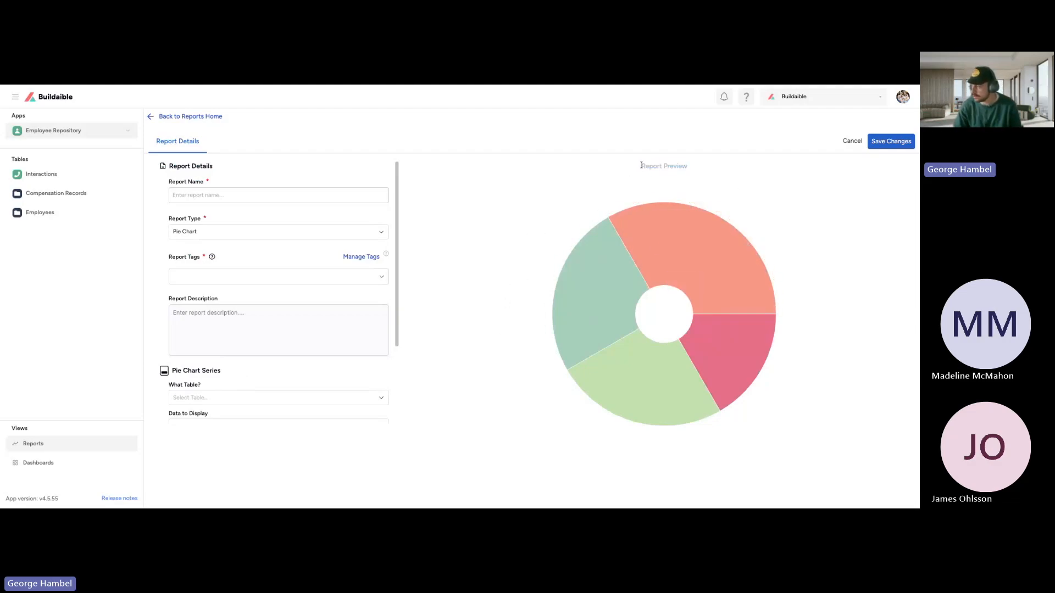
scroll(294, 354, down, 2)
scroll(294, 354, up, 2)
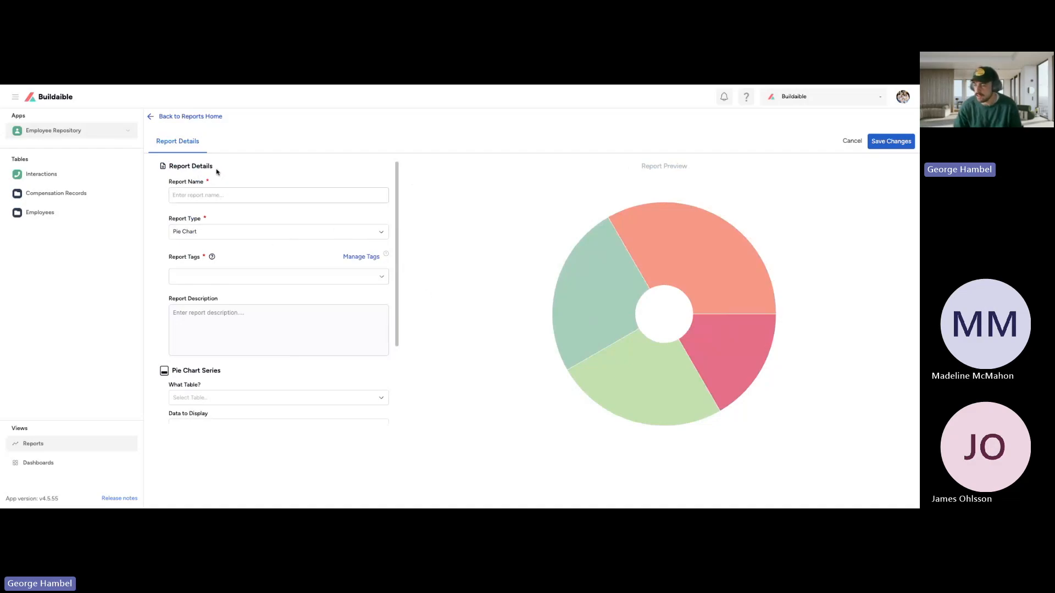
Step: Name the report "# of Employees by Role" and assign it the Employee Repository tag
click(200, 190)
click(204, 193)
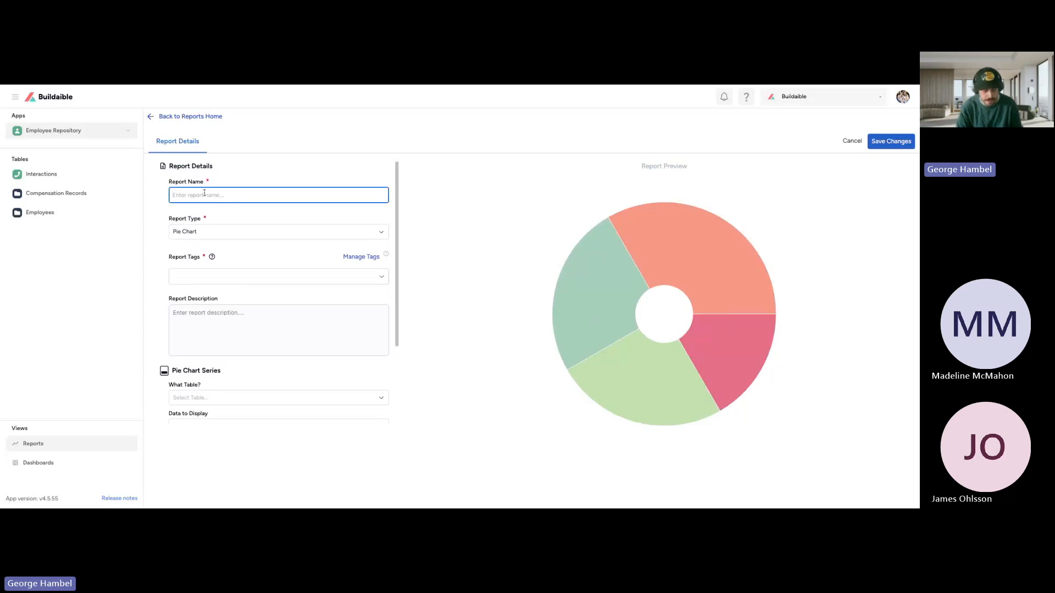
text(# of Em)
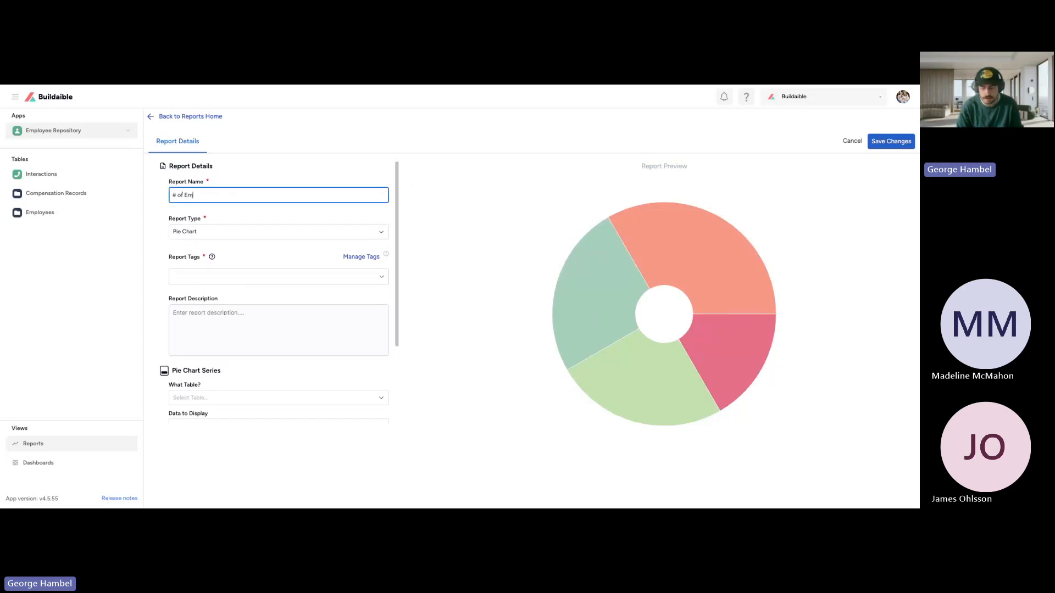
text(ployees by Role)
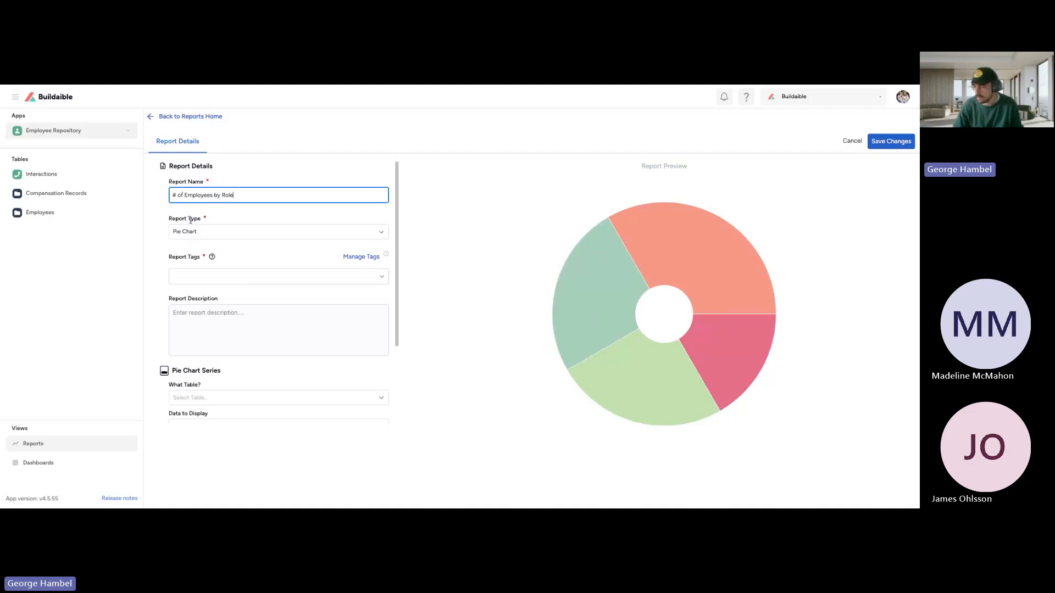
click(226, 276)
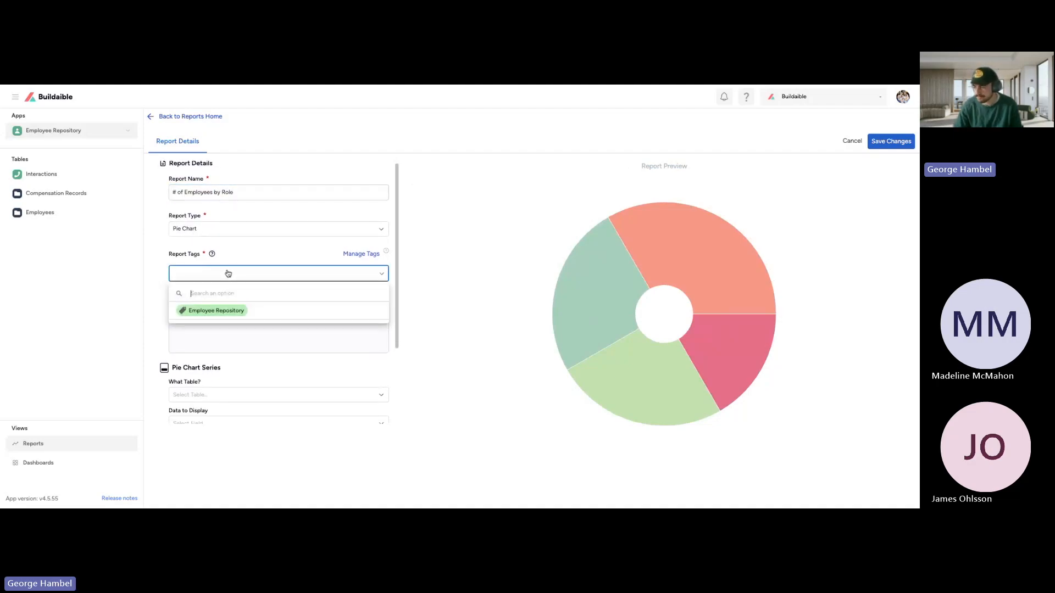
click(218, 313)
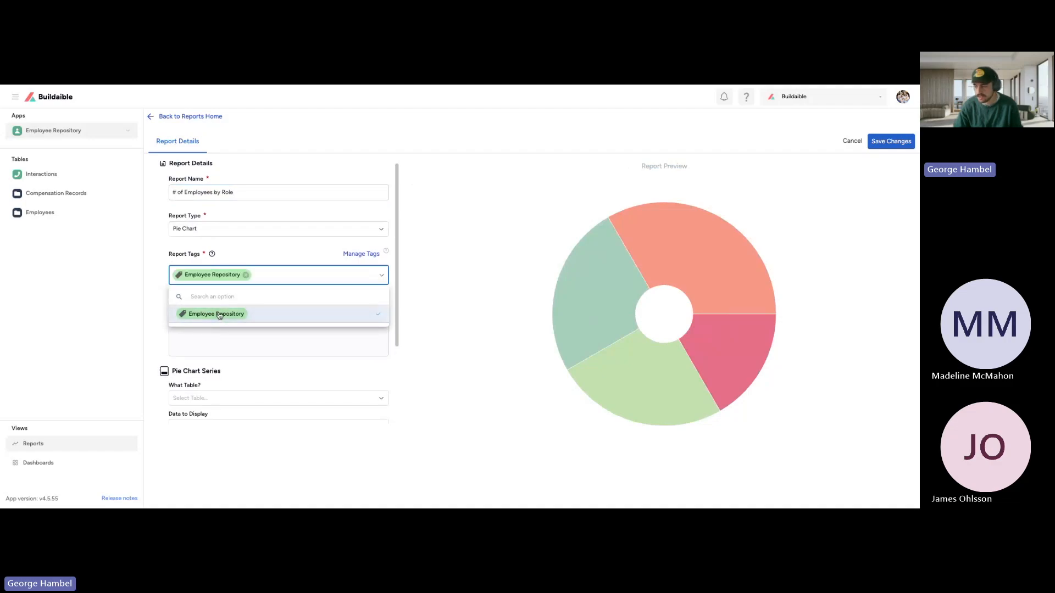
Step: Enter the report description "Showcase the # of employees in each role."
click(216, 349)
click(216, 340)
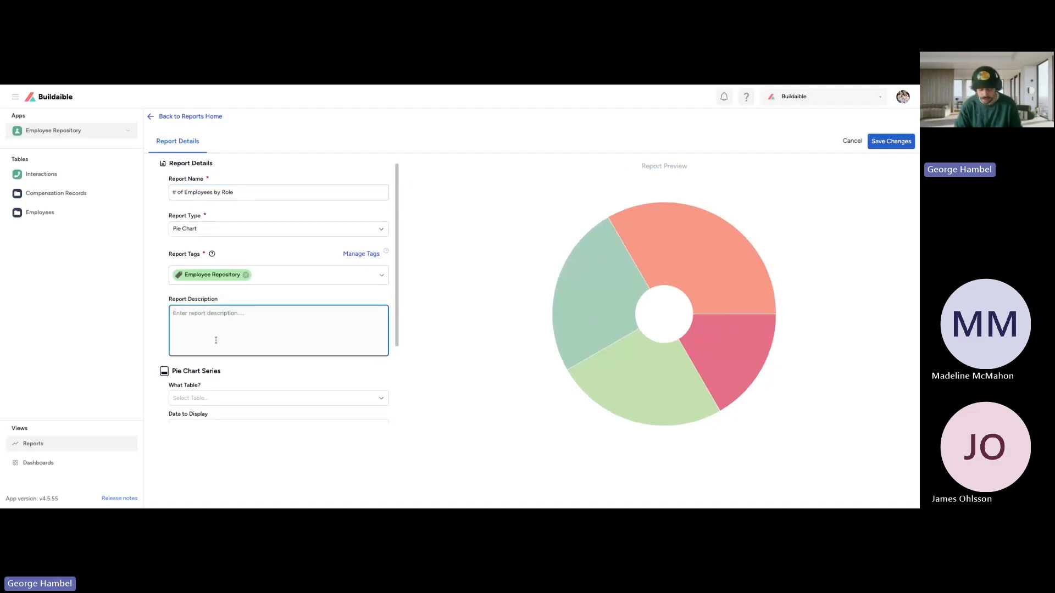
text(Showcase)
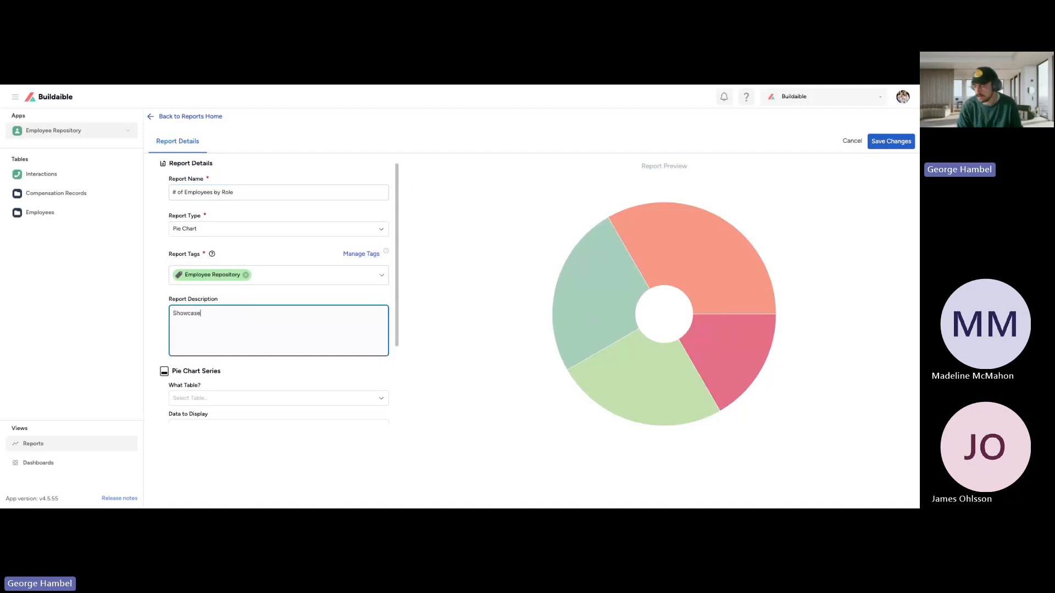
text( the # of employees in each role.)
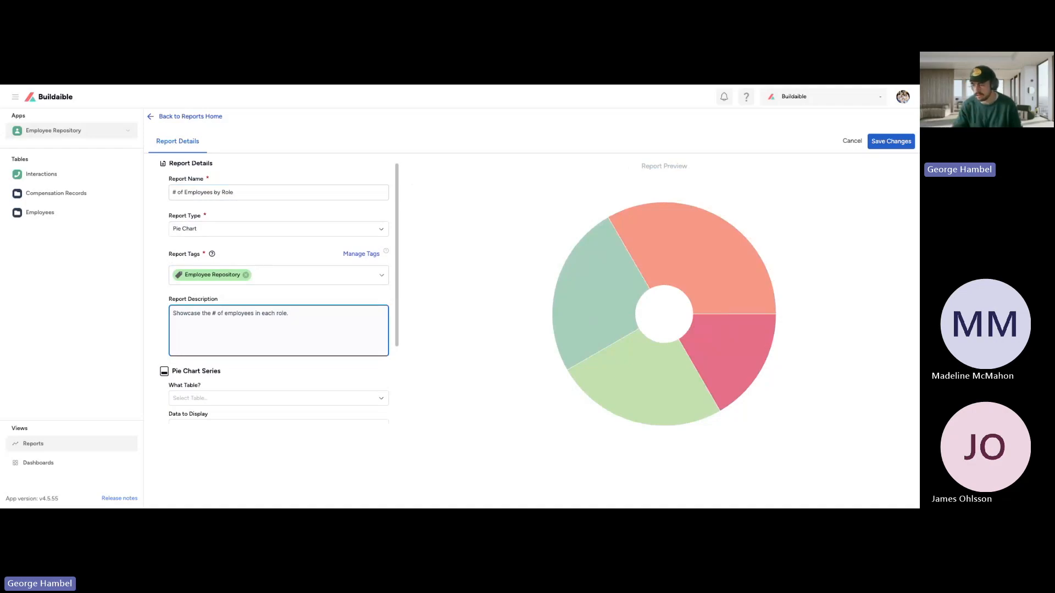
click(255, 304)
Step: Review the Pie Chart Series settings and examine the slices of the sample chart in the preview
scroll(259, 302, down, 2)
scroll(260, 304, down, 1)
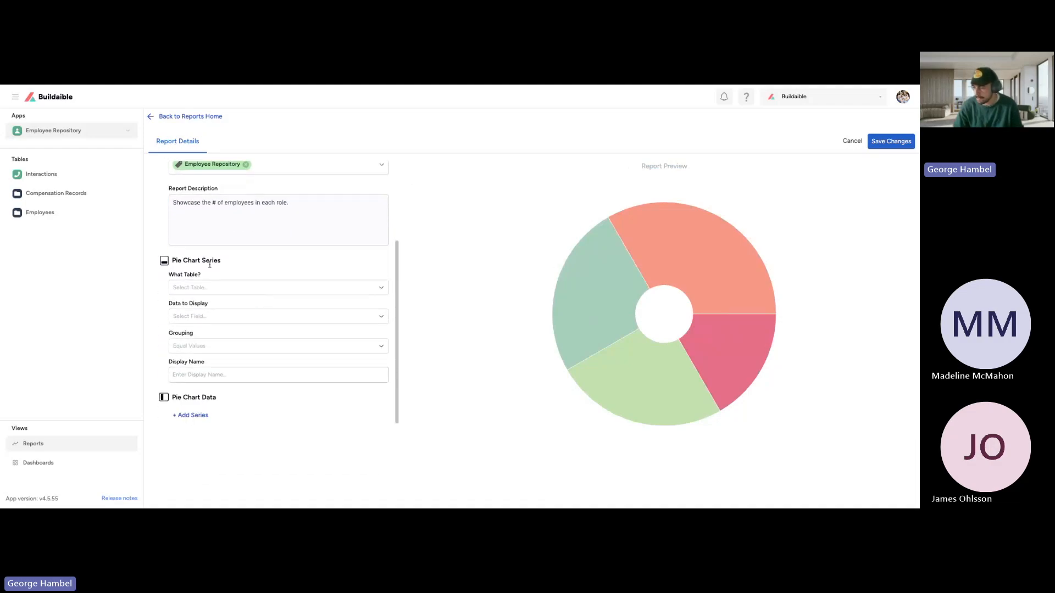
drag(174, 260, 235, 266)
click(237, 267)
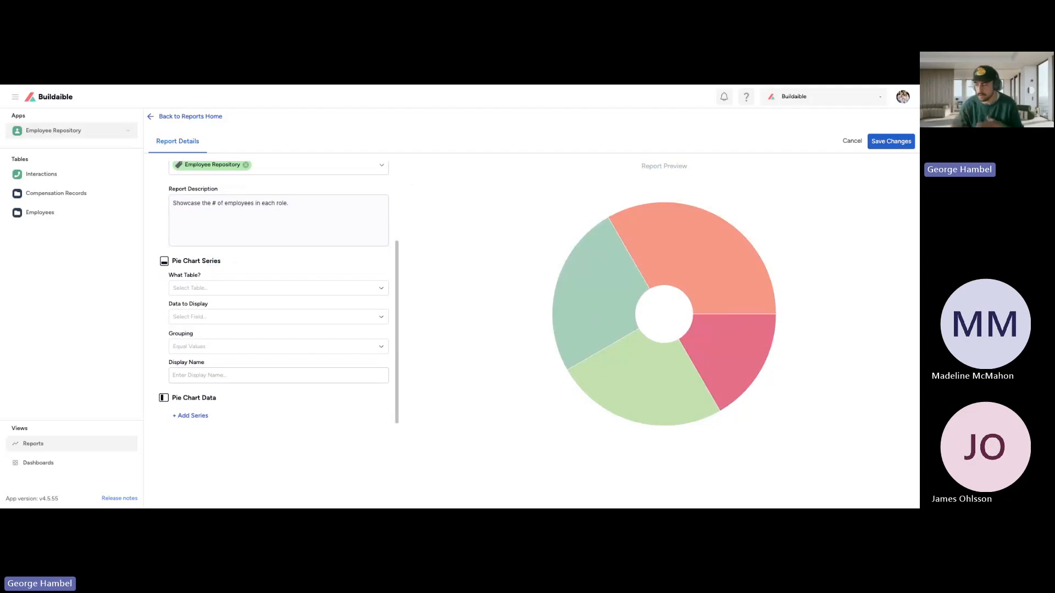
mouse_move(654, 240)
mouse_move(613, 276)
mouse_move(650, 258)
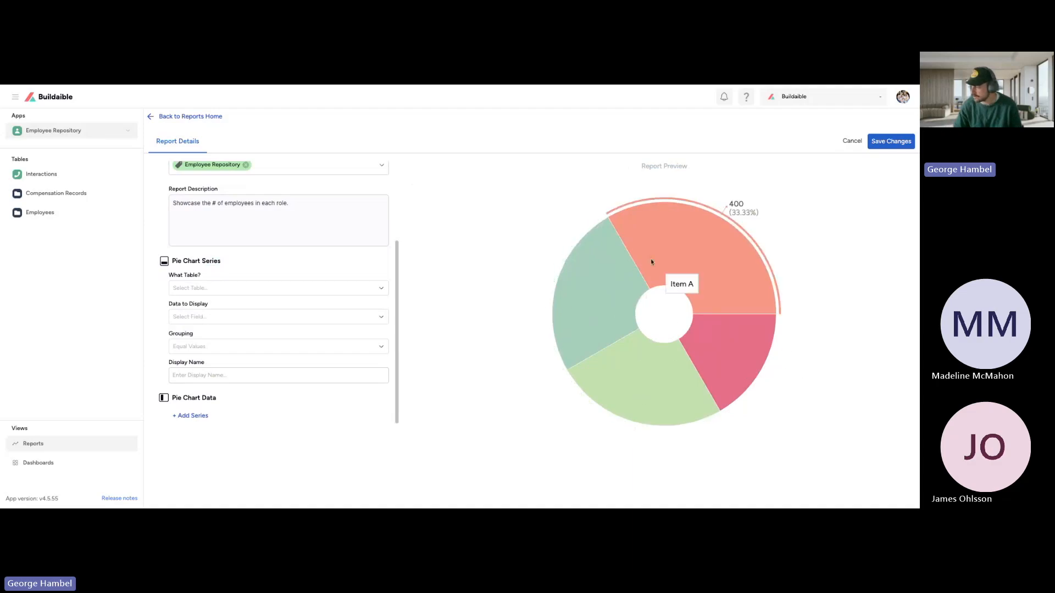
mouse_move(642, 361)
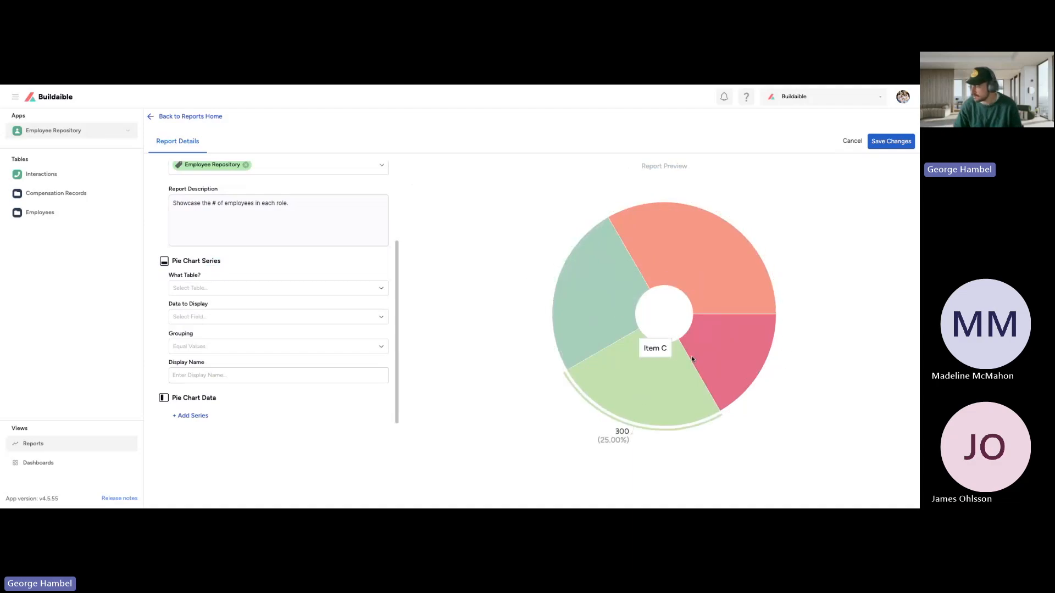
mouse_move(706, 352)
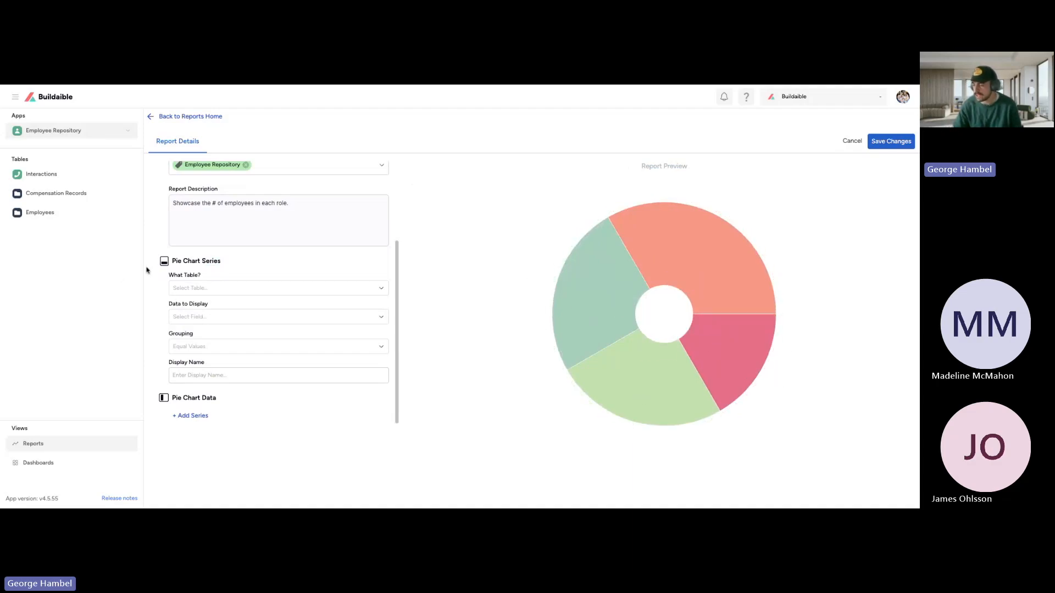
drag(221, 262, 168, 262)
click(193, 271)
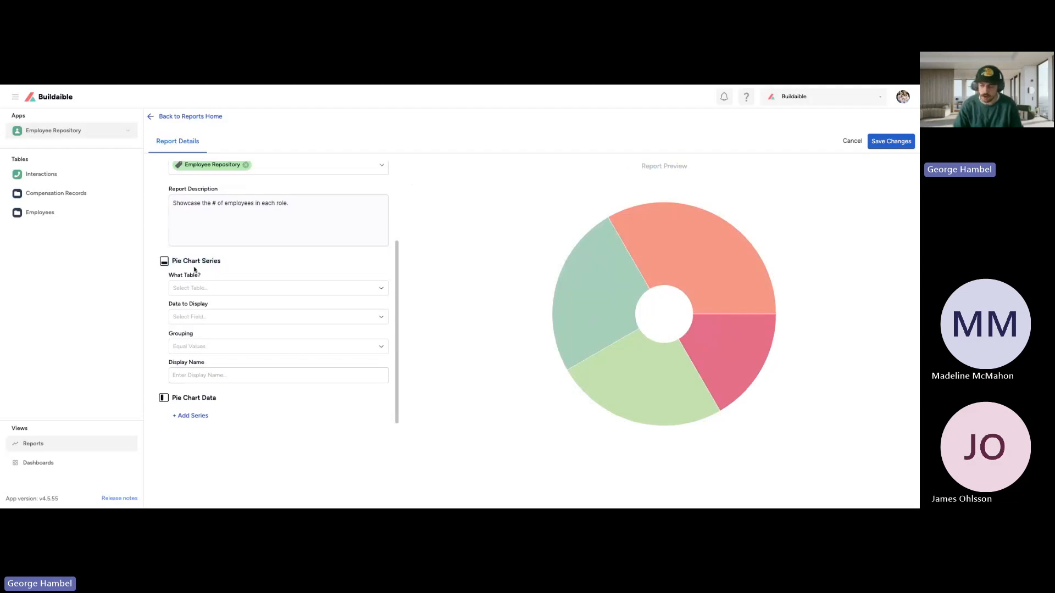
Step: Set the pie chart series to use the Employees table and display the Role field
click(198, 286)
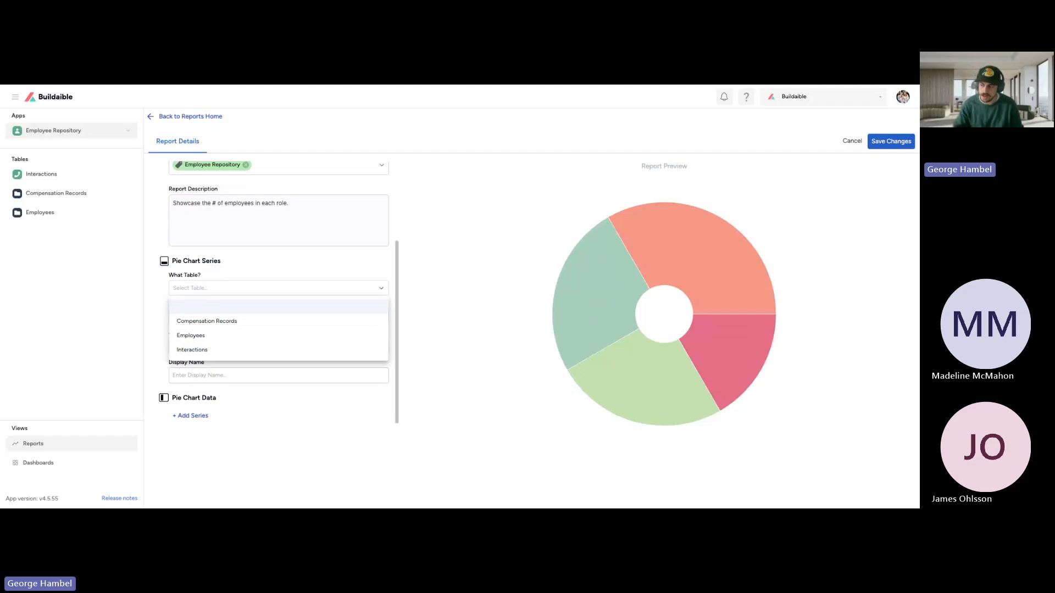
click(198, 336)
drag(169, 305, 207, 306)
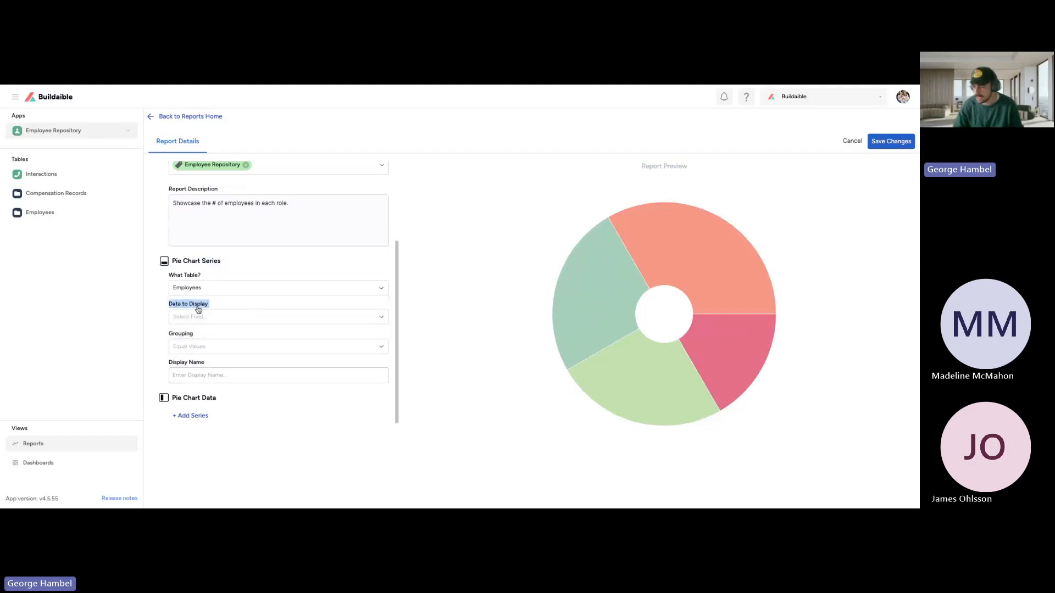
click(217, 306)
click(210, 324)
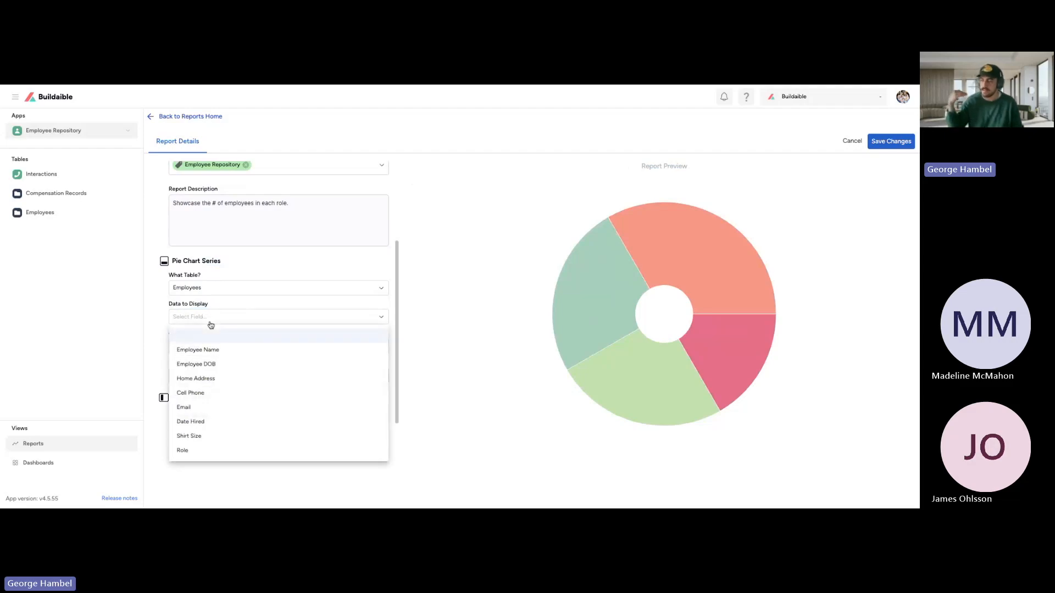
click(549, 290)
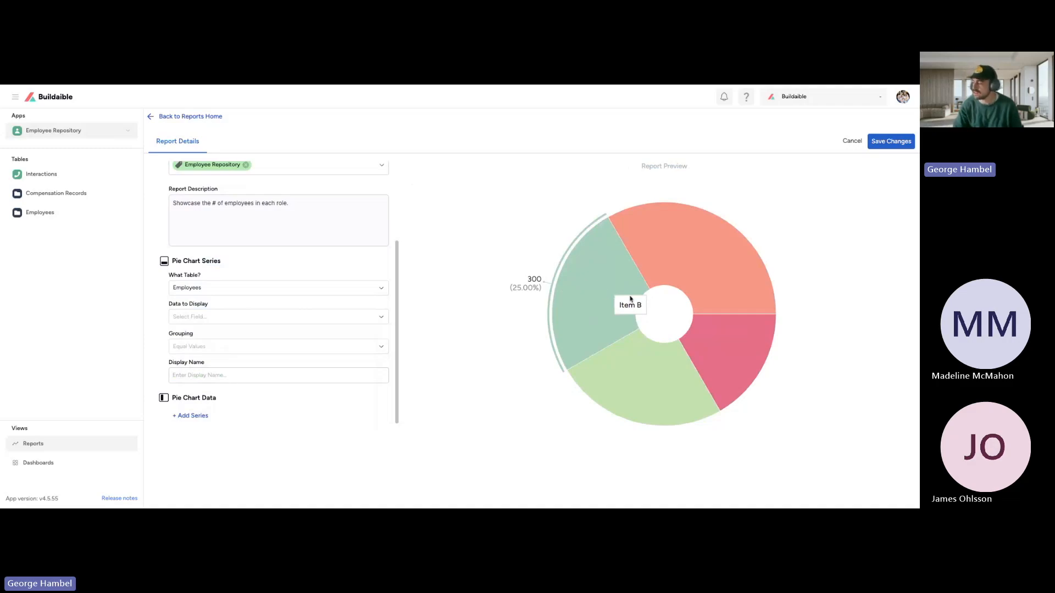
click(213, 318)
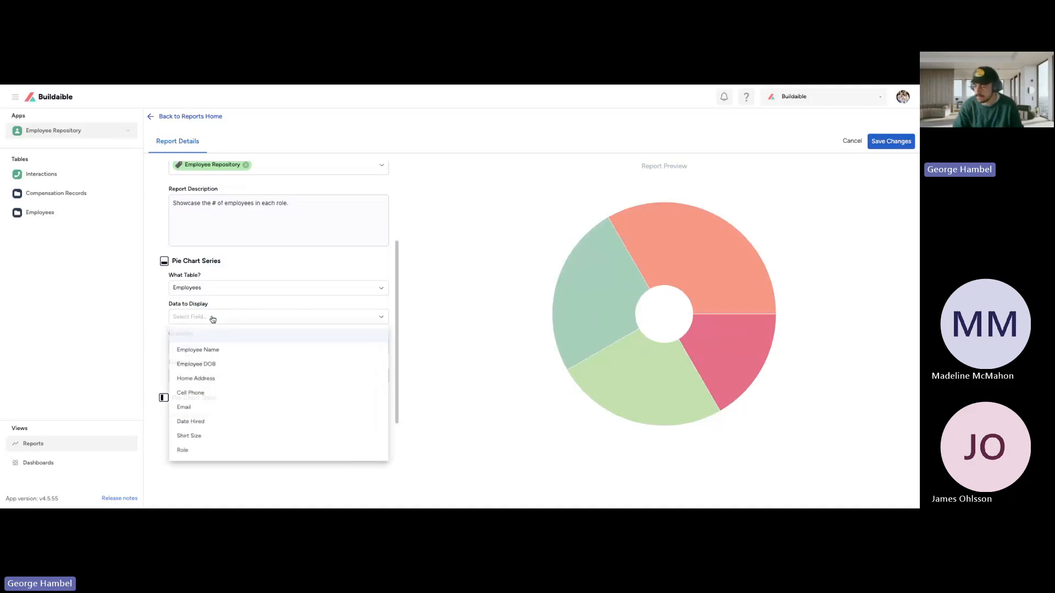
click(202, 451)
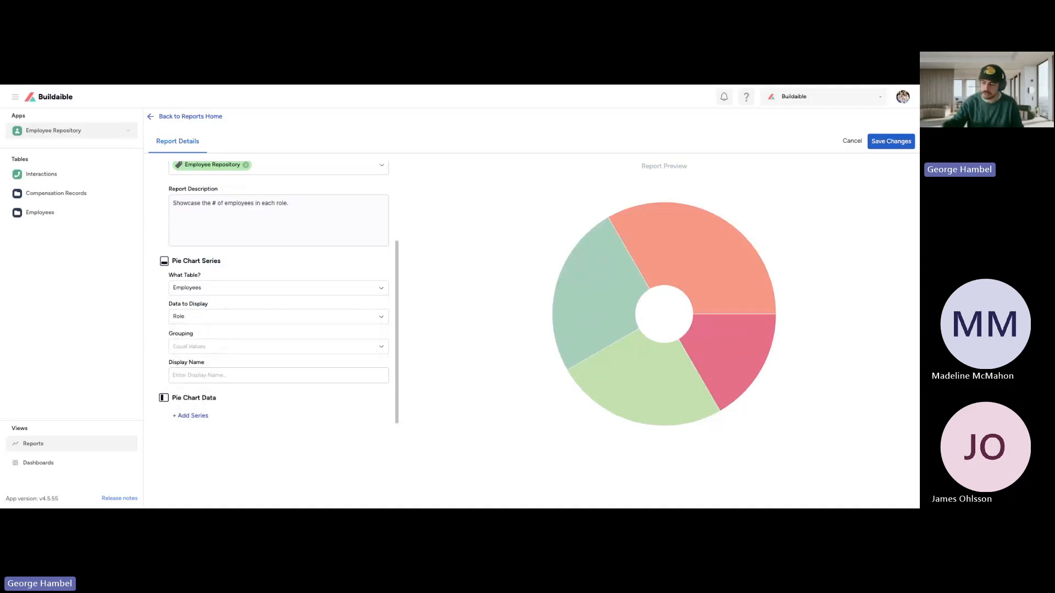
Step: Group the pie chart series by Equal Values, checking the fields available as data to display
drag(169, 333, 198, 340)
click(202, 347)
click(201, 344)
click(200, 347)
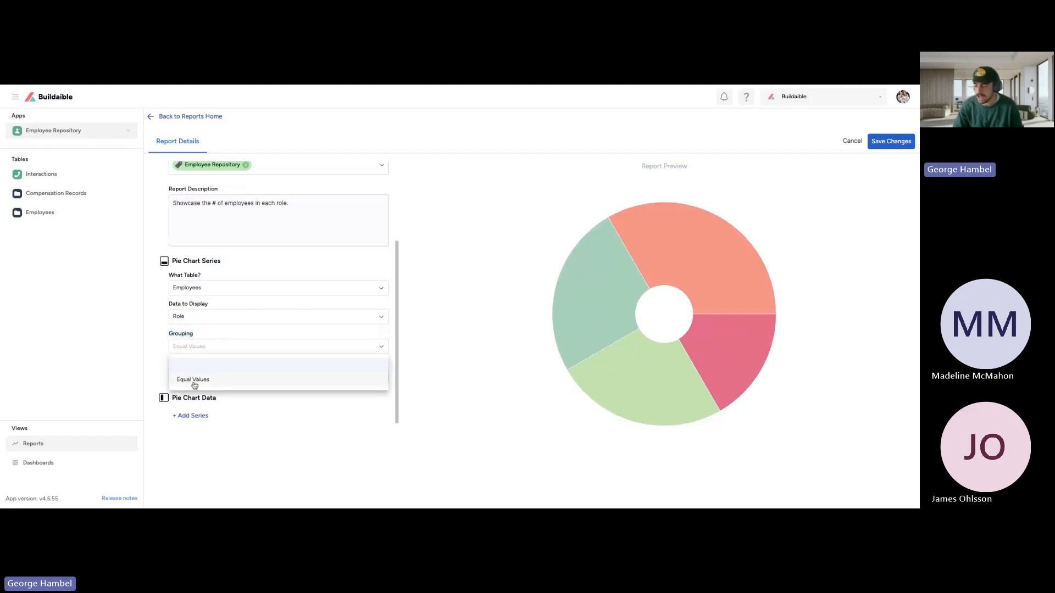
drag(209, 304, 166, 306)
click(189, 317)
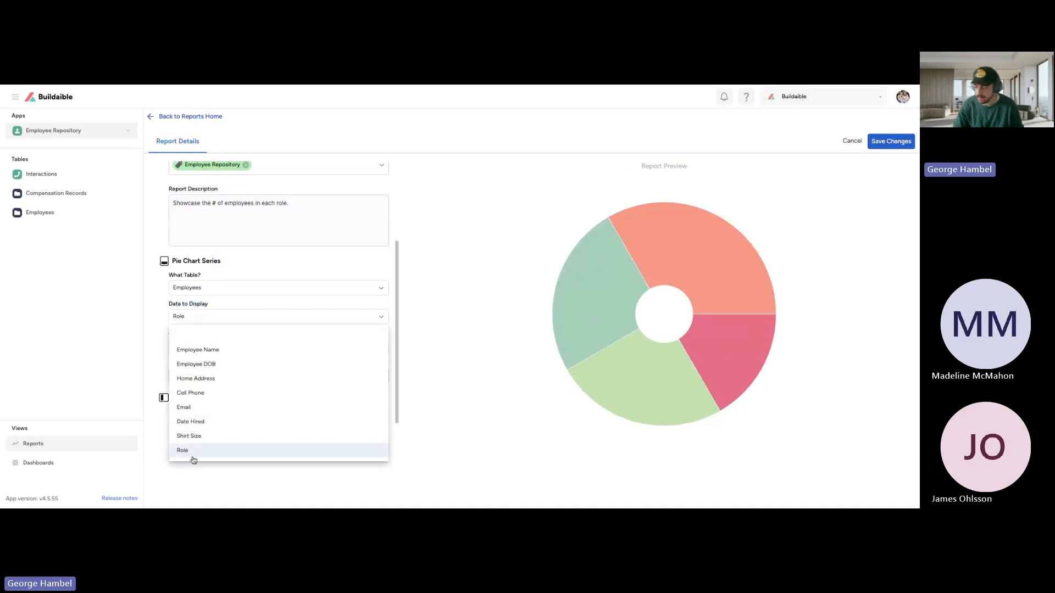
click(165, 359)
click(189, 350)
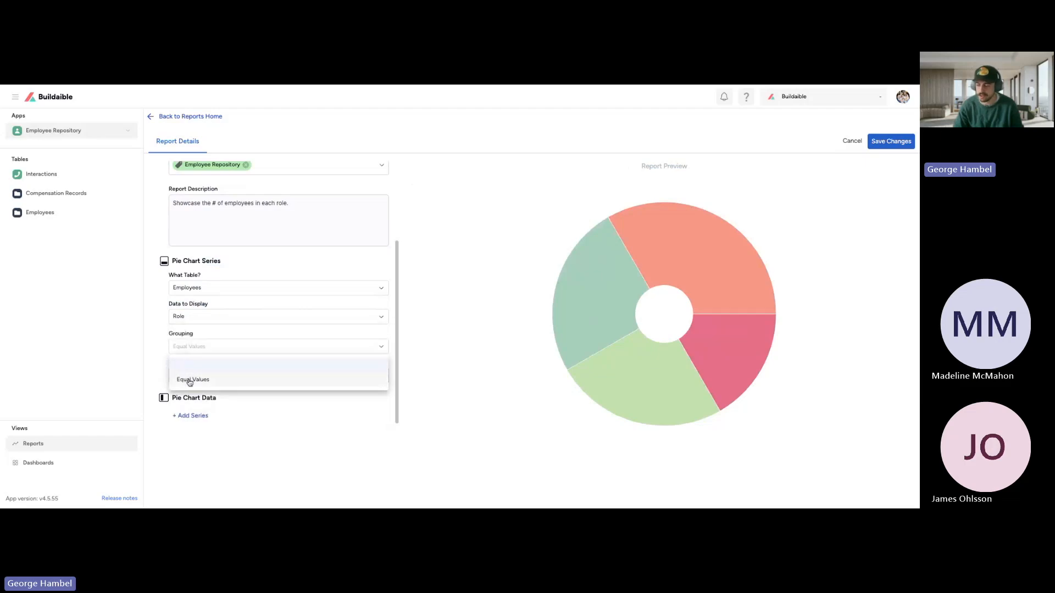
click(189, 381)
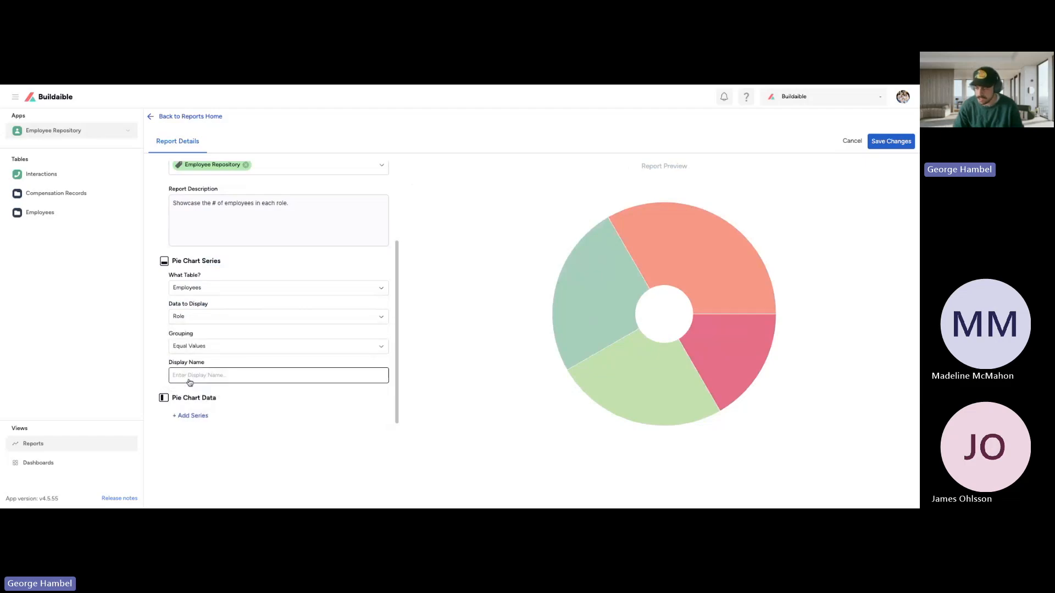
click(186, 319)
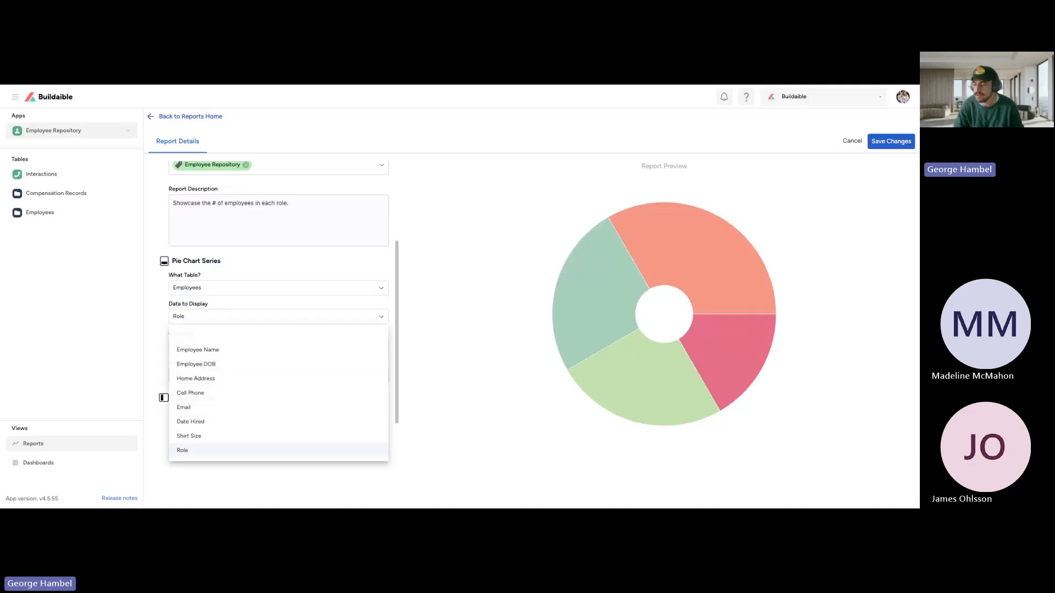
click(144, 313)
click(191, 347)
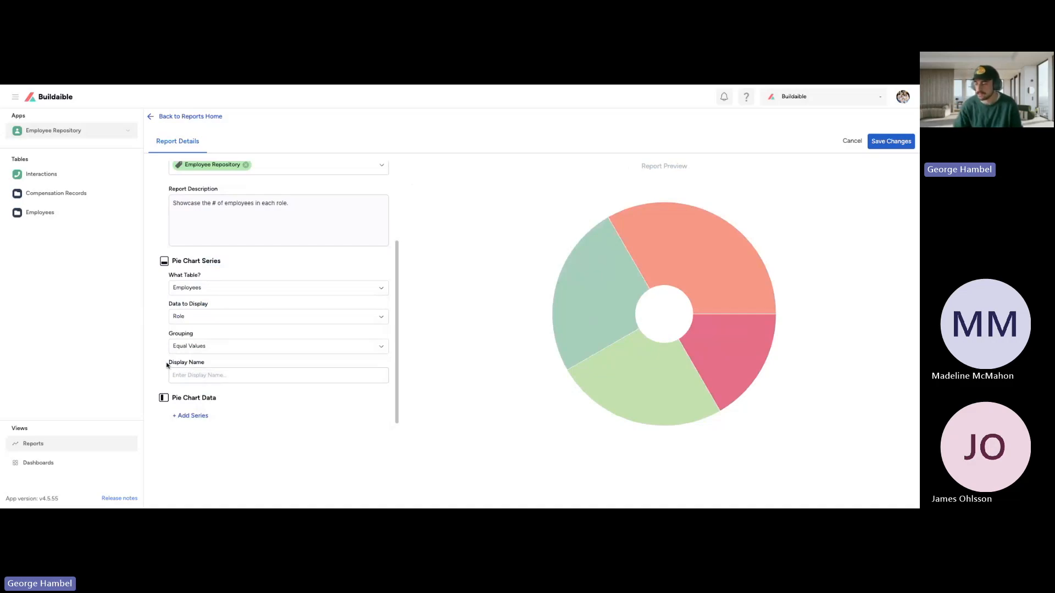
Step: Set the pie chart series' display name to "Employee Role"
drag(167, 334, 214, 343)
click(199, 377)
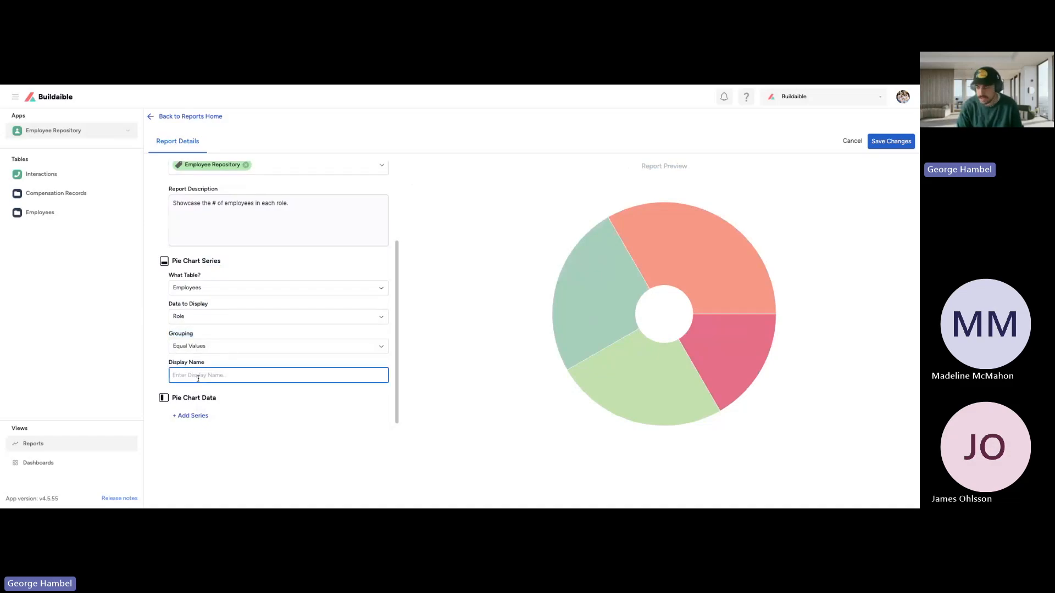
text(Employee Role)
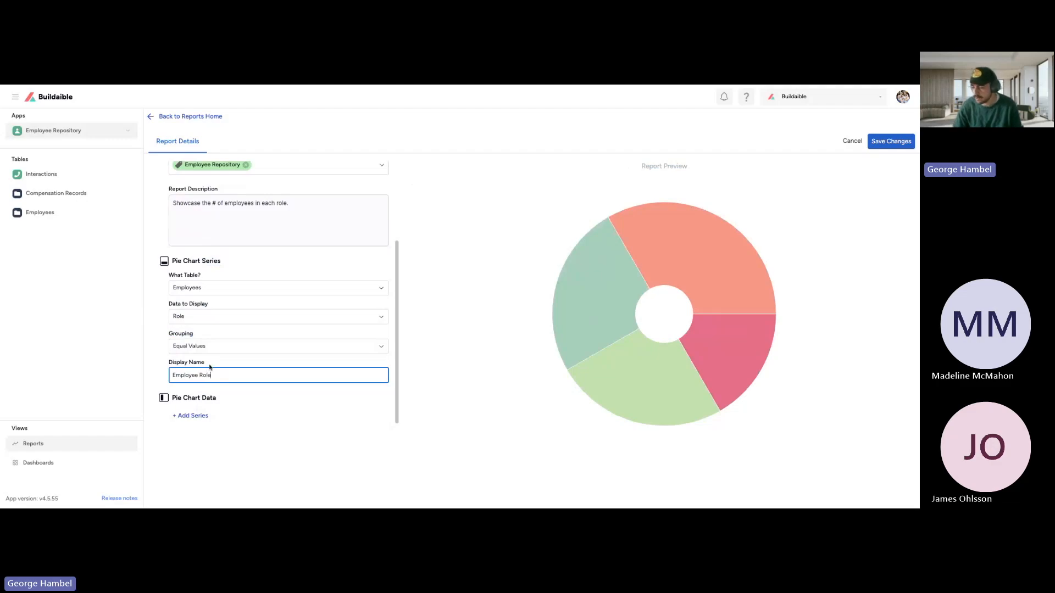
click(210, 366)
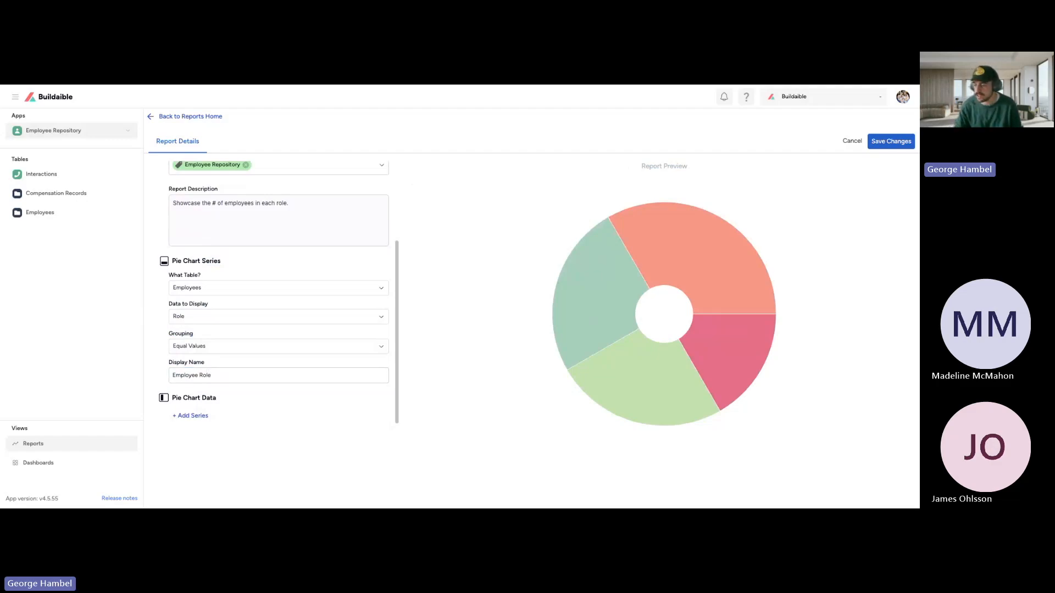
Step: Start a new series under Pie Chart Data and set its data to display to "# of records"
drag(172, 398, 231, 403)
click(231, 403)
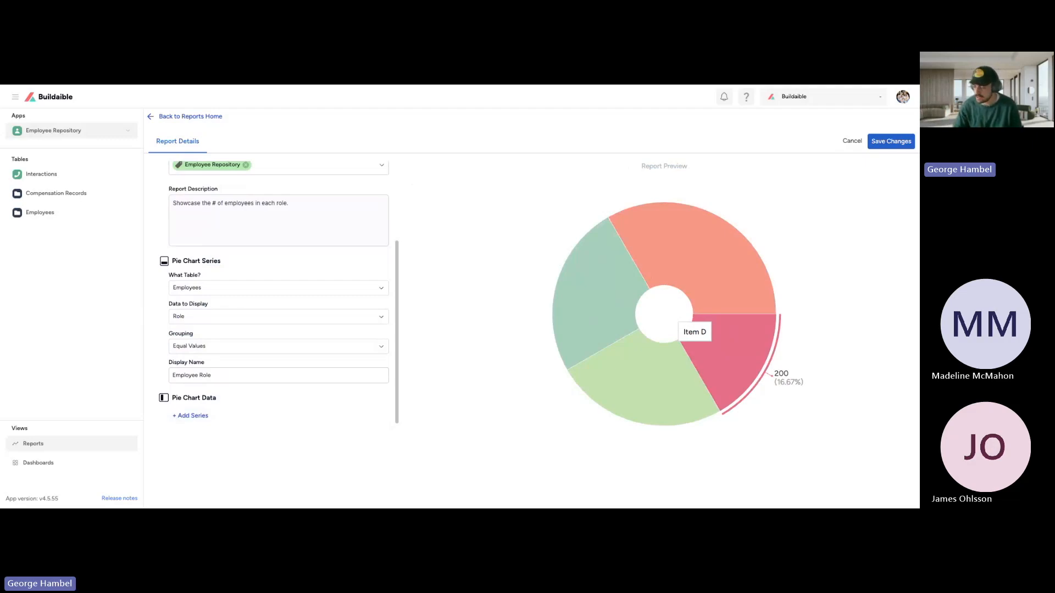
click(194, 419)
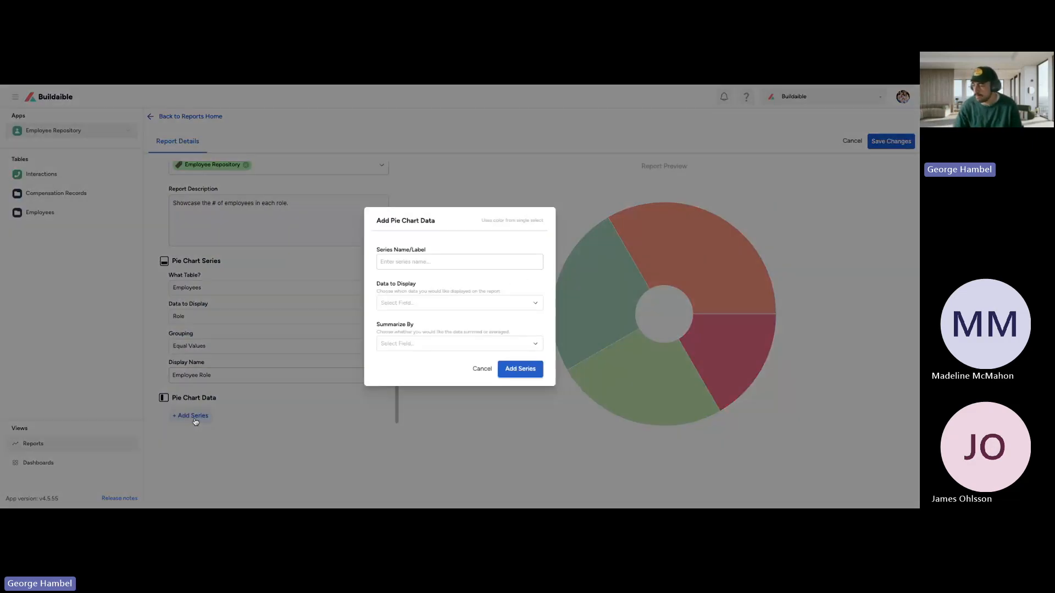
mouse_move(475, 224)
mouse_down()
mouse_move(549, 222)
mouse_move(479, 222)
mouse_up()
click(486, 231)
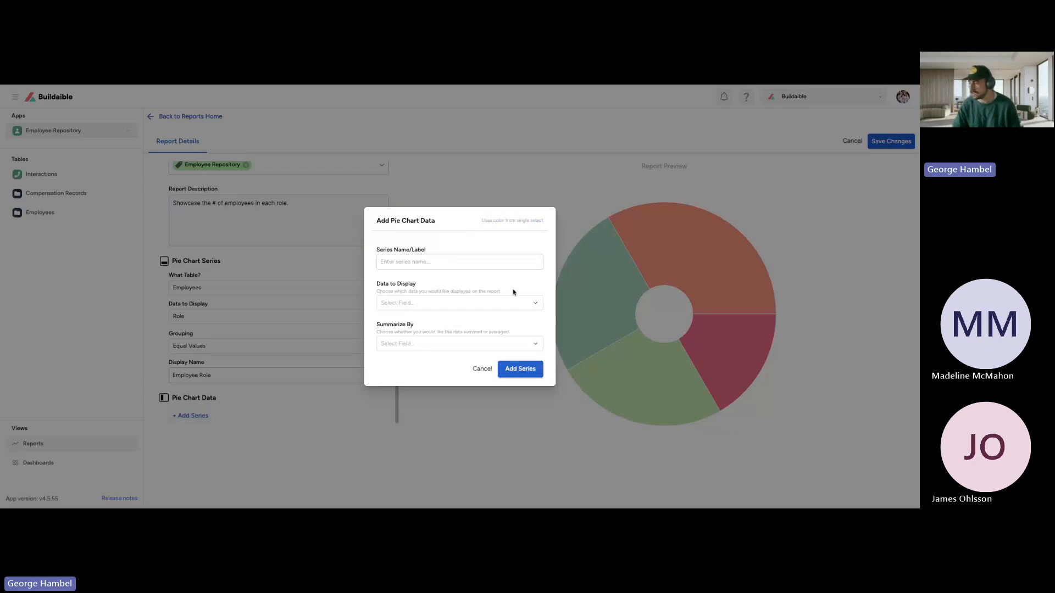
click(462, 302)
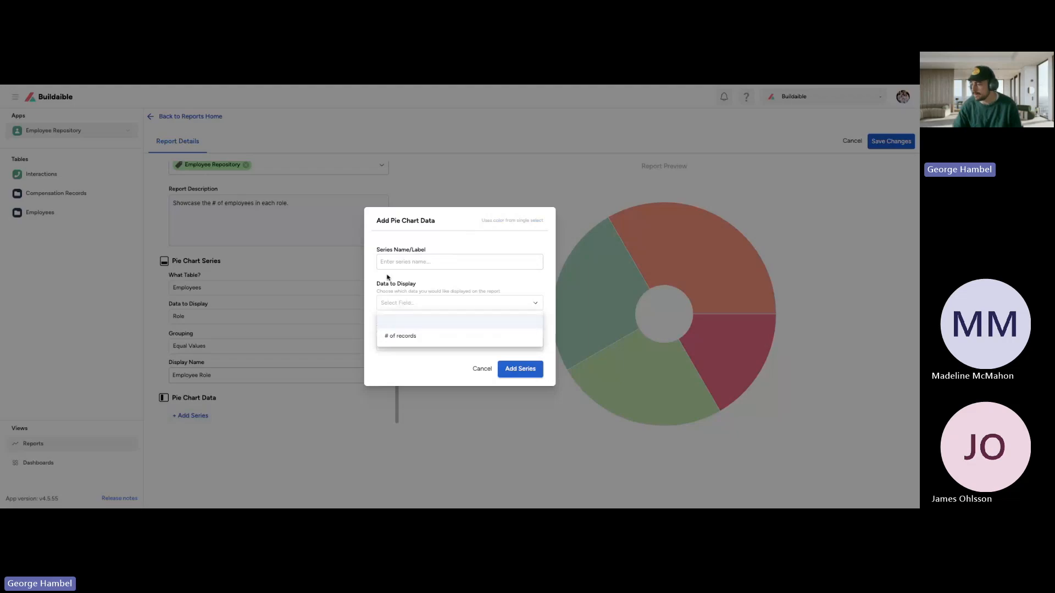
click(416, 336)
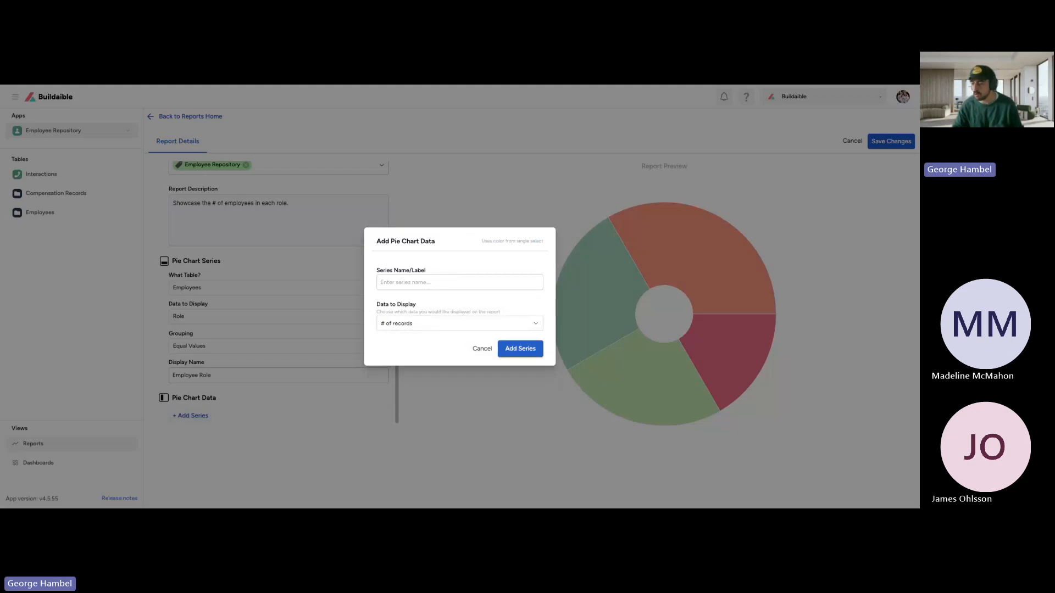
Step: Label the new data series "# of records" and add it to the pie chart
triple_click(461, 273)
click(447, 282)
text(#)
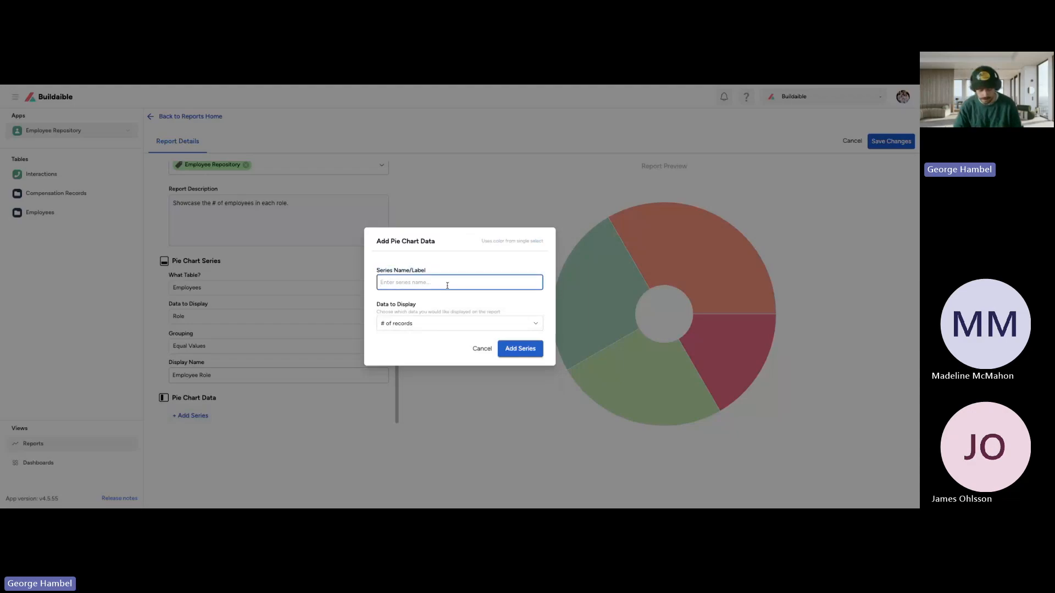
text( of records)
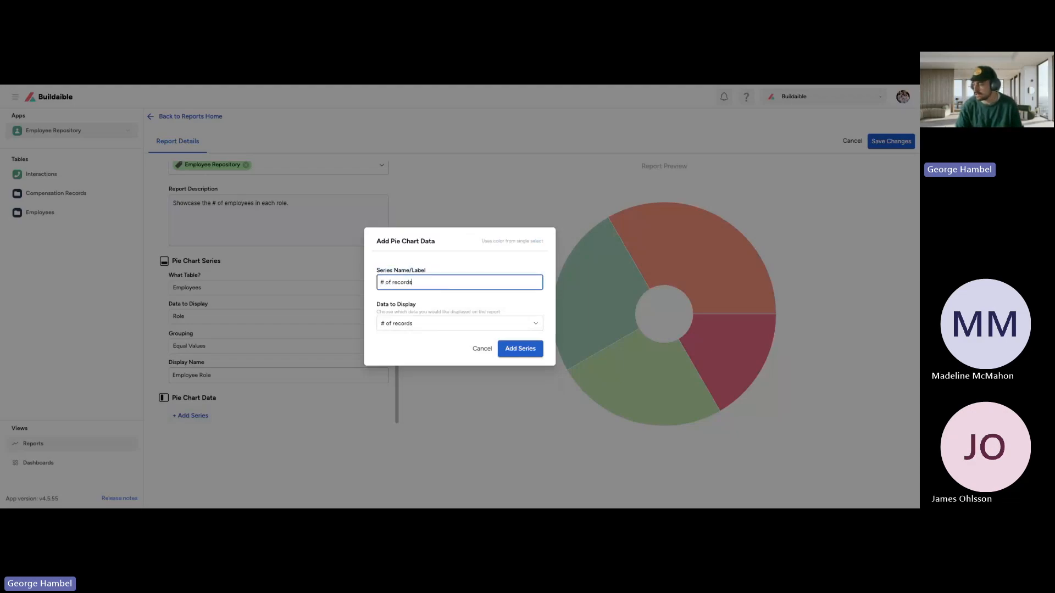
click(465, 264)
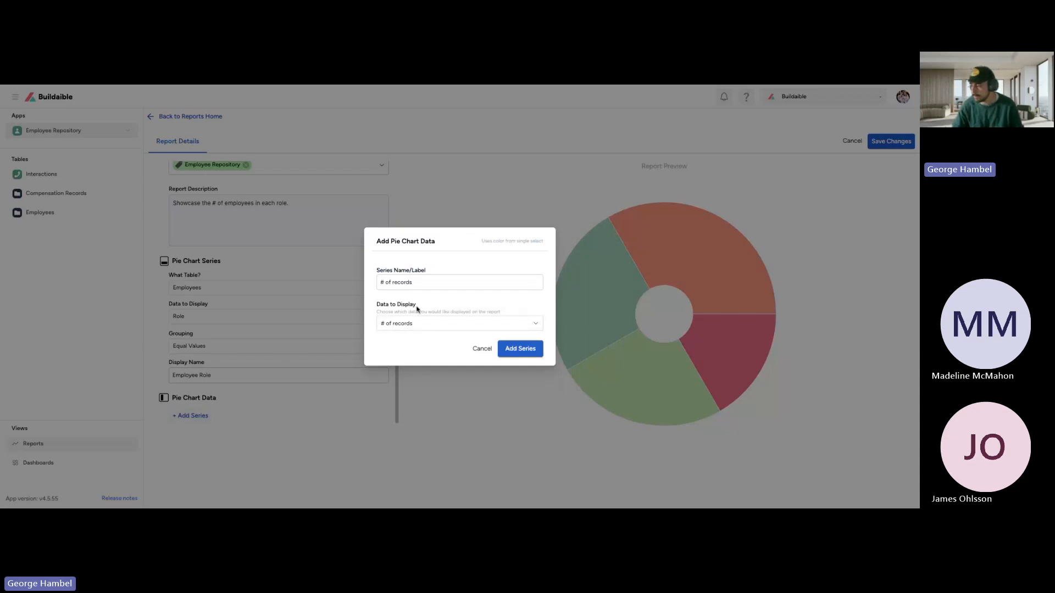
click(517, 352)
Step: Save the pie chart report and view the saved "# of Employees by Role" chart with its role legend
scroll(287, 268, up, 3)
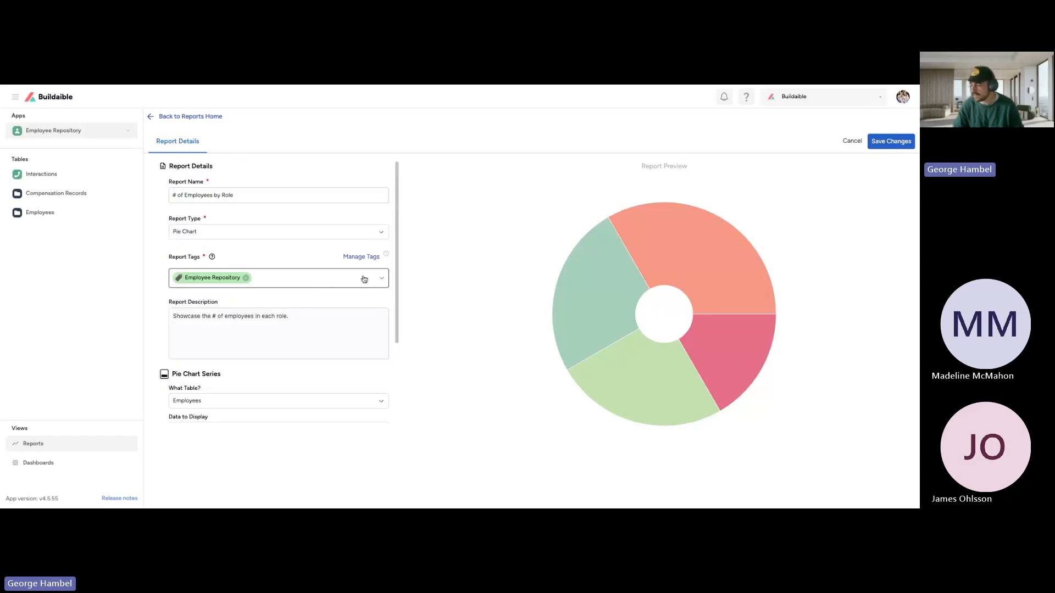
click(892, 142)
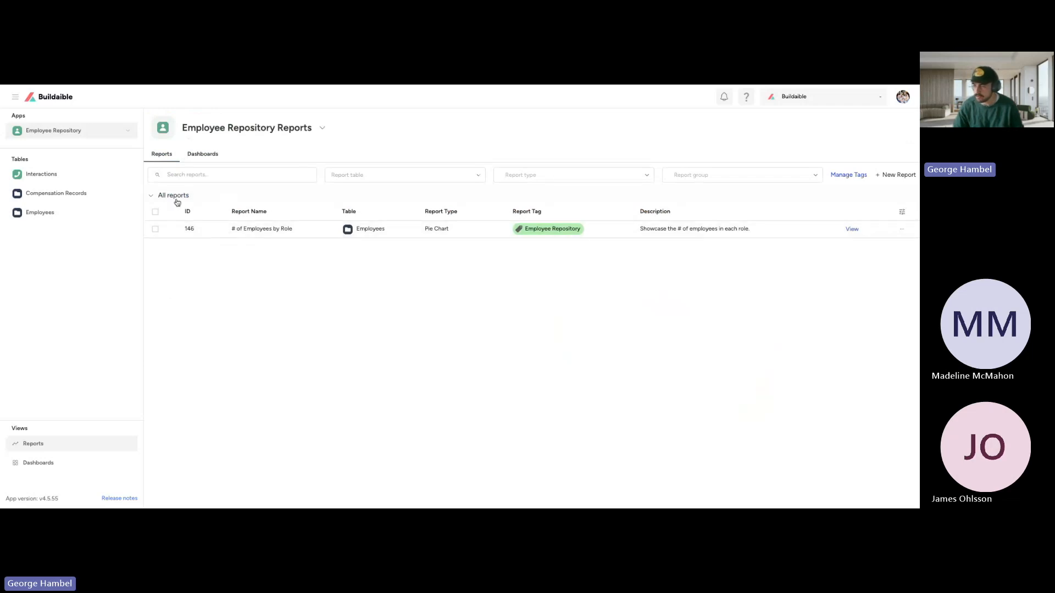
click(853, 229)
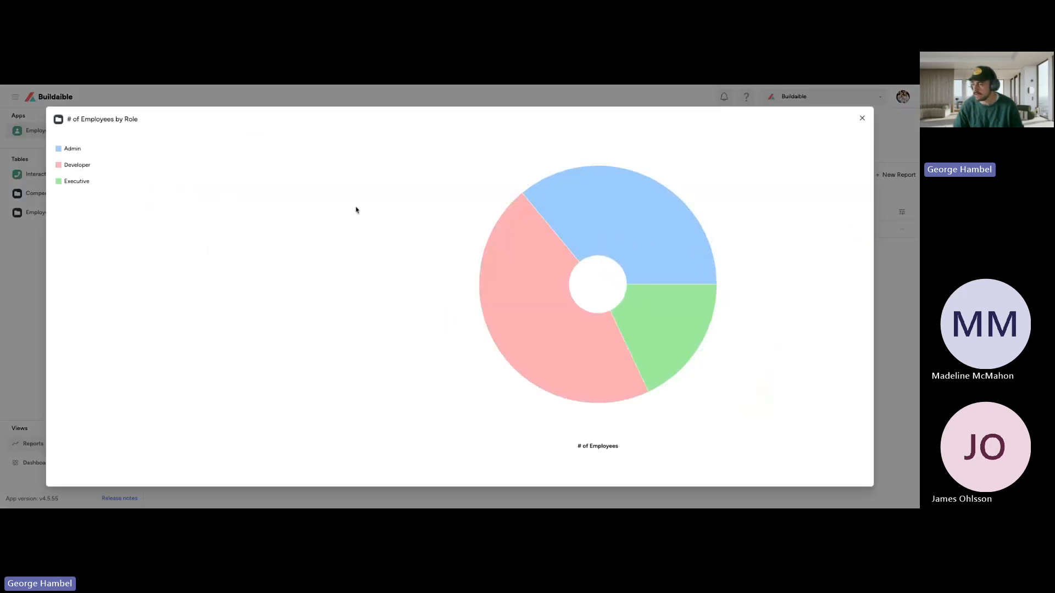
drag(87, 152, 86, 182)
Step: Open the Employees table and collapse all role groups to view the record count of each role
click(19, 223)
click(33, 215)
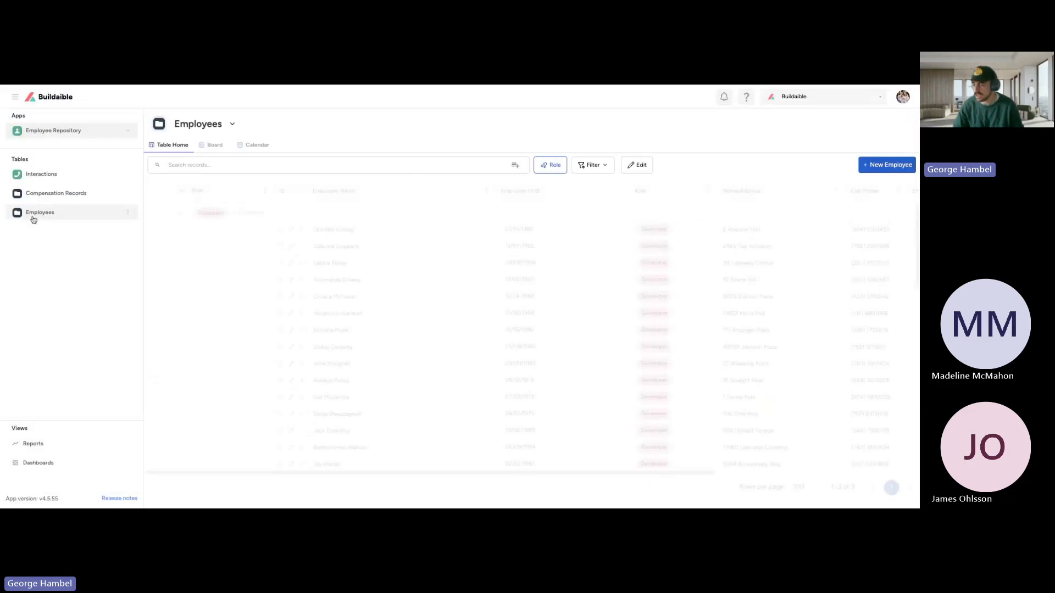
click(183, 191)
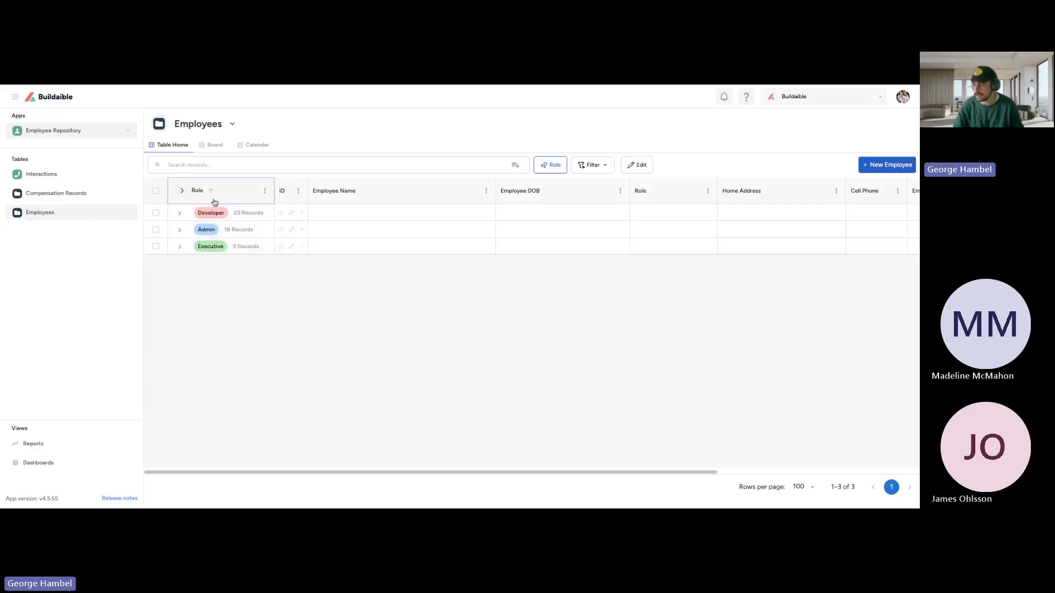
Step: Examine the slices of the "# of Employees by Role" report and compare them with the role groups in the Employees table
click(59, 444)
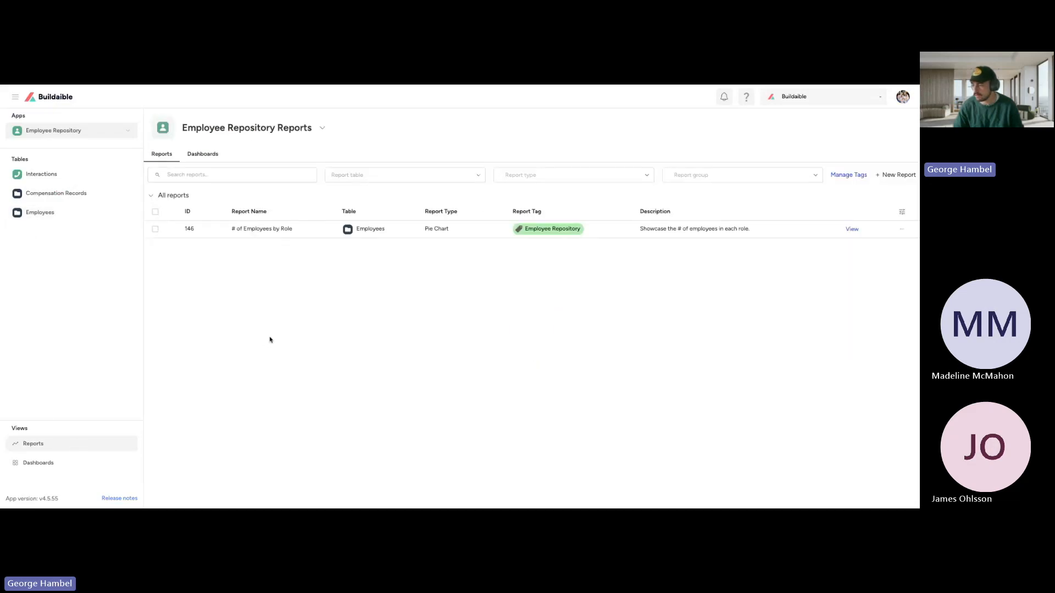
click(852, 229)
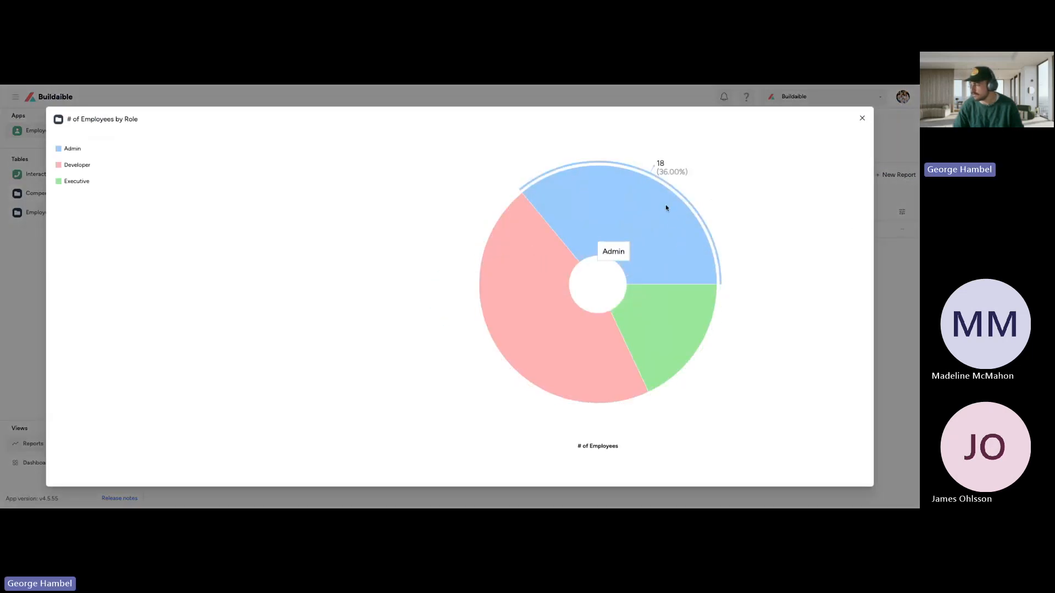
click(863, 119)
click(94, 211)
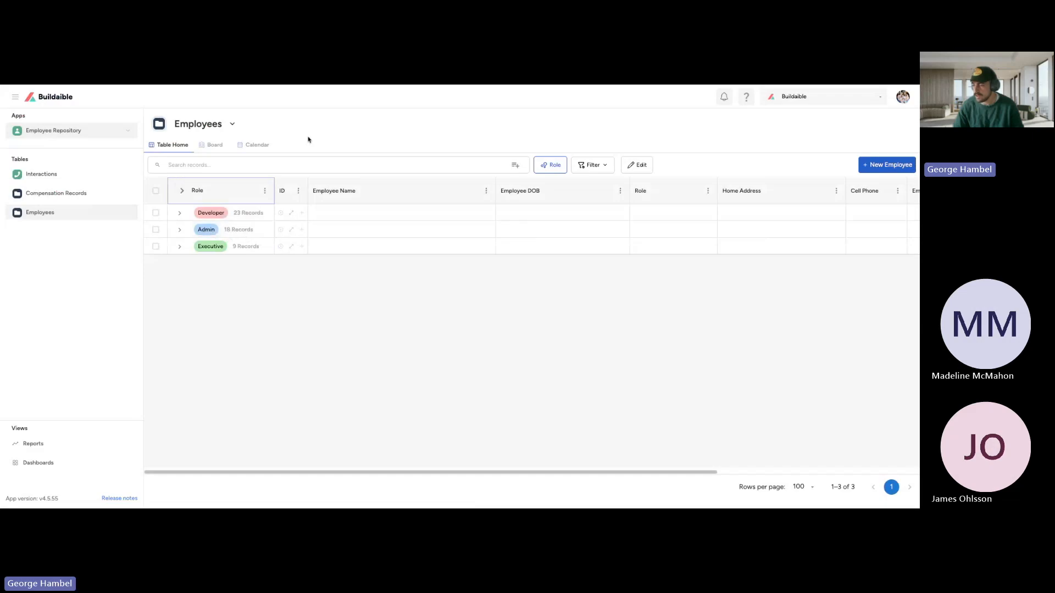
click(183, 190)
Step: Create a new Bar Chart report named "Hire Date by Year"
click(61, 444)
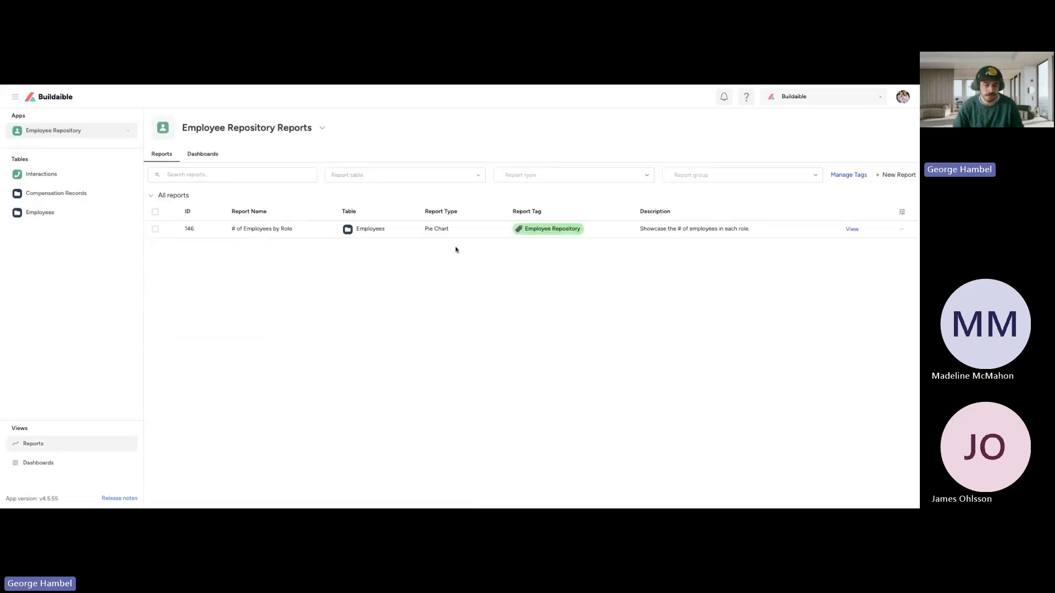
click(898, 173)
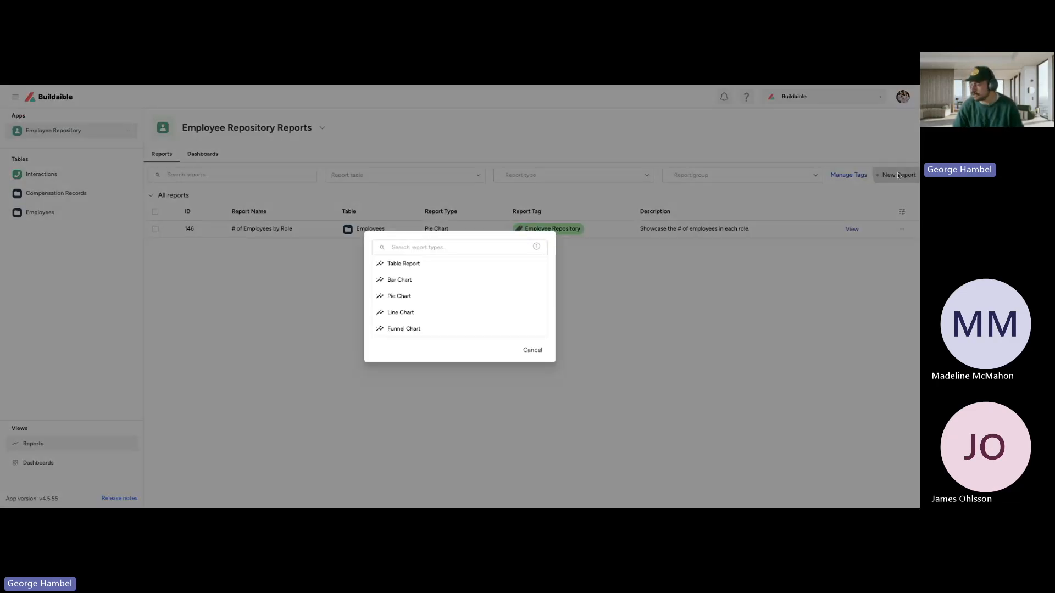
click(401, 279)
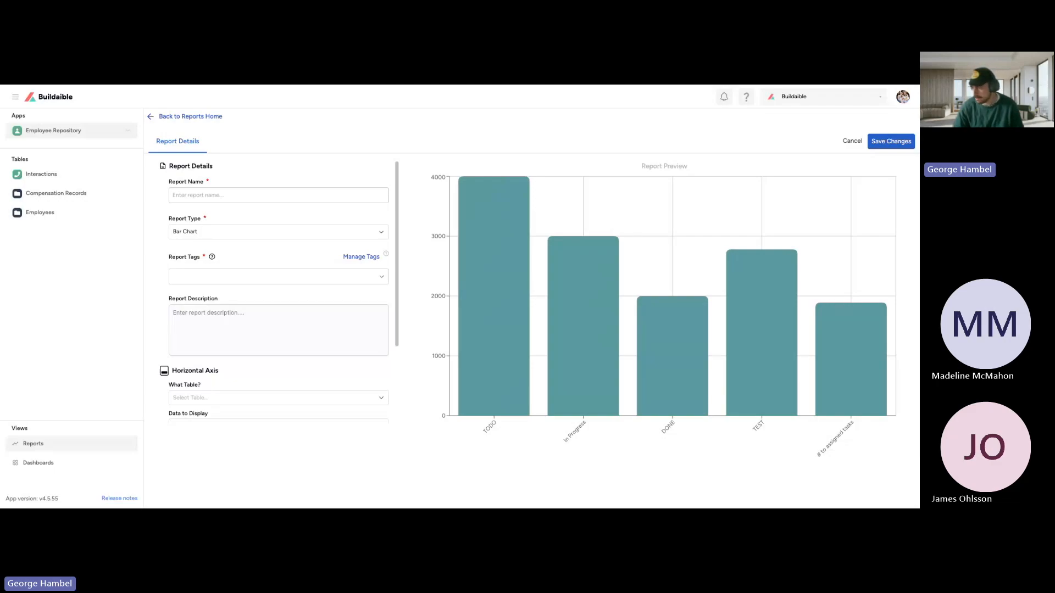
click(243, 196)
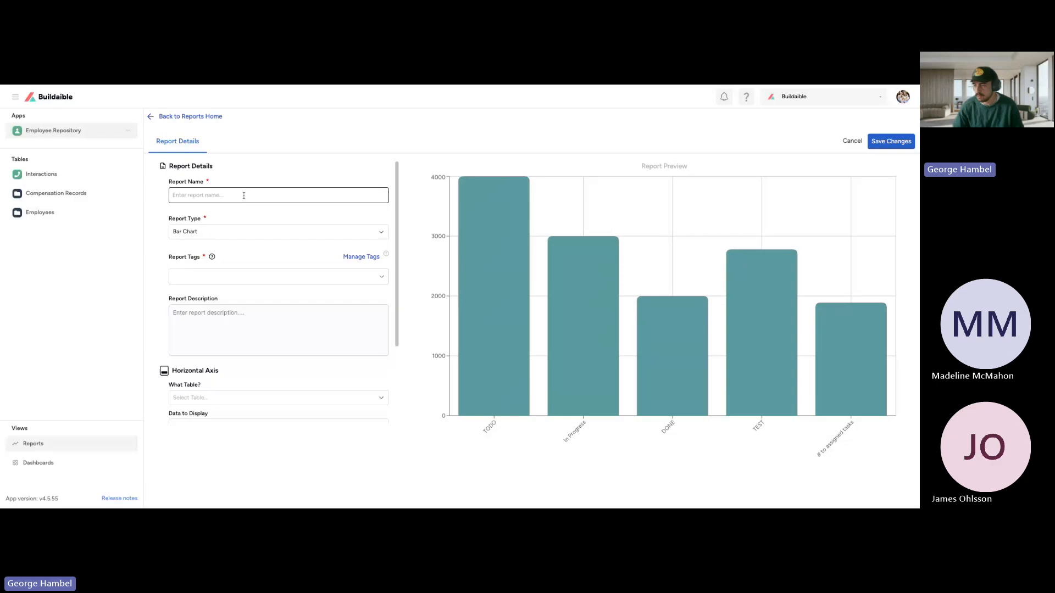
text(Hire Date)
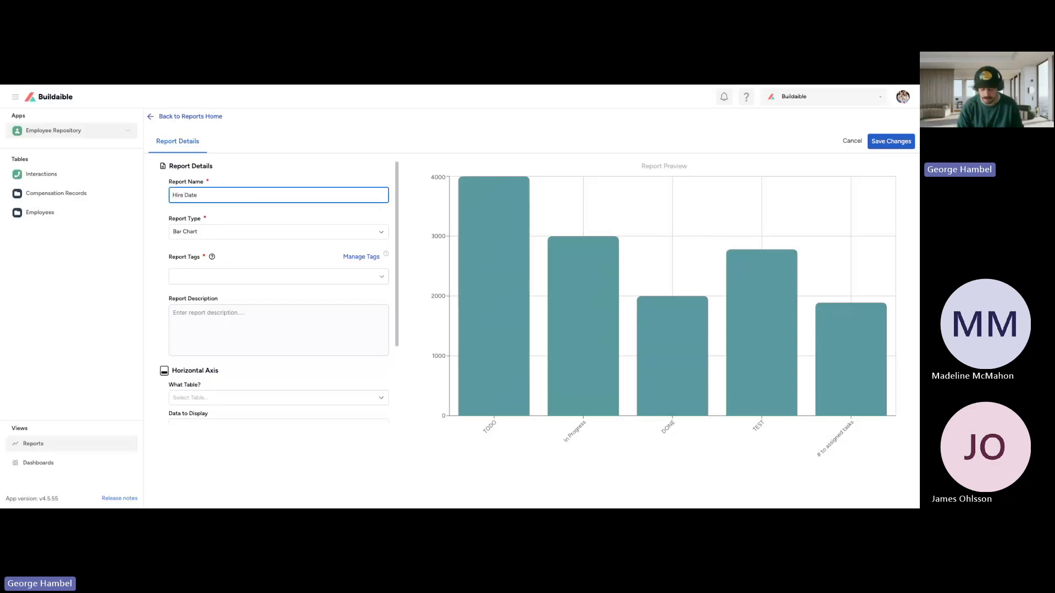
text( by Year)
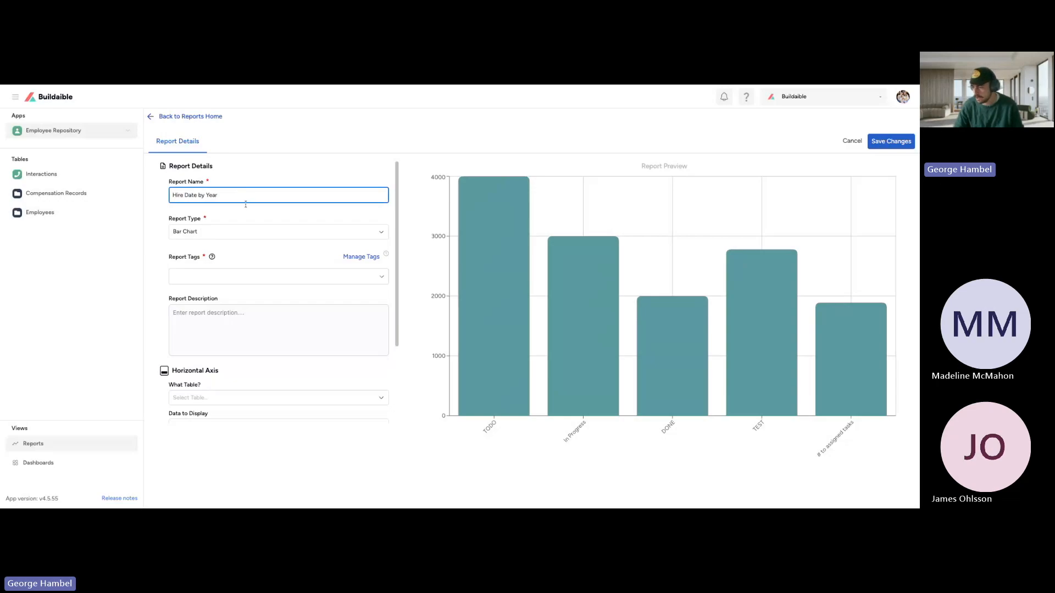
Step: Tag the bar chart report with Employee Repository
scroll(247, 245, down, 1)
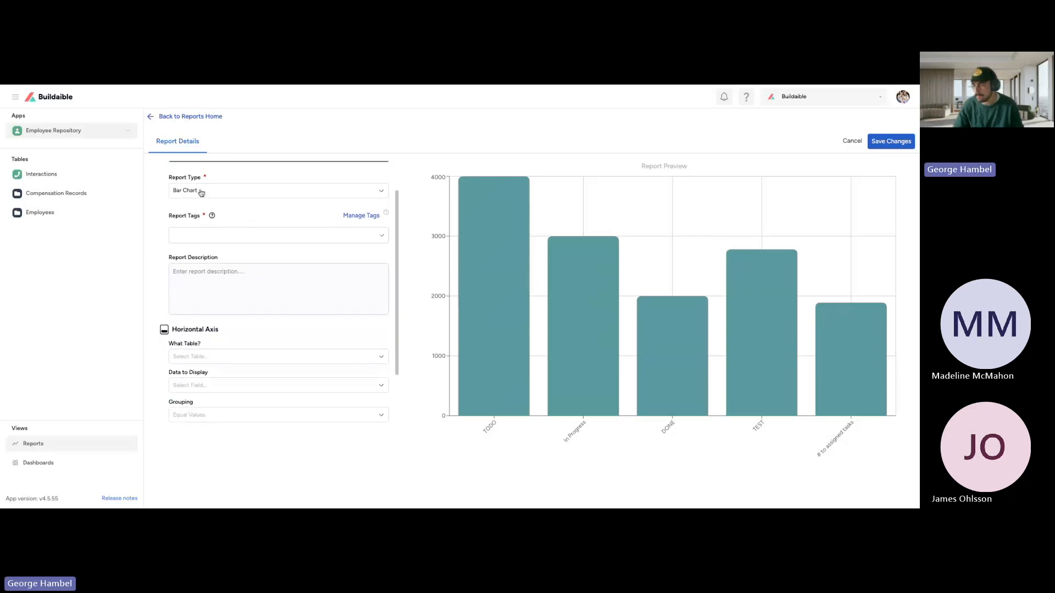
click(220, 234)
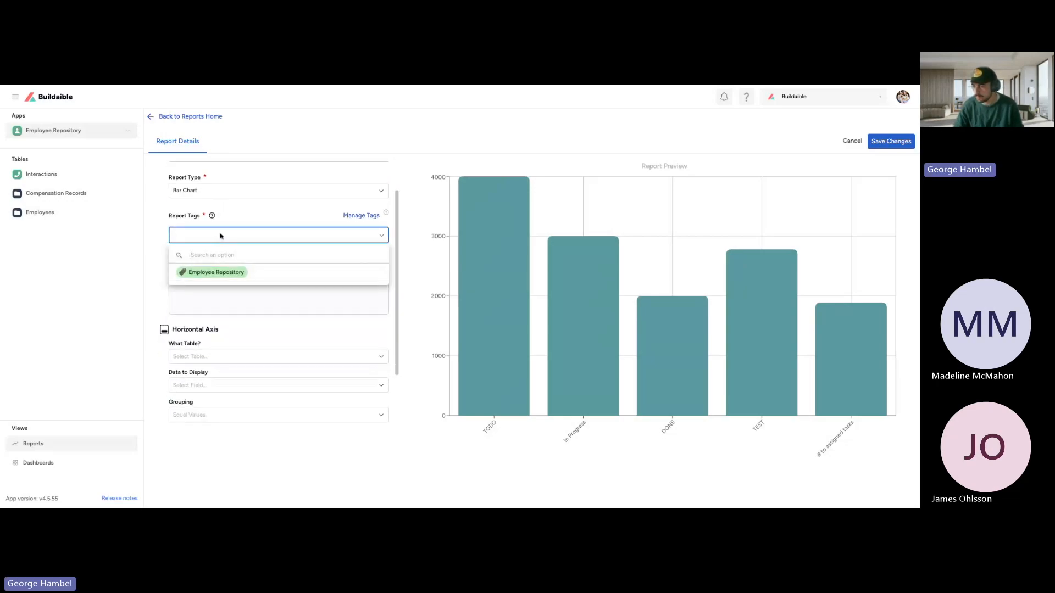
click(232, 273)
click(252, 220)
Step: Enter "Count of employees hired by year" as the report description
scroll(246, 235, down, 1)
click(245, 235)
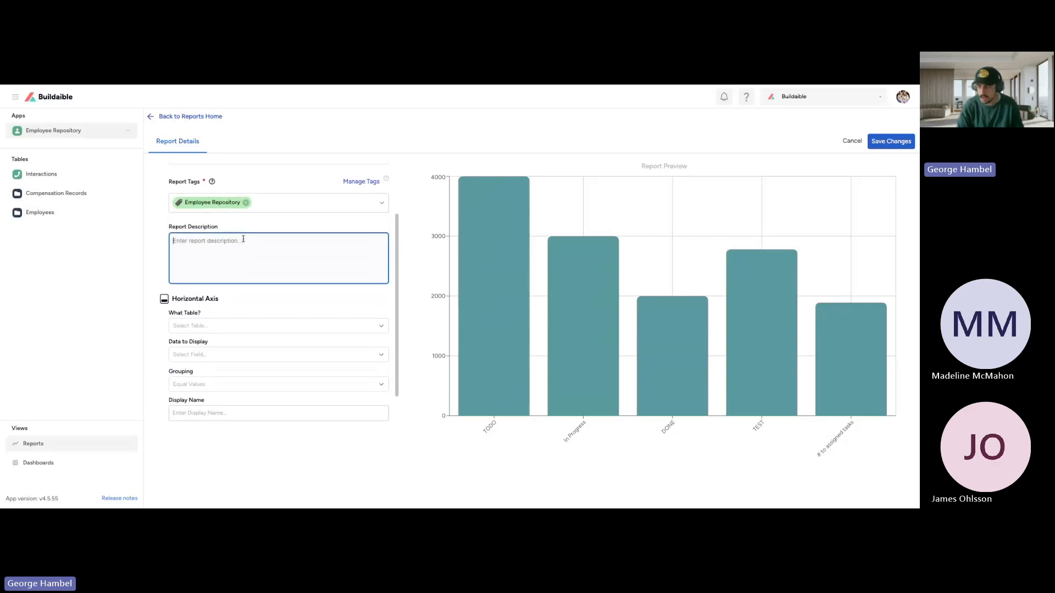
text(Employ)
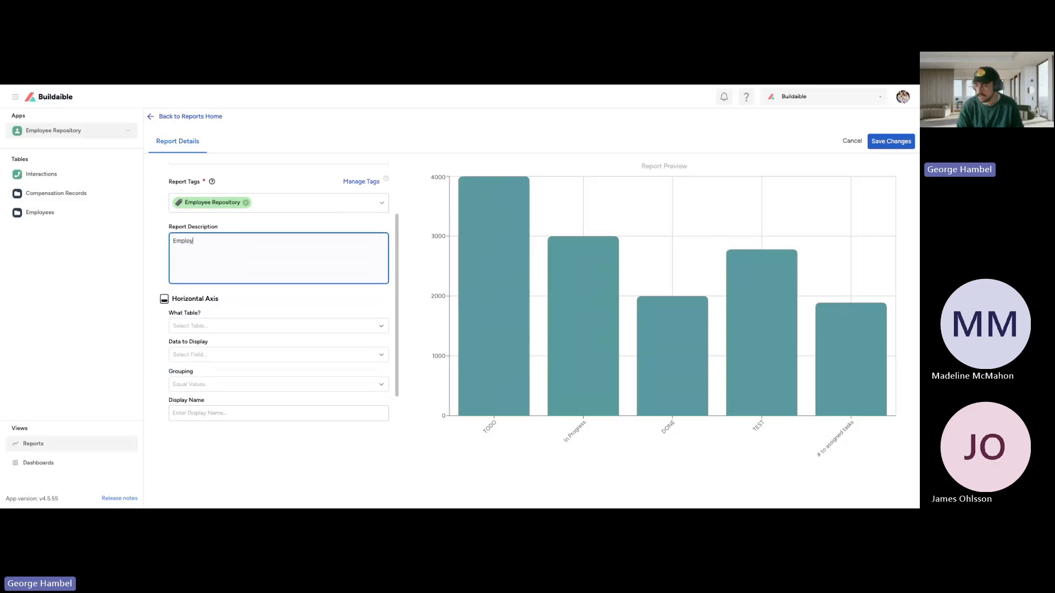
text(m)
key(BackSpace)
key(BackSpace)
text(Count of)
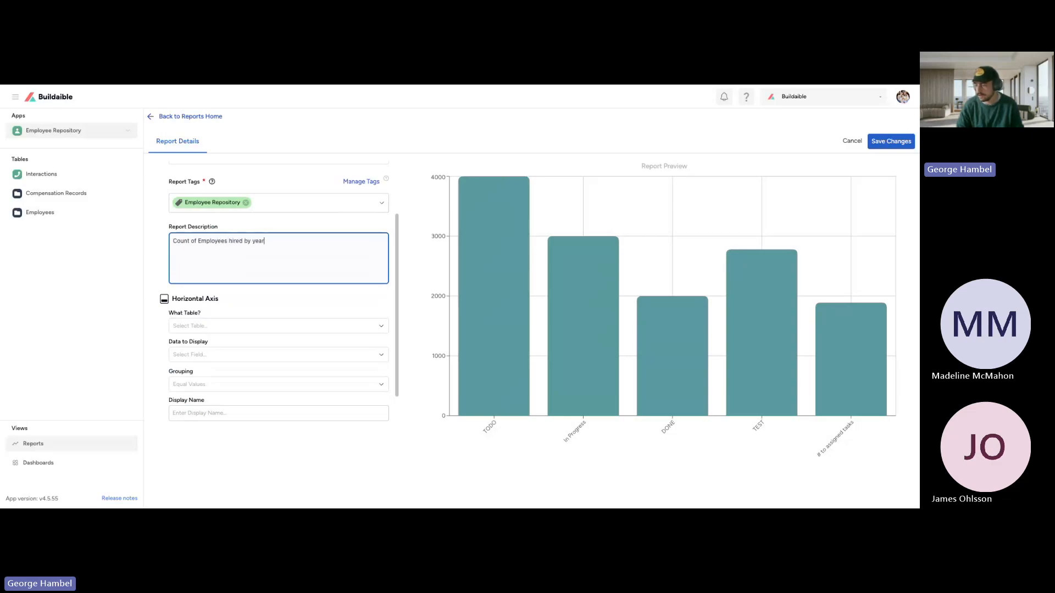
key(BackSpace)
text(e)
Step: Review the Horizontal Axis settings and examine the axes and bars of the sample chart in the report preview
scroll(287, 286, down, 1)
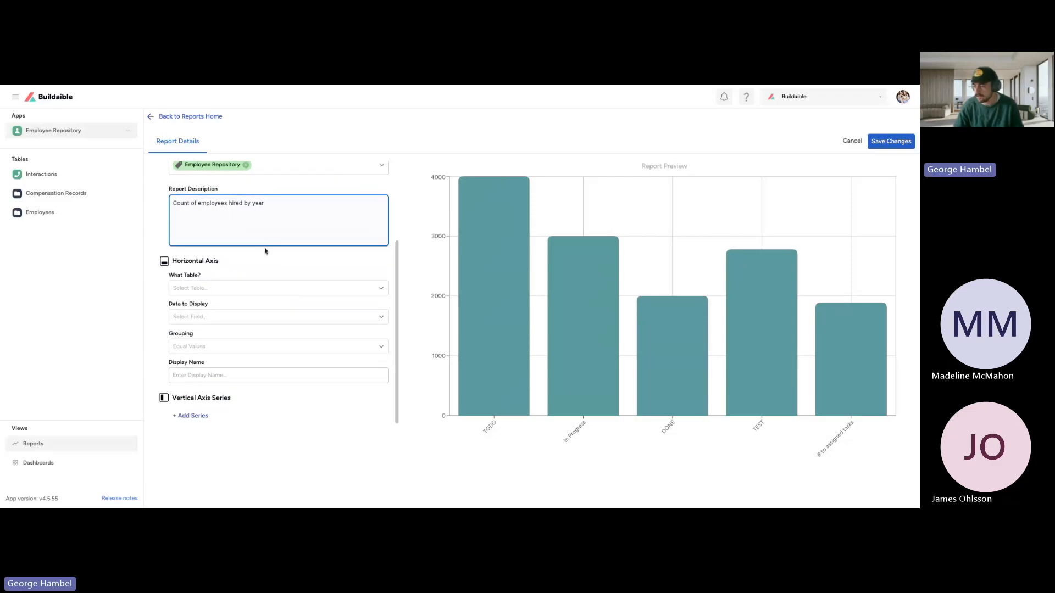
drag(234, 262, 176, 262)
click(371, 298)
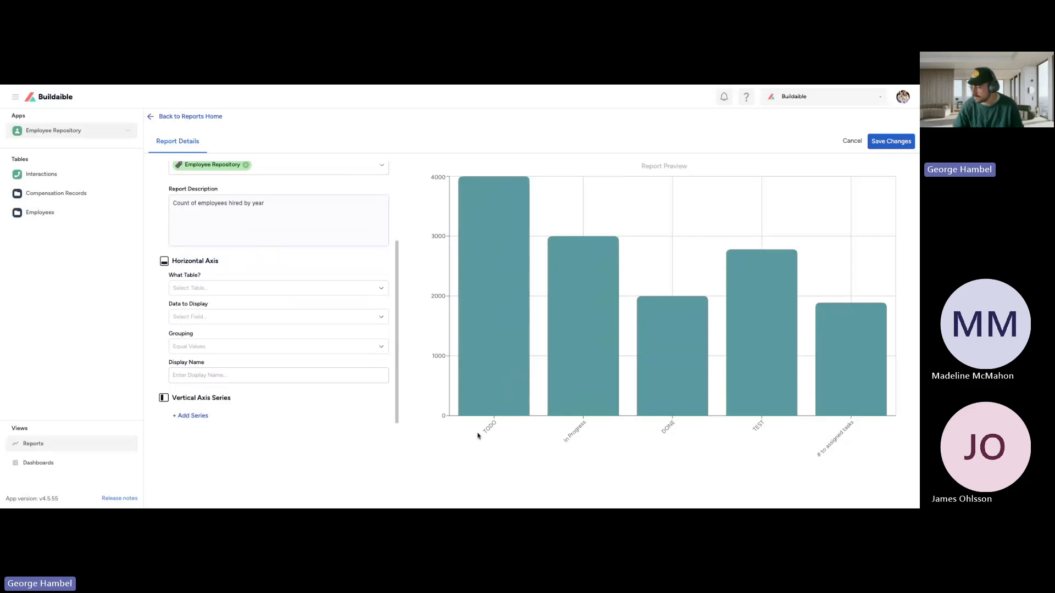
drag(685, 166, 630, 167)
click(630, 168)
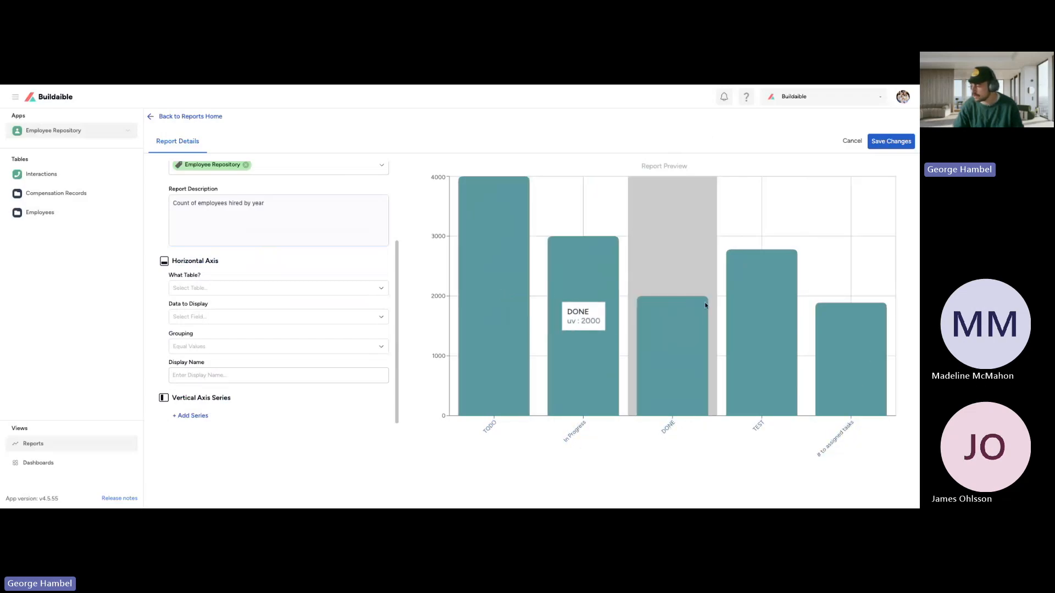
drag(221, 262, 172, 258)
click(230, 269)
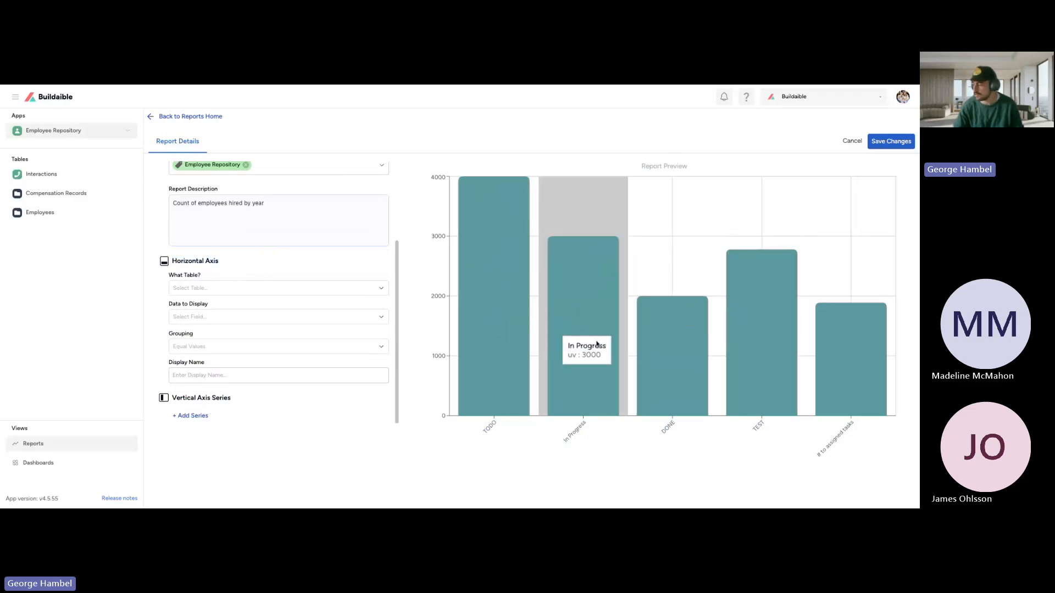
Step: Set the horizontal axis to use the Employees table and display the Date Hired field
click(222, 282)
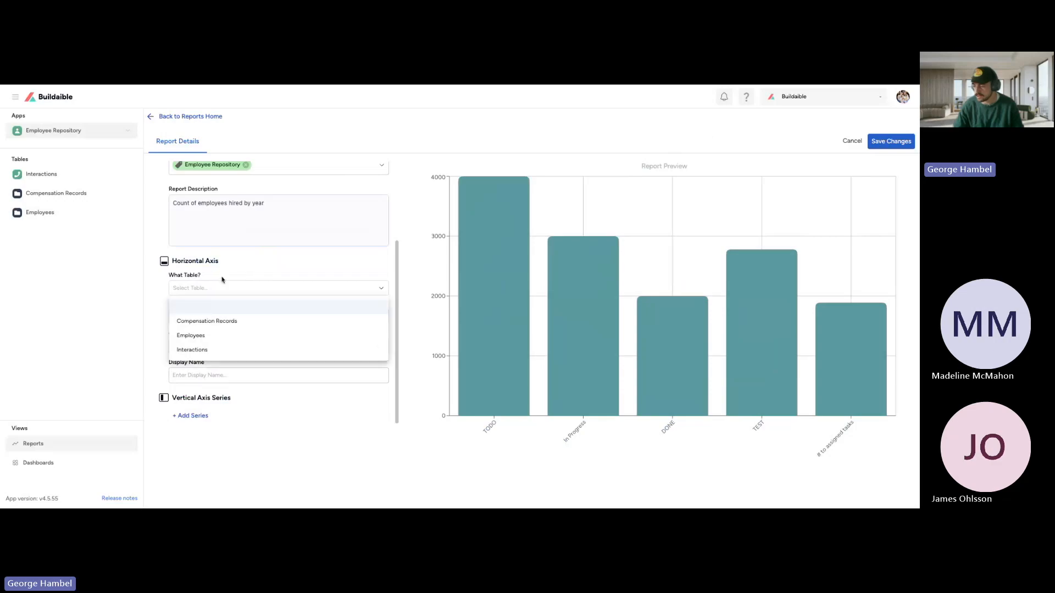
click(191, 335)
click(214, 313)
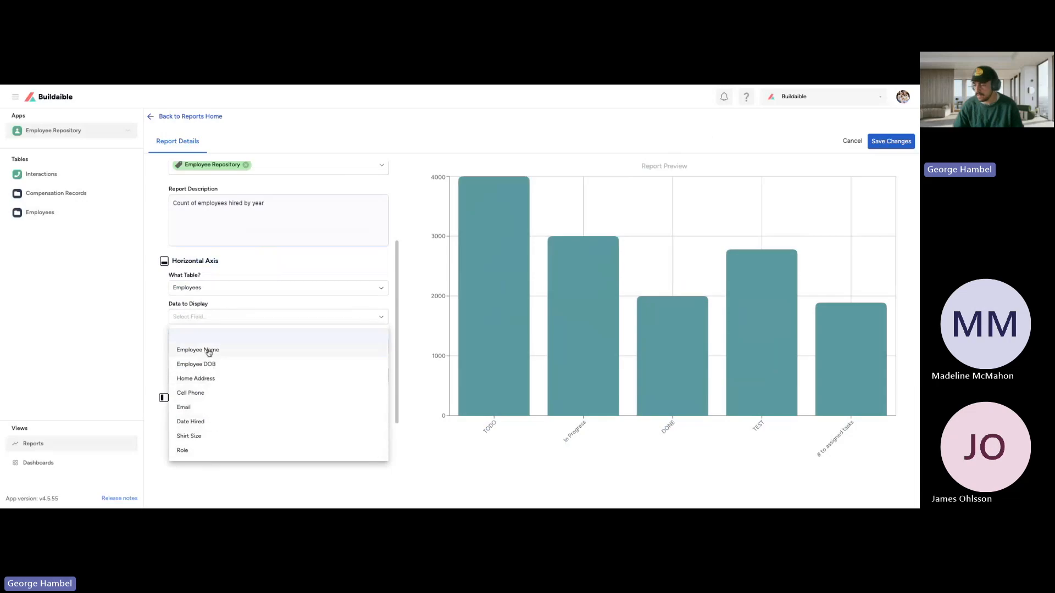
click(196, 423)
Step: Group the horizontal axis data by Year and set its display name to "Hire Year"
drag(195, 335, 165, 337)
click(172, 333)
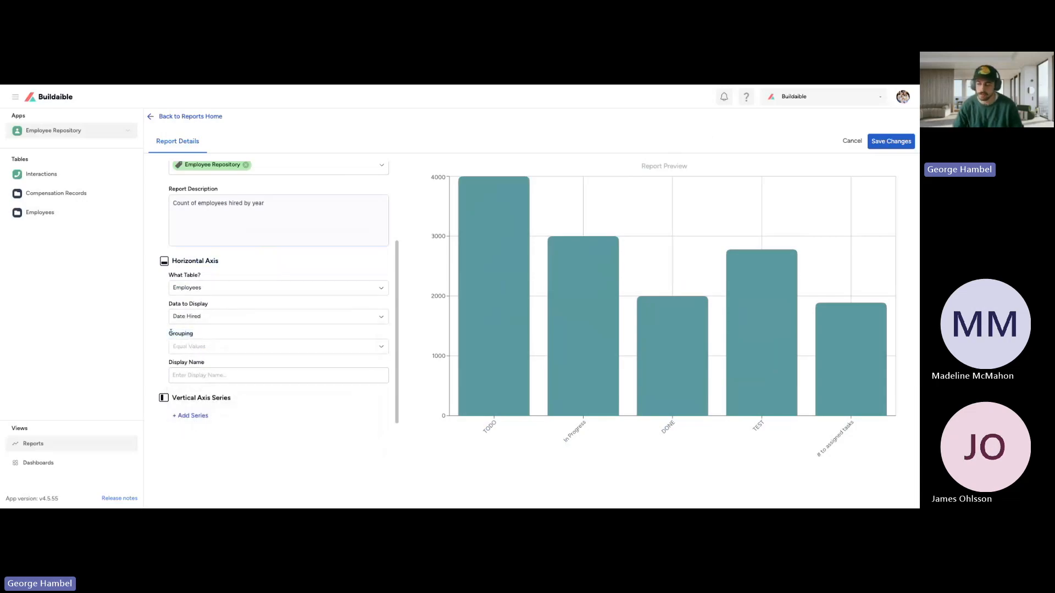
click(198, 350)
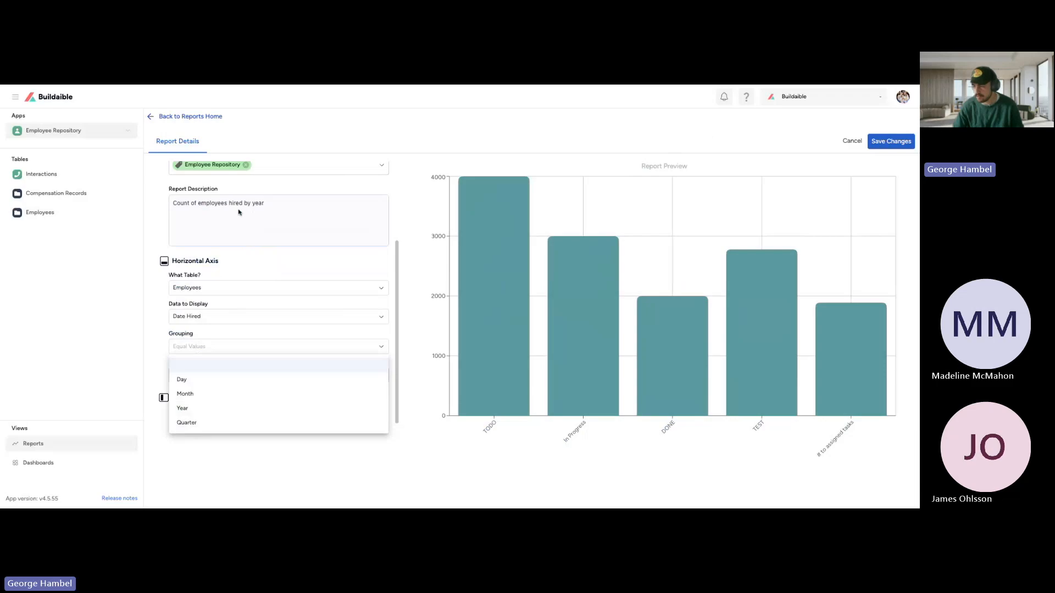
click(187, 408)
click(195, 378)
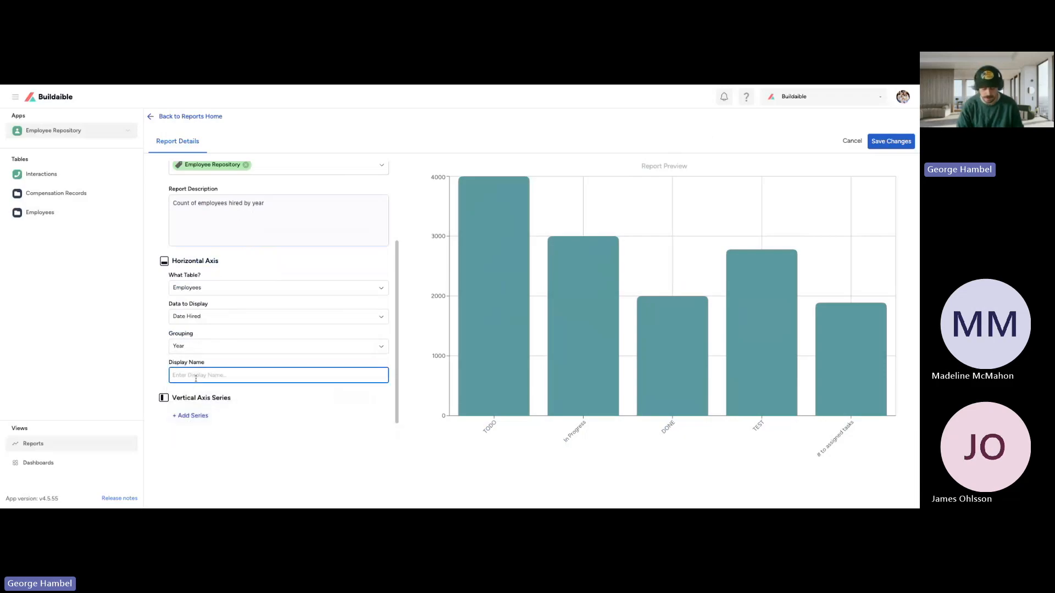
text(Hire Year)
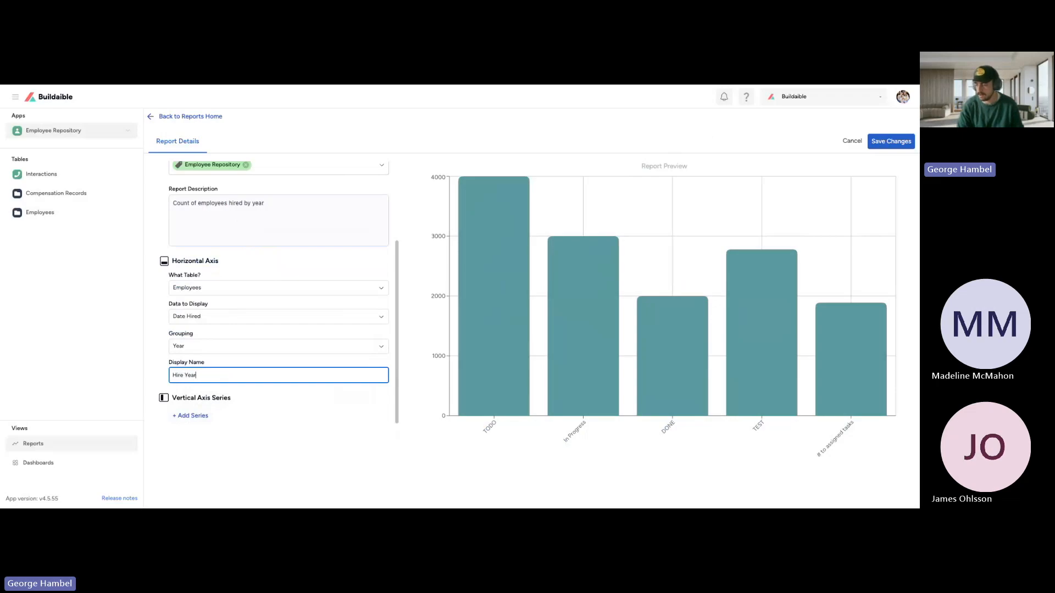
click(211, 364)
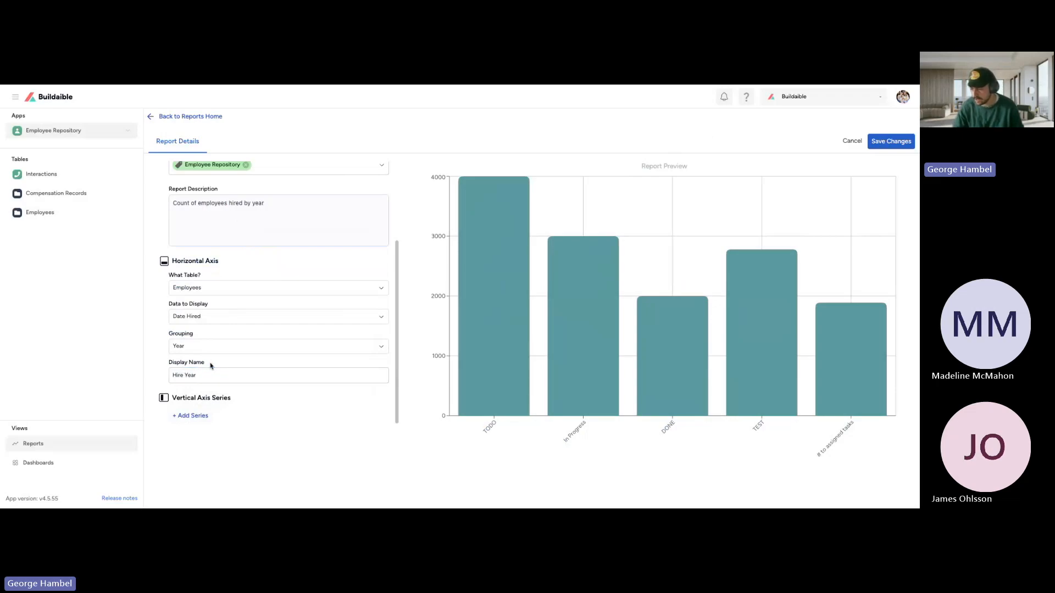
Step: Start a new vertical axis series and set its data to display to # of records
drag(173, 395, 247, 399)
click(247, 400)
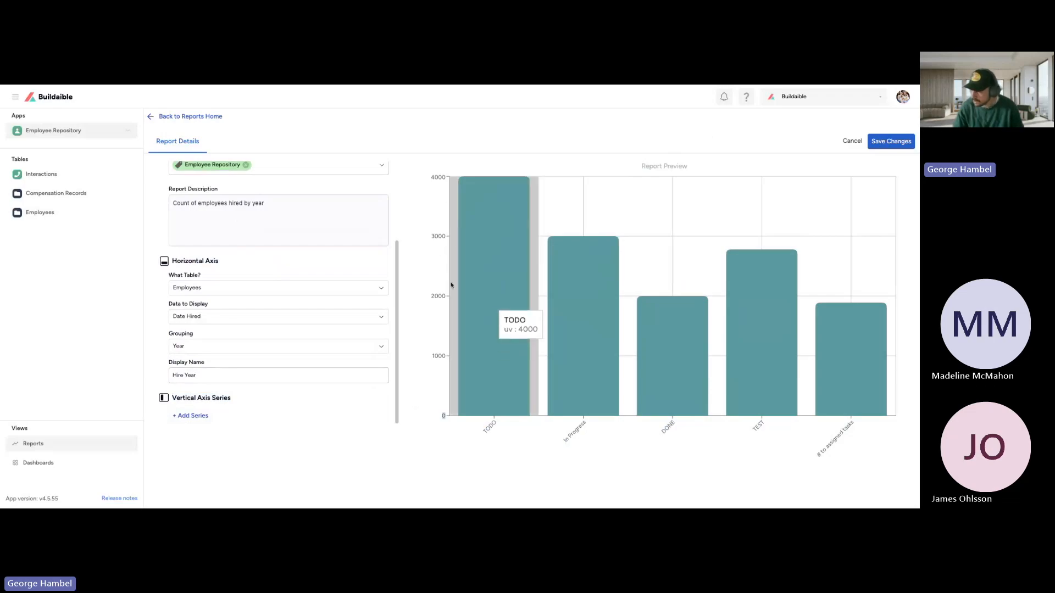
mouse_move(462, 265)
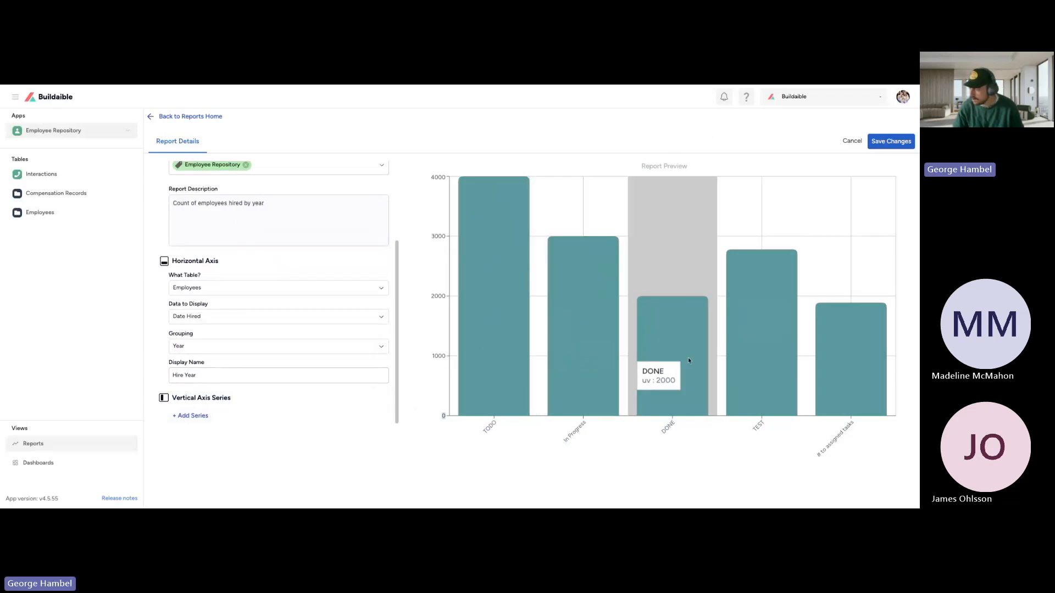
mouse_move(835, 360)
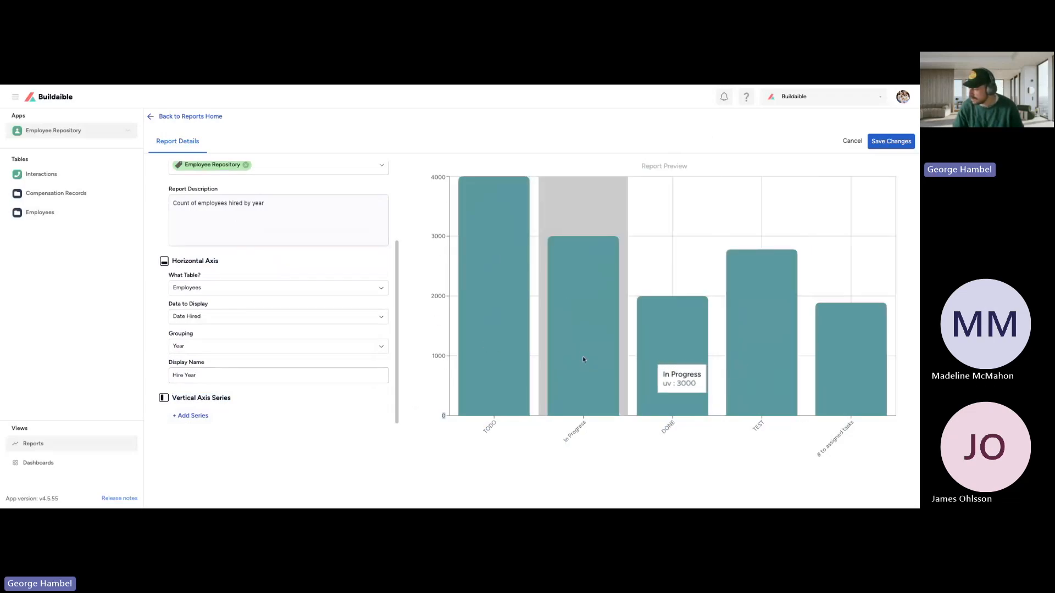
click(192, 419)
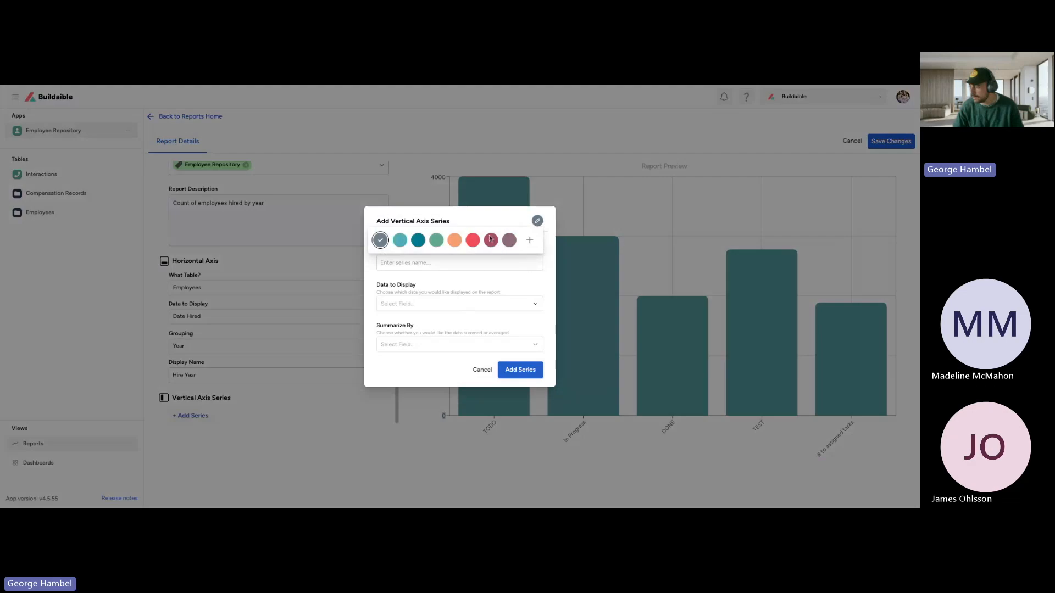
click(403, 264)
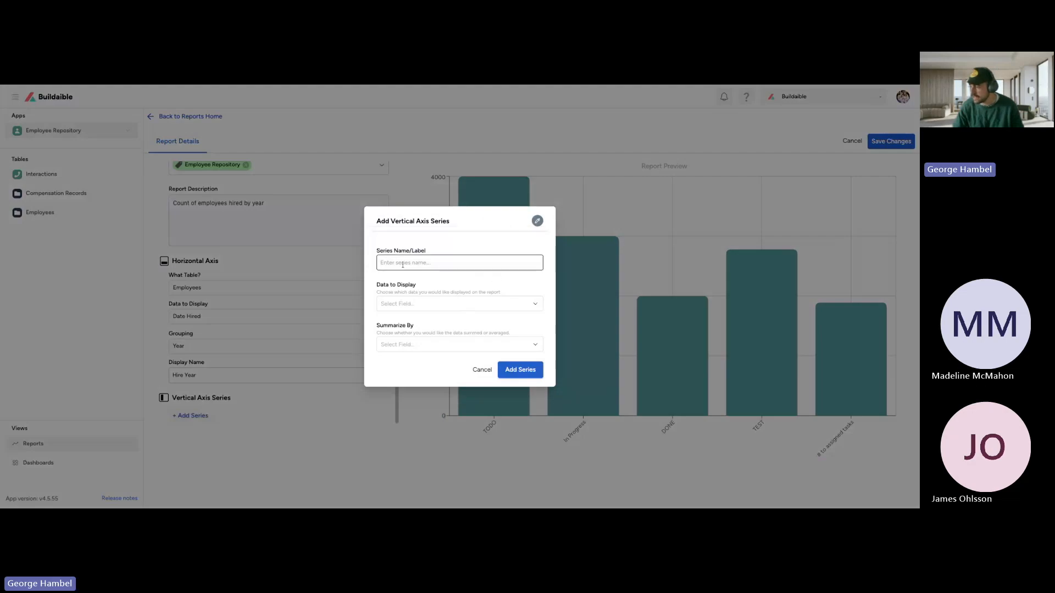
click(406, 304)
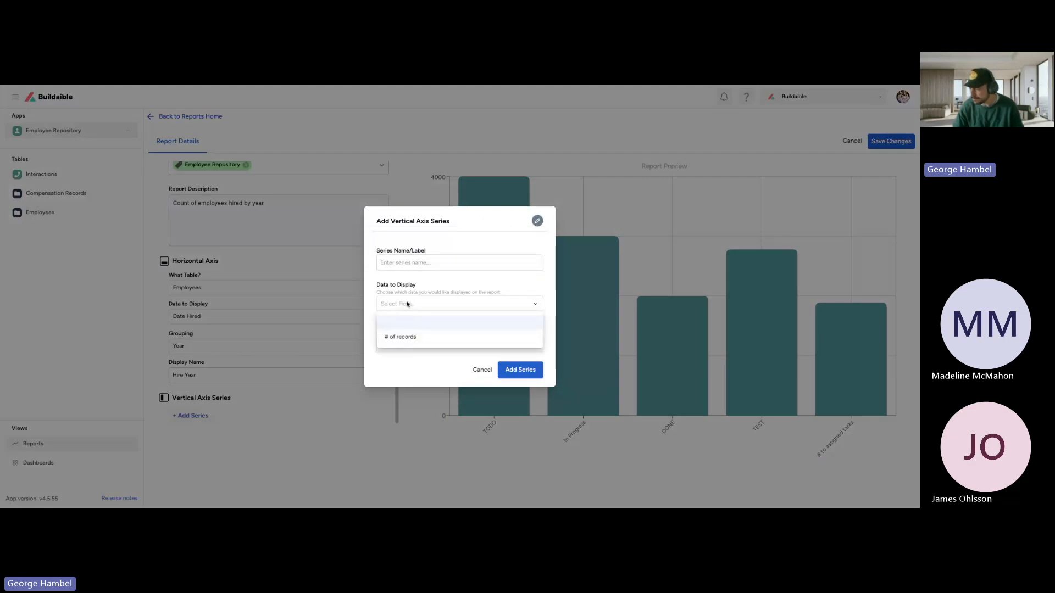
click(406, 338)
Step: Label the vertical axis series "# of records" and add it to the bar chart
click(419, 284)
text(#)
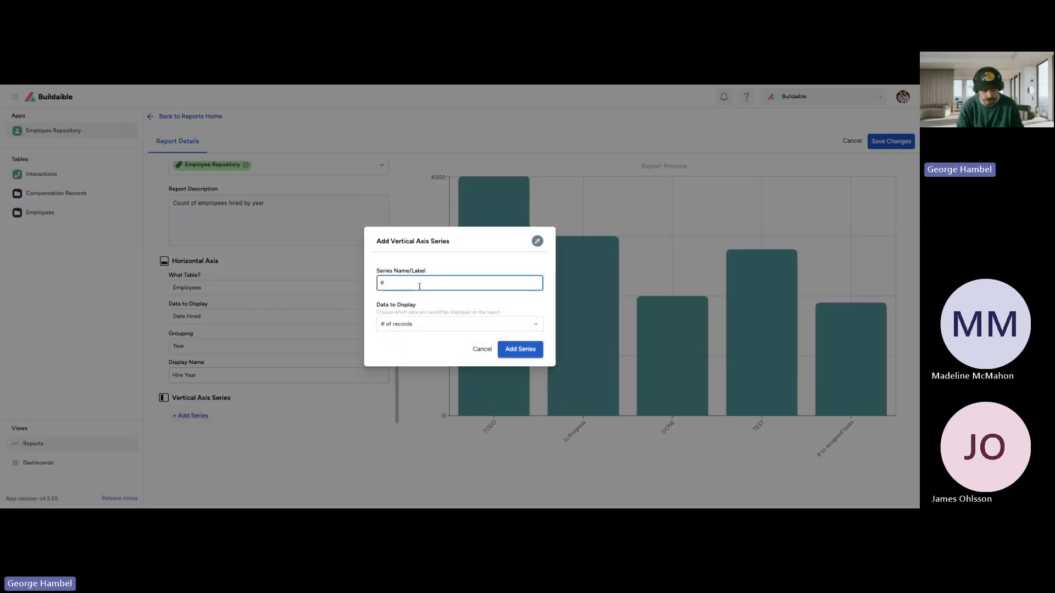
text( of recor)
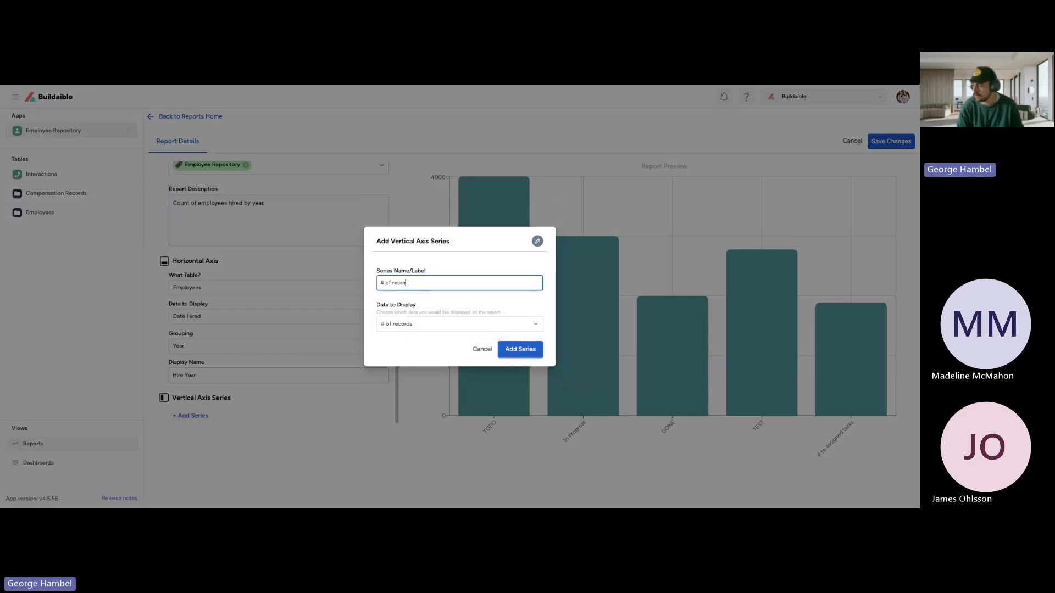
text(ds)
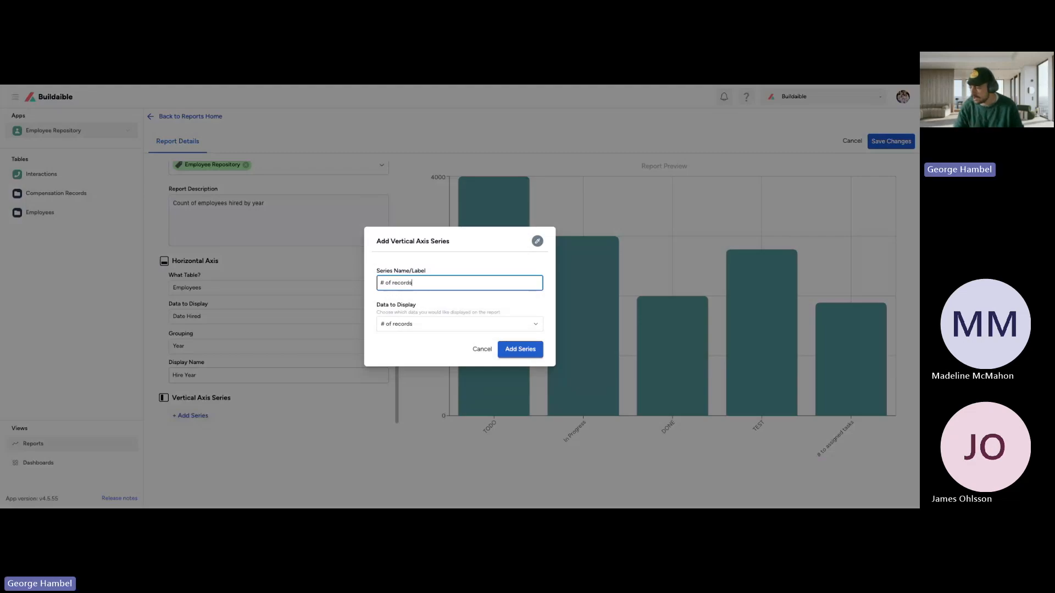
click(527, 354)
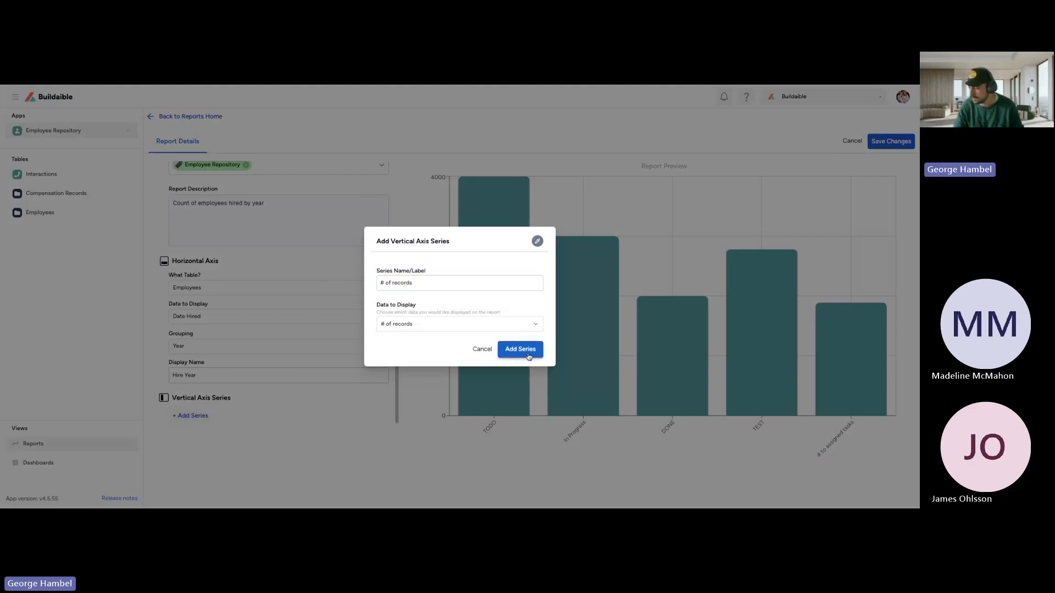
click(527, 355)
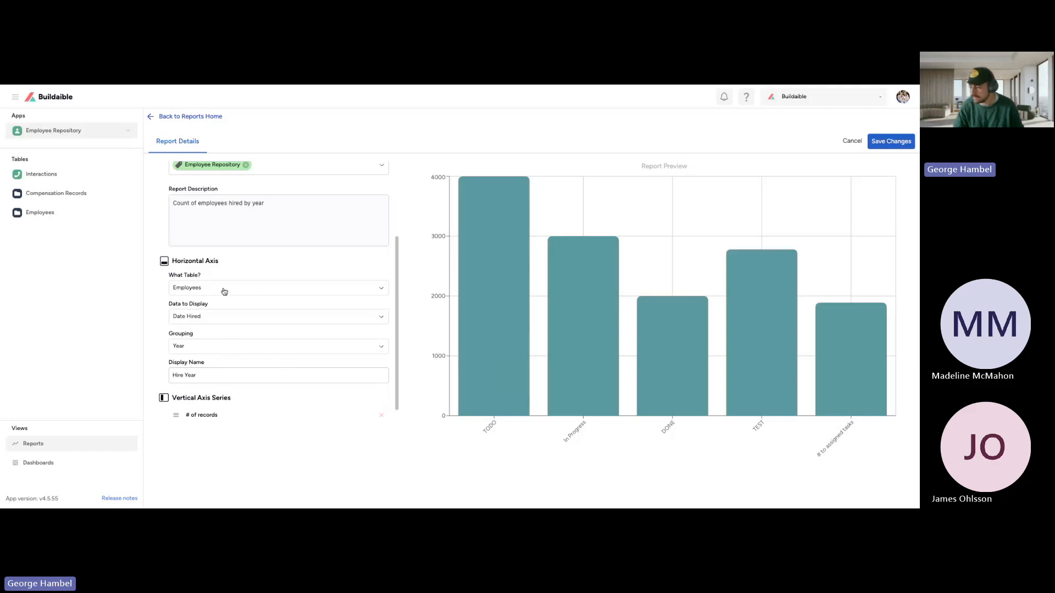
Step: Look over the bar chart's axis settings and save the report
drag(169, 333, 197, 336)
click(507, 438)
mouse_move(168, 304)
mouse_down()
mouse_move(210, 305)
mouse_move(168, 304)
mouse_up()
click(210, 305)
click(164, 310)
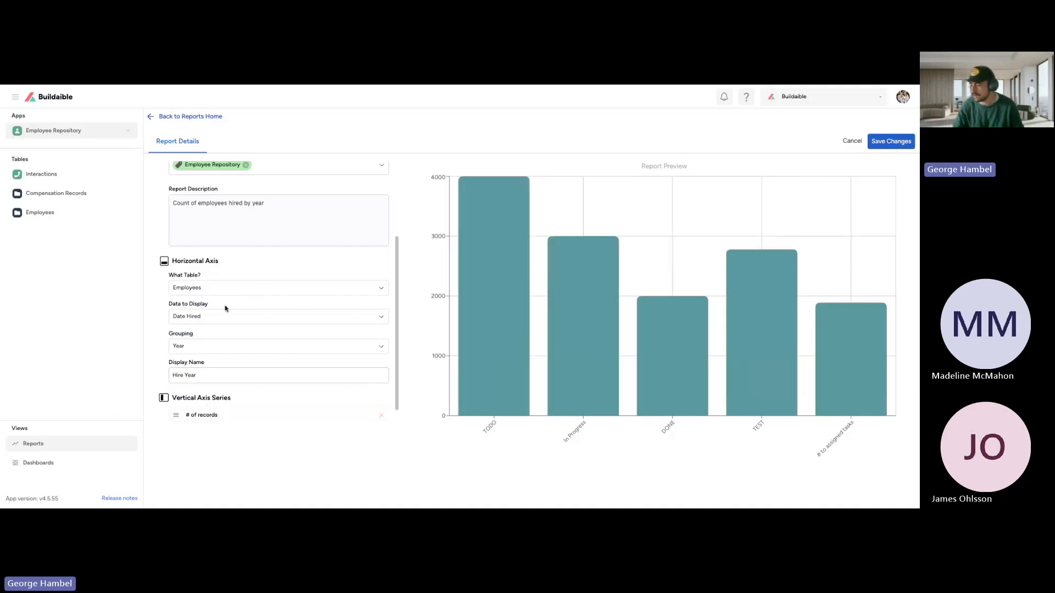
scroll(233, 217, up, 3)
scroll(256, 228, down, 3)
scroll(230, 307, up, 3)
click(890, 141)
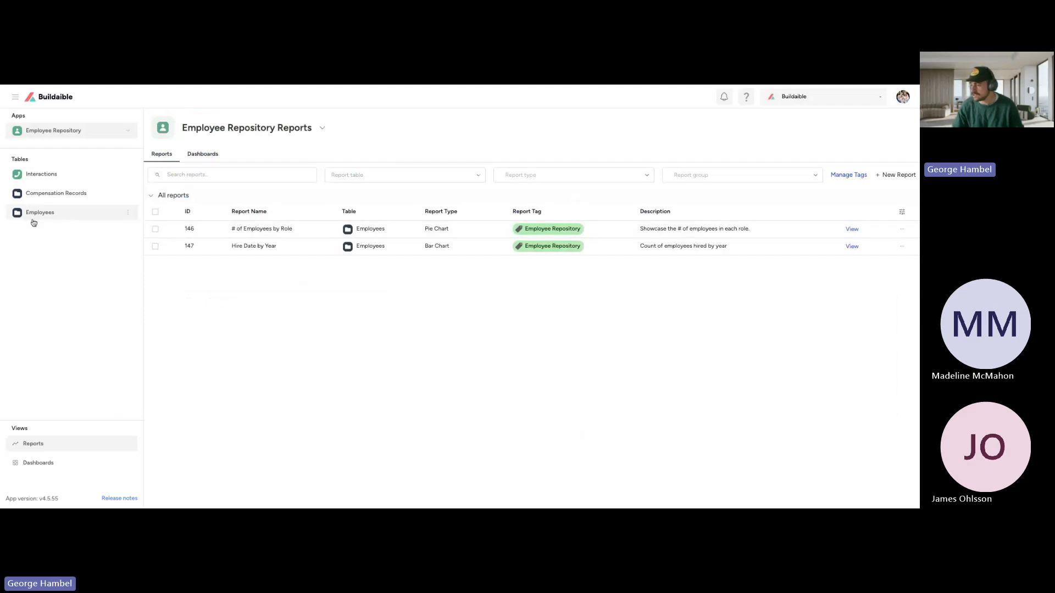
Step: View the Hire Date by Year bar chart, examine its hire years, and close it
drag(231, 246, 278, 245)
click(288, 306)
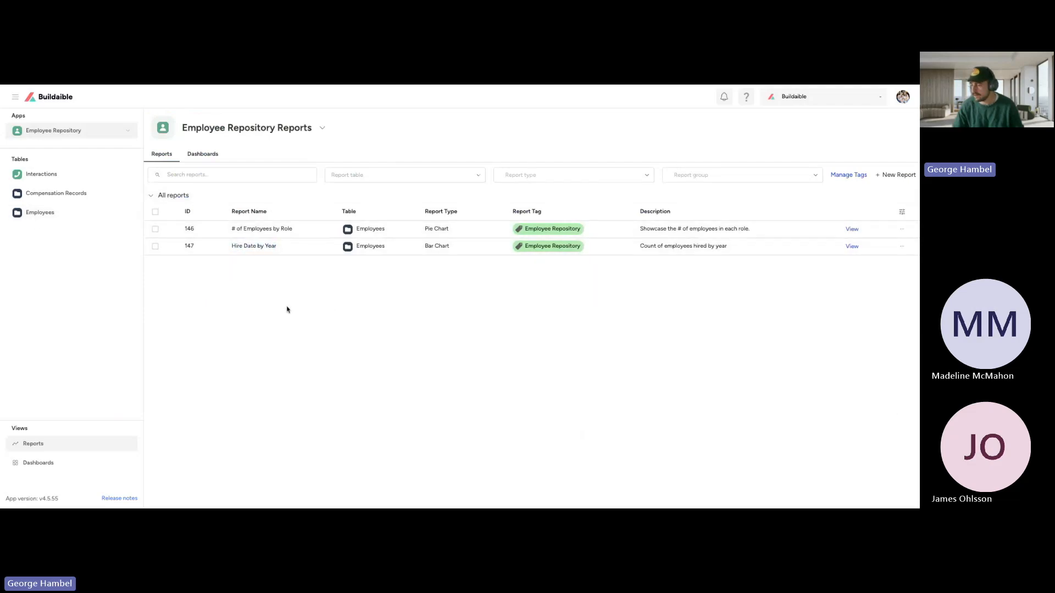
click(852, 246)
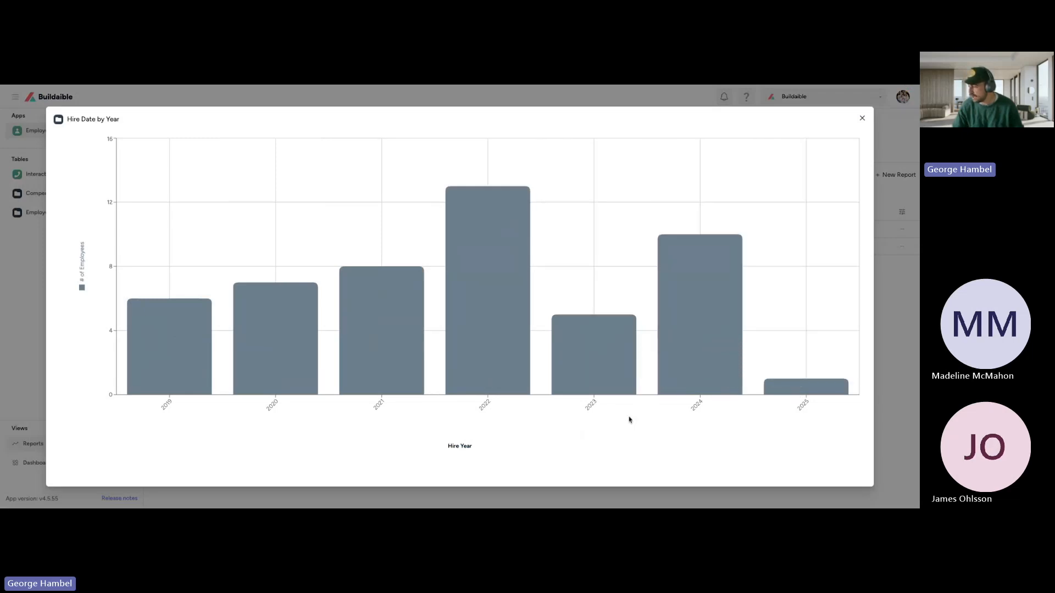
double_click(595, 402)
click(490, 407)
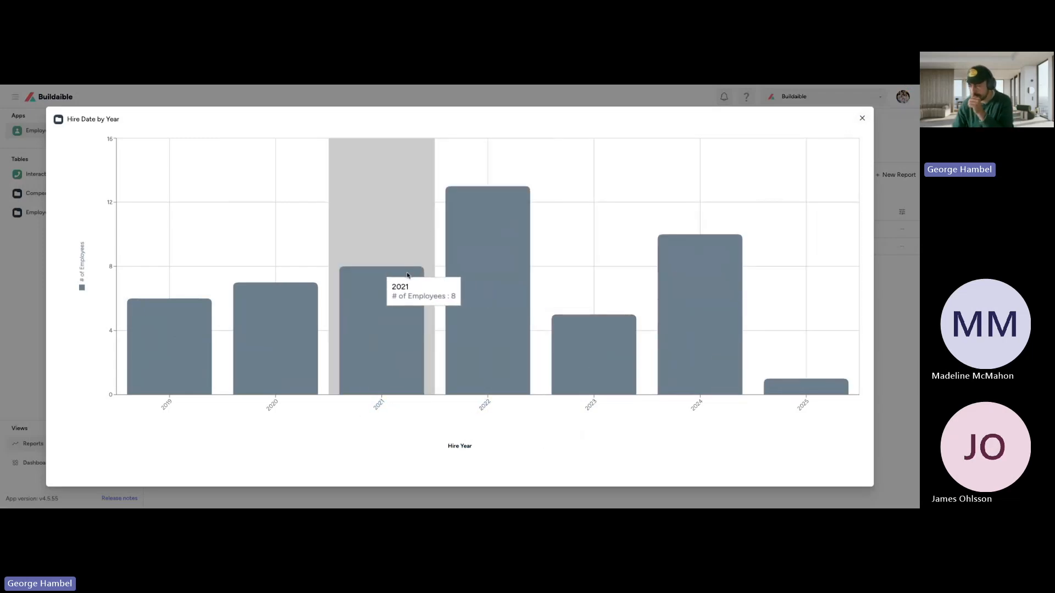
click(861, 120)
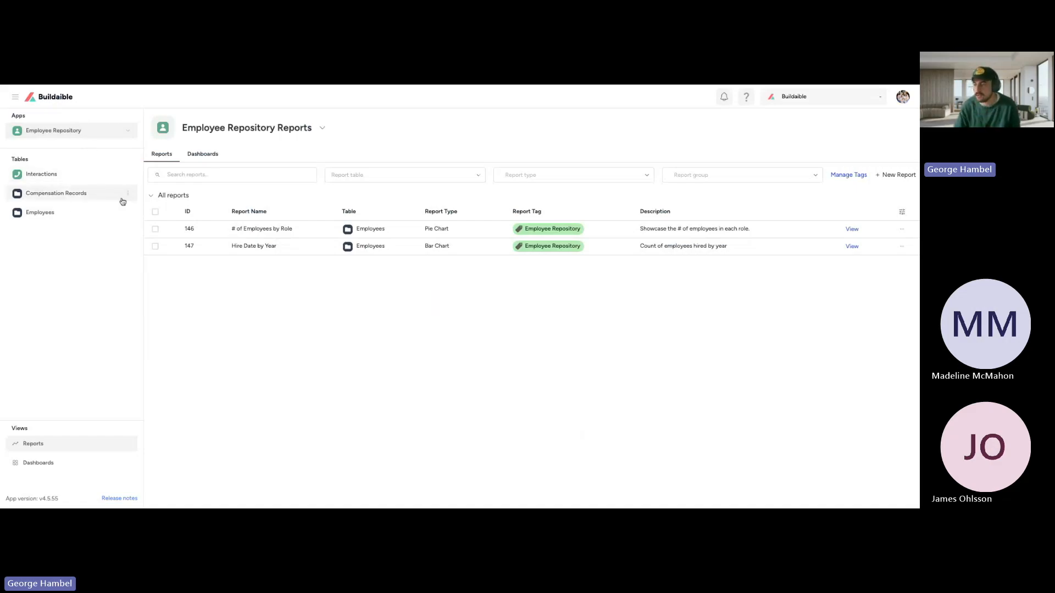
Step: Create a new Table Report and remove the blank report tag
click(896, 176)
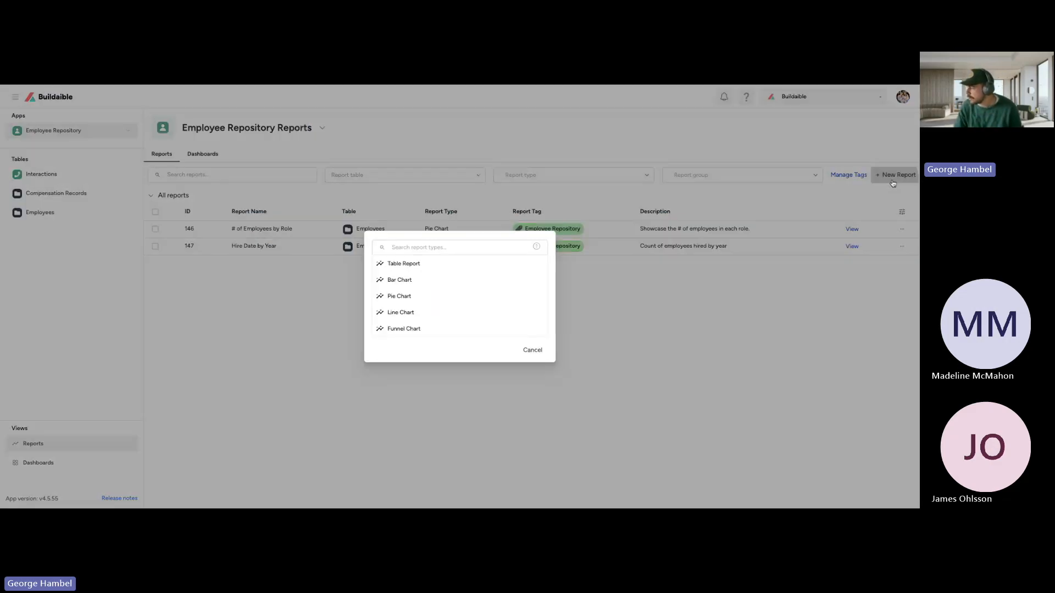
click(426, 266)
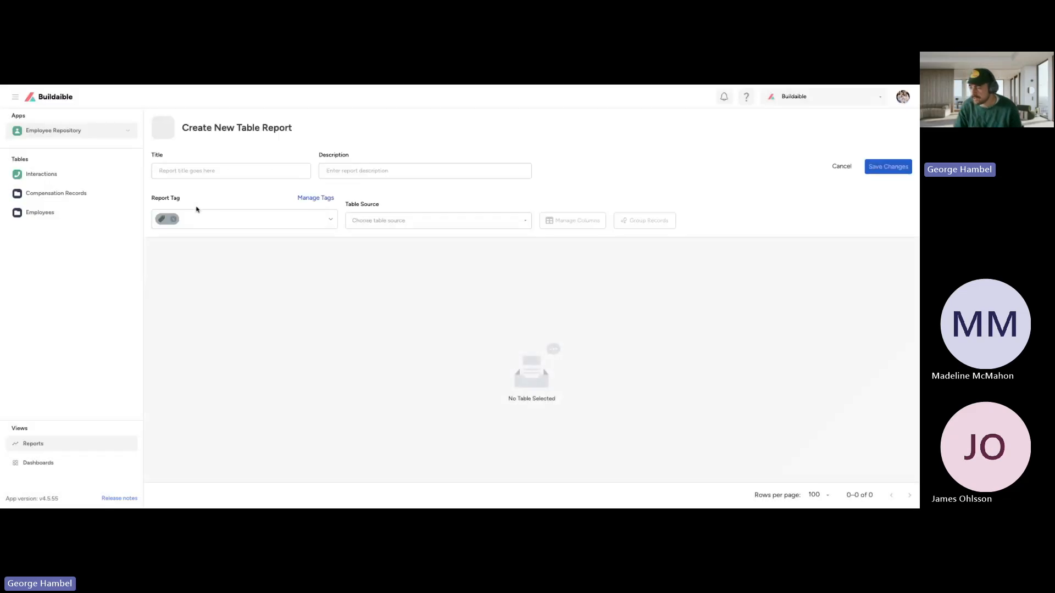
click(177, 220)
click(176, 220)
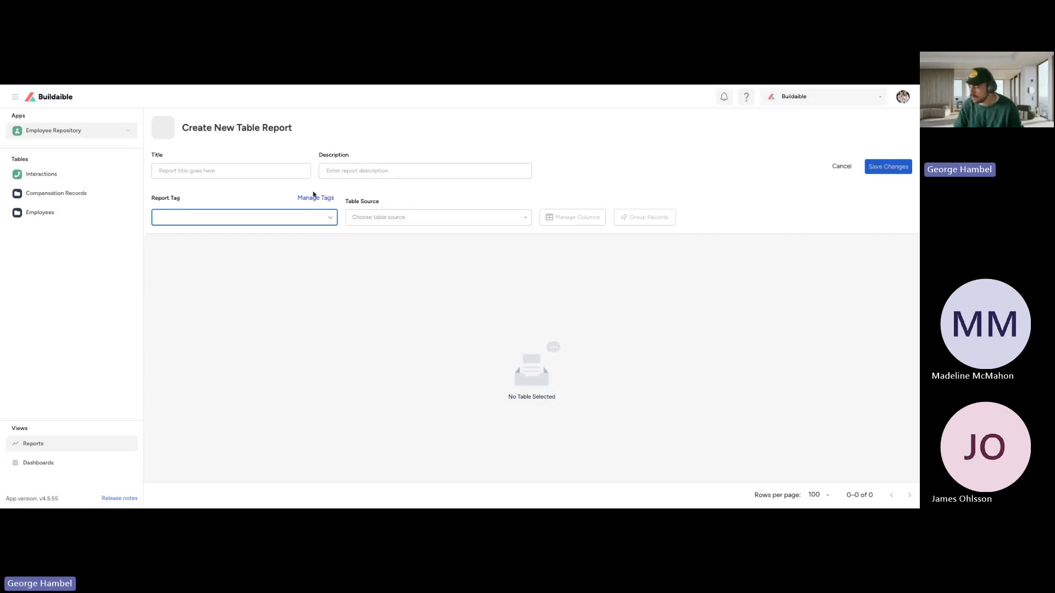
Step: Title the table report "Employee Contact List" and enter "Basic contact details for my employees" as its description
click(203, 163)
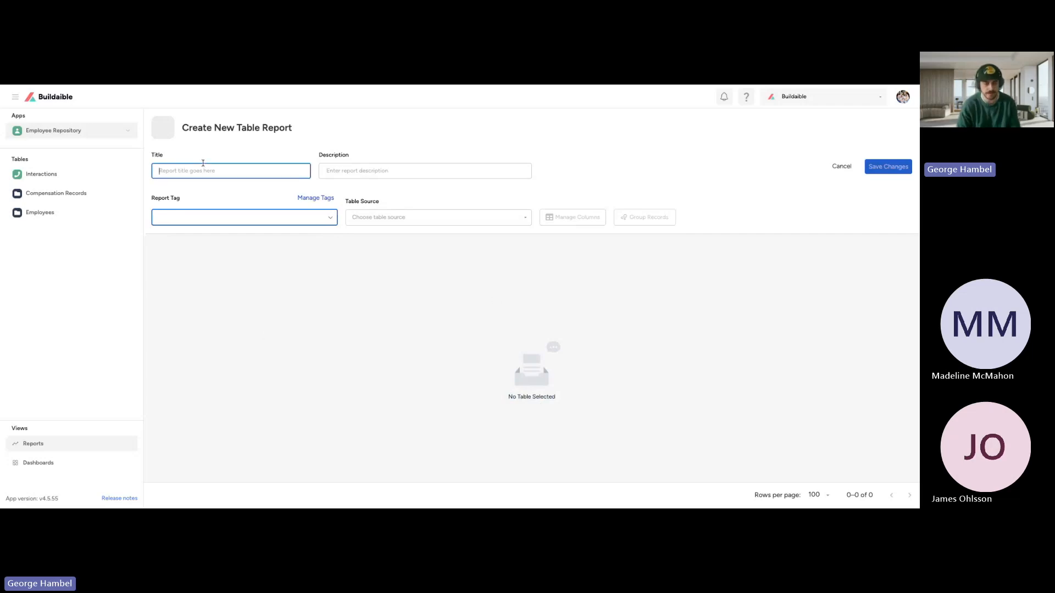
text(Employee Contact List)
click(436, 167)
text(Basic contact details)
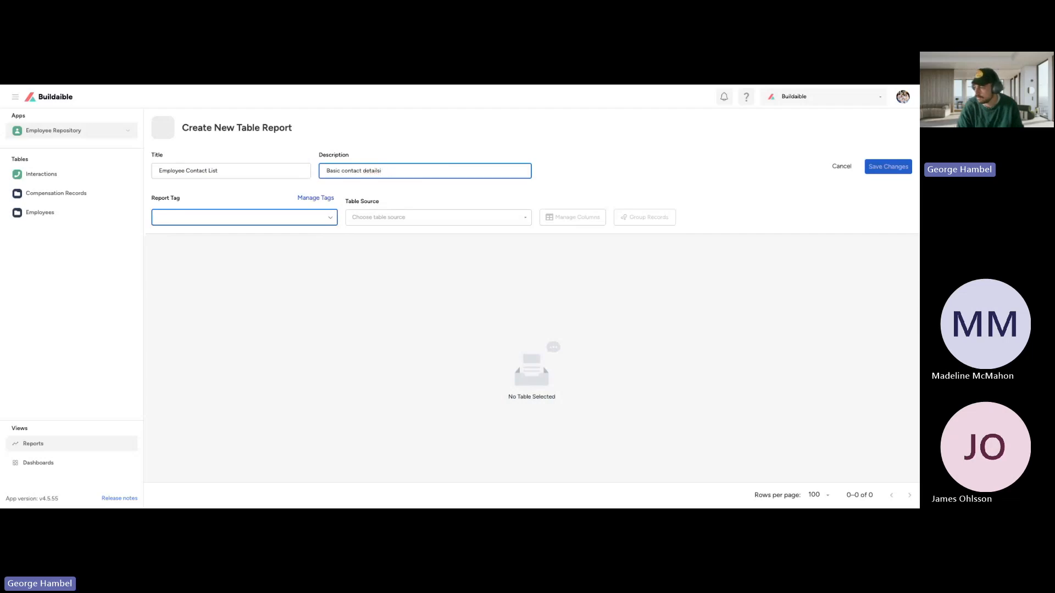
text( for my employees)
Step: Tag the table report with Employee Repository and choose Employees as its table source
click(236, 219)
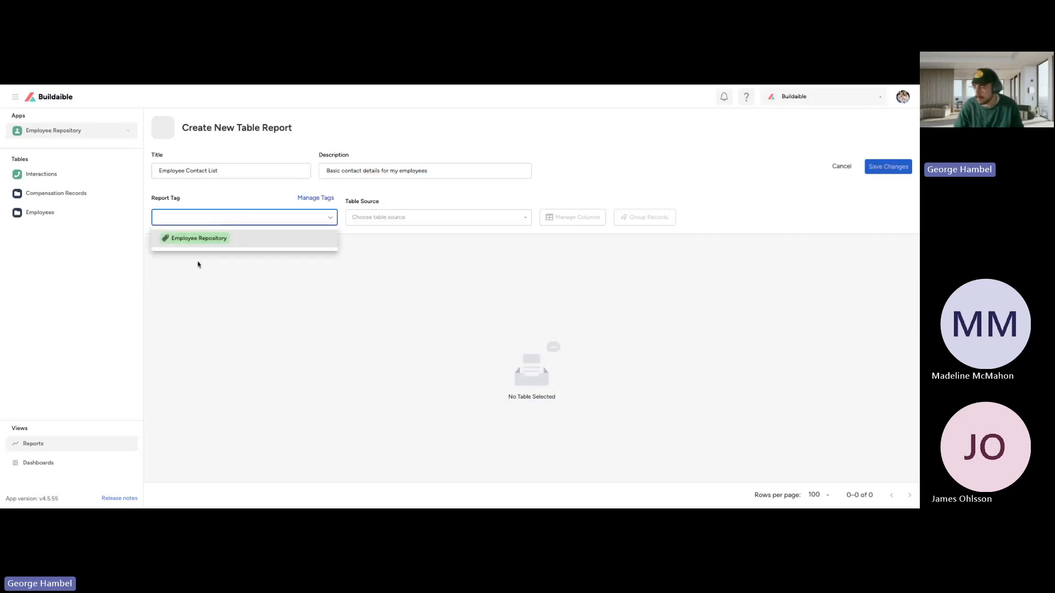
click(201, 239)
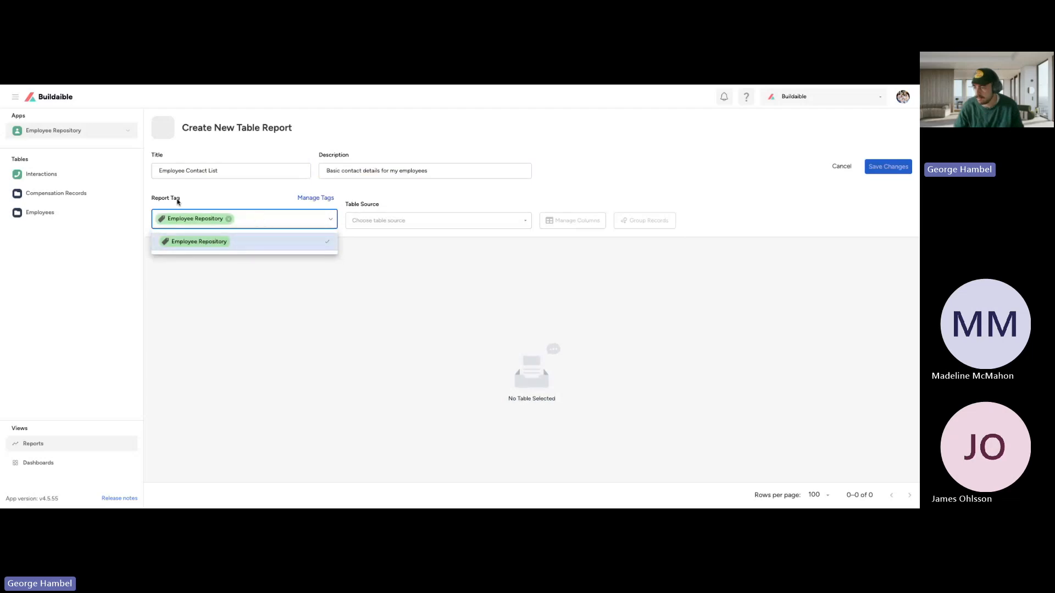
click(199, 202)
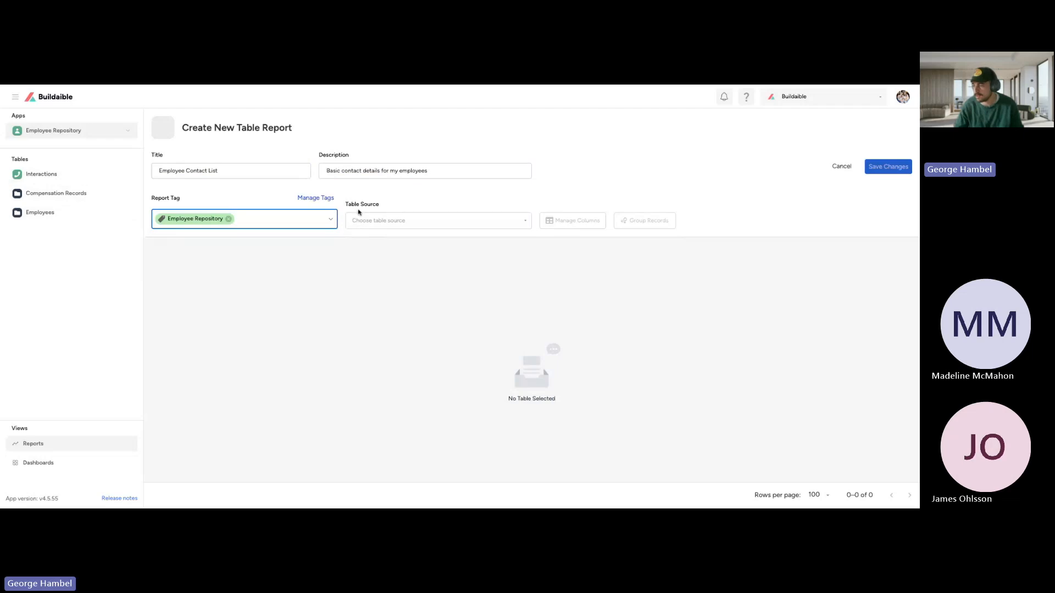
click(386, 220)
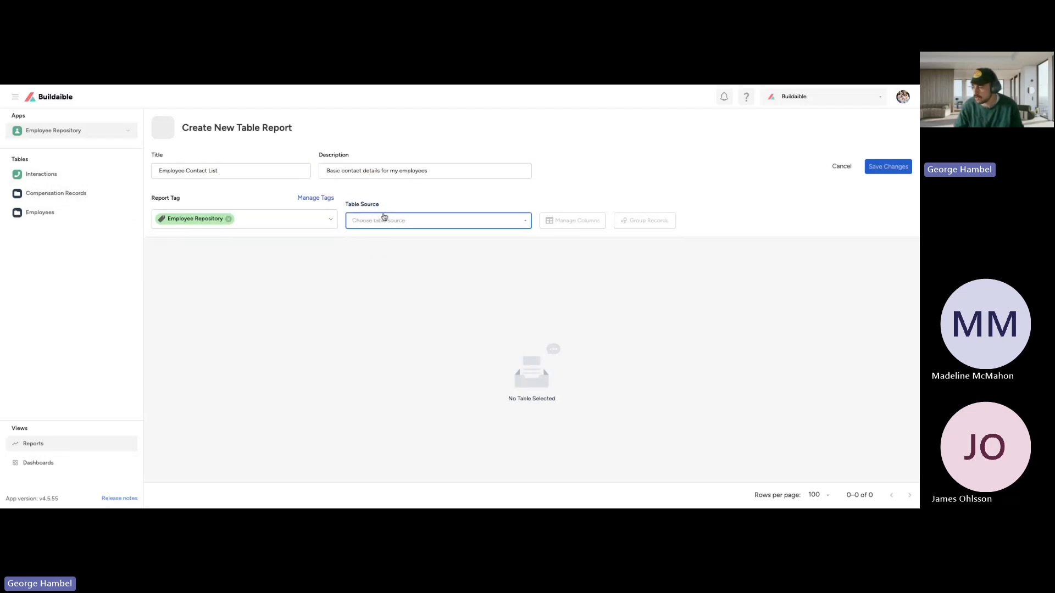
click(385, 255)
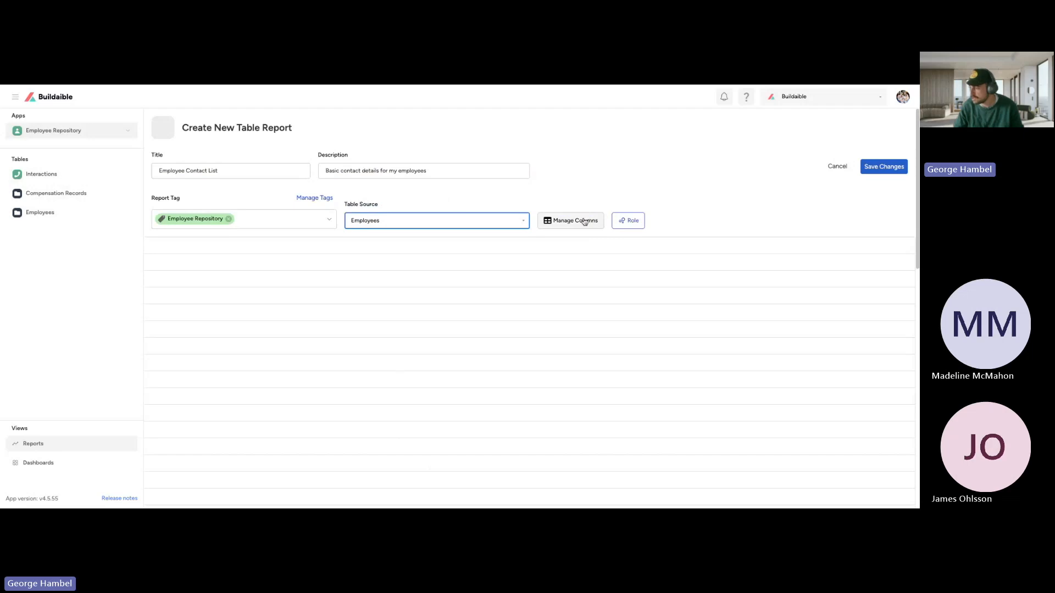
Step: Show the Employee Name, Home Address, Cell Phone and Email columns in the table report
click(628, 220)
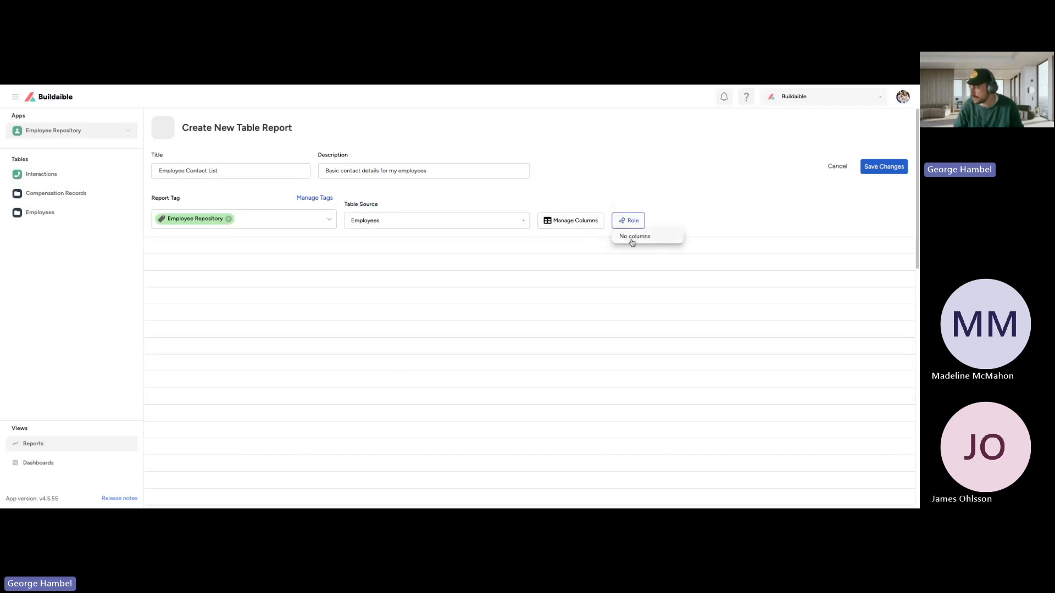
click(640, 206)
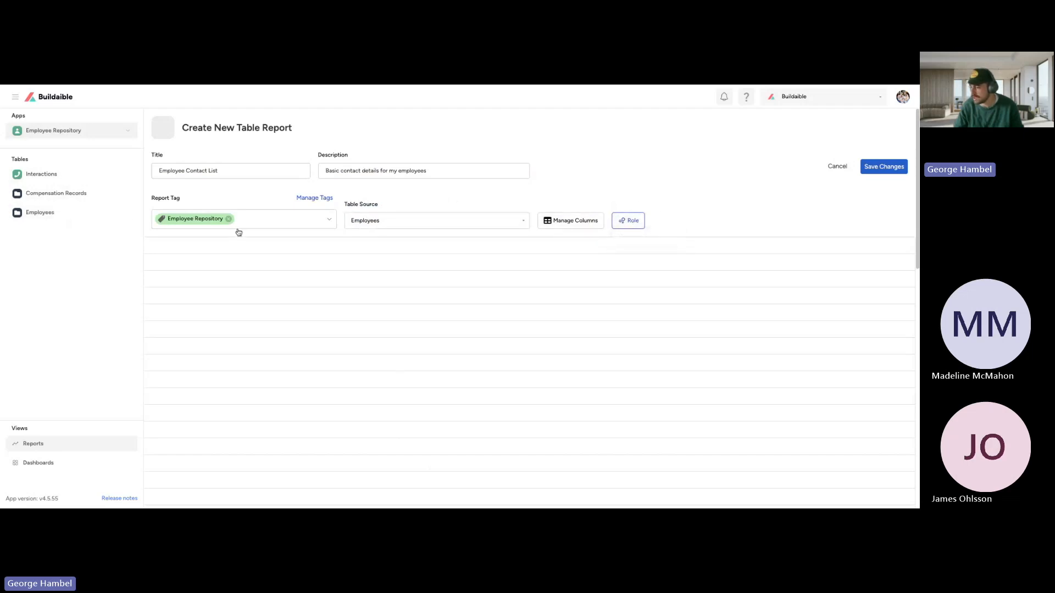
click(554, 228)
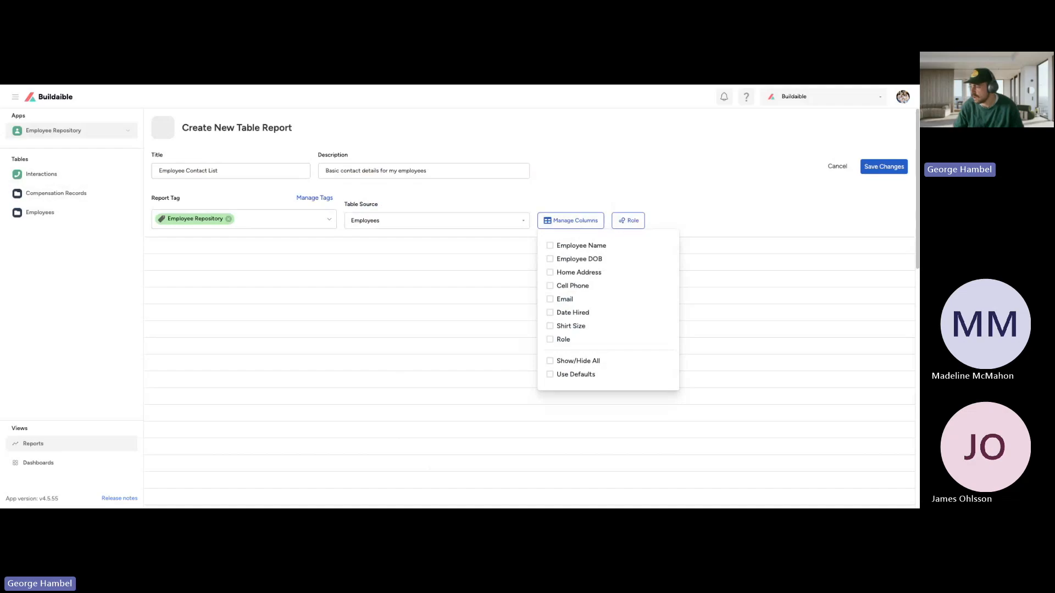
click(549, 246)
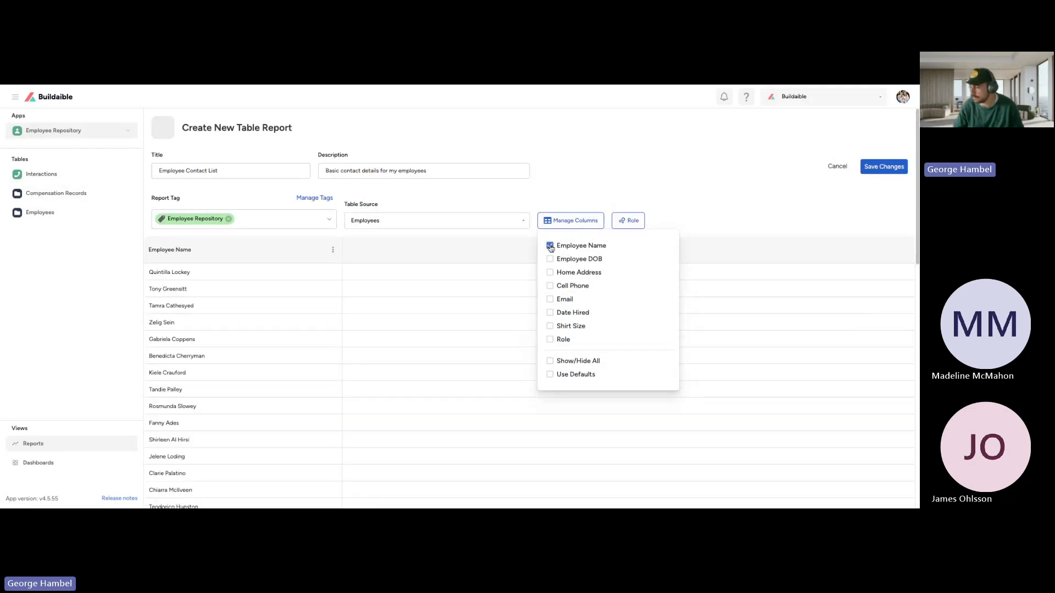
click(551, 286)
click(551, 300)
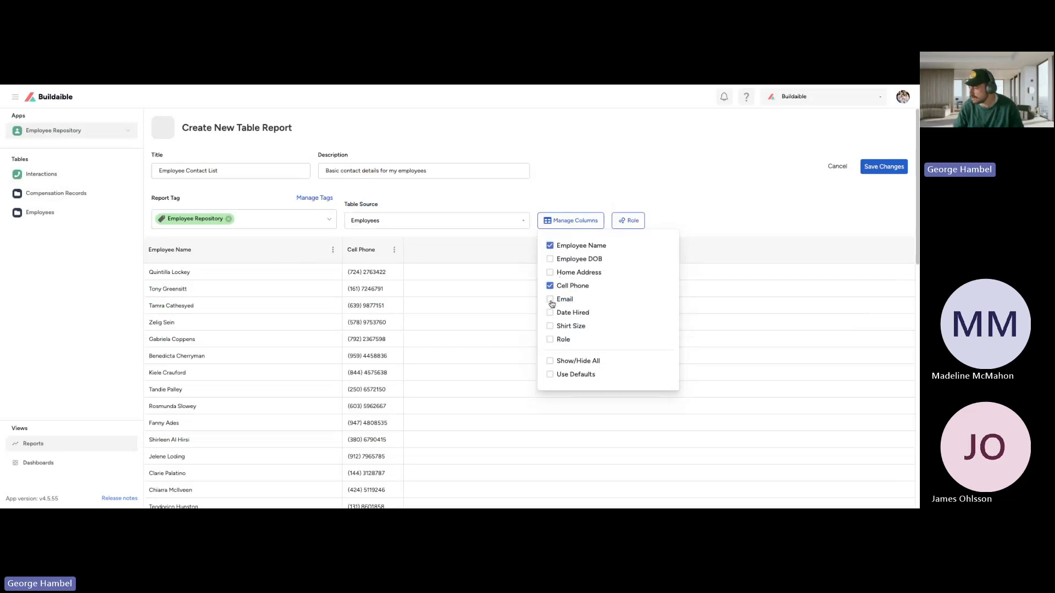
click(554, 273)
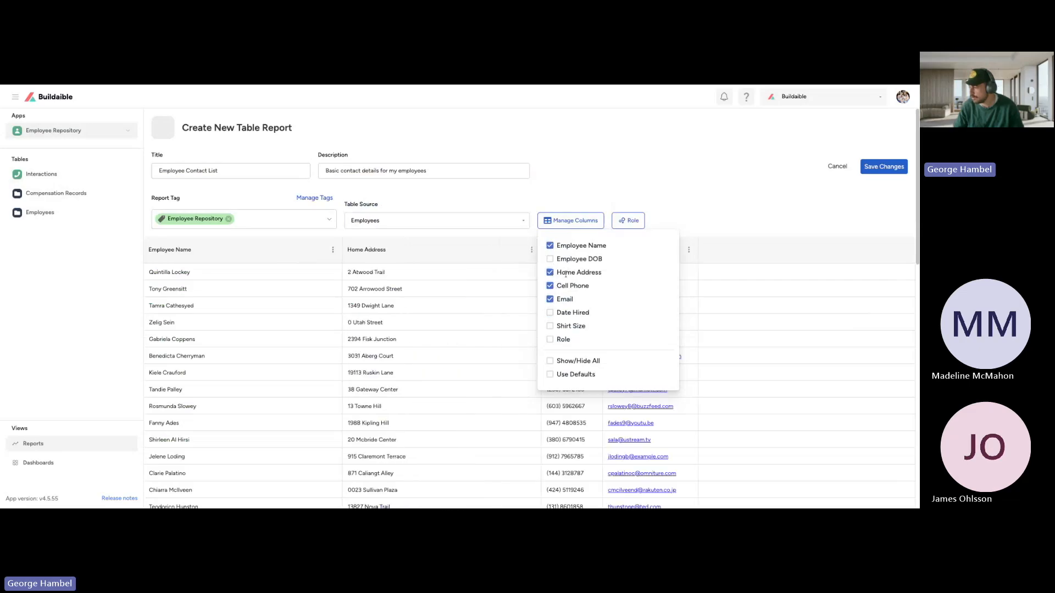
click(679, 190)
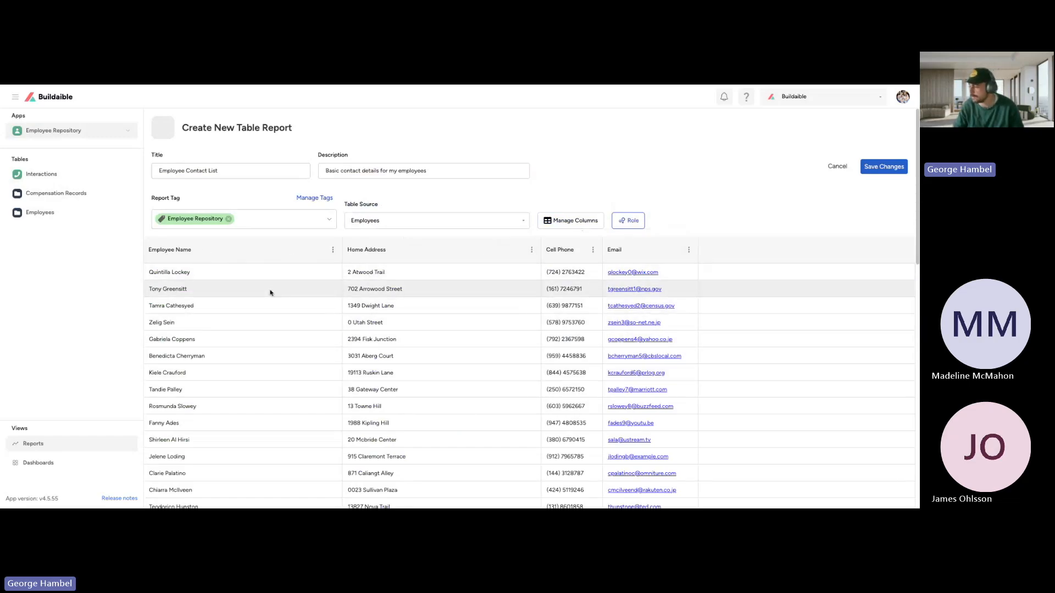
Step: Check the rows of the Employee Contact List preview and save the table report
scroll(271, 292, down, 10)
scroll(268, 293, up, 5)
scroll(269, 293, up, 5)
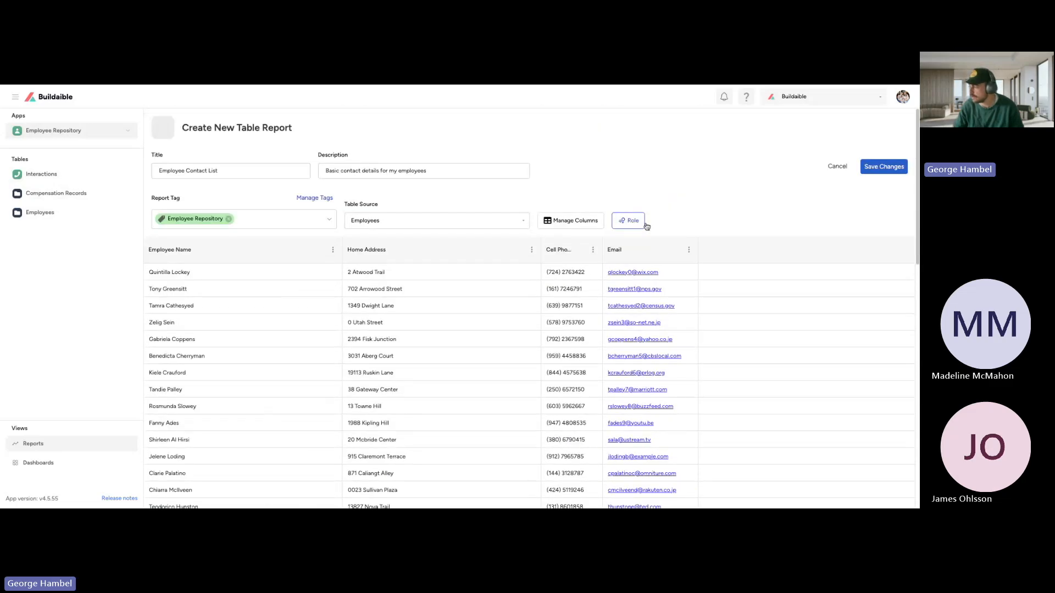
click(881, 171)
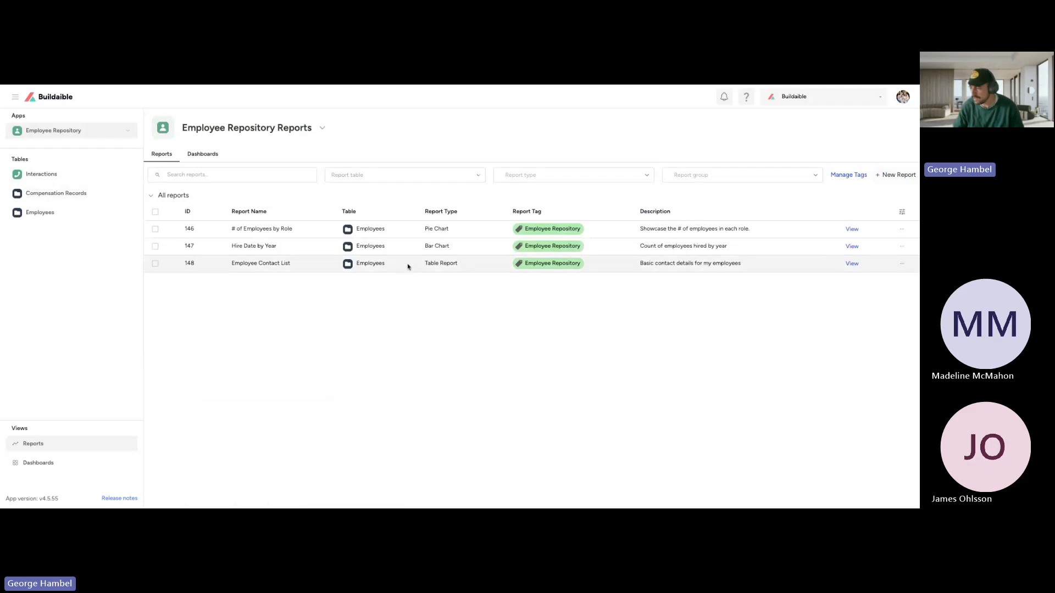
Step: View the saved Employee Contact List report, look through its records to the end, and close it
click(853, 264)
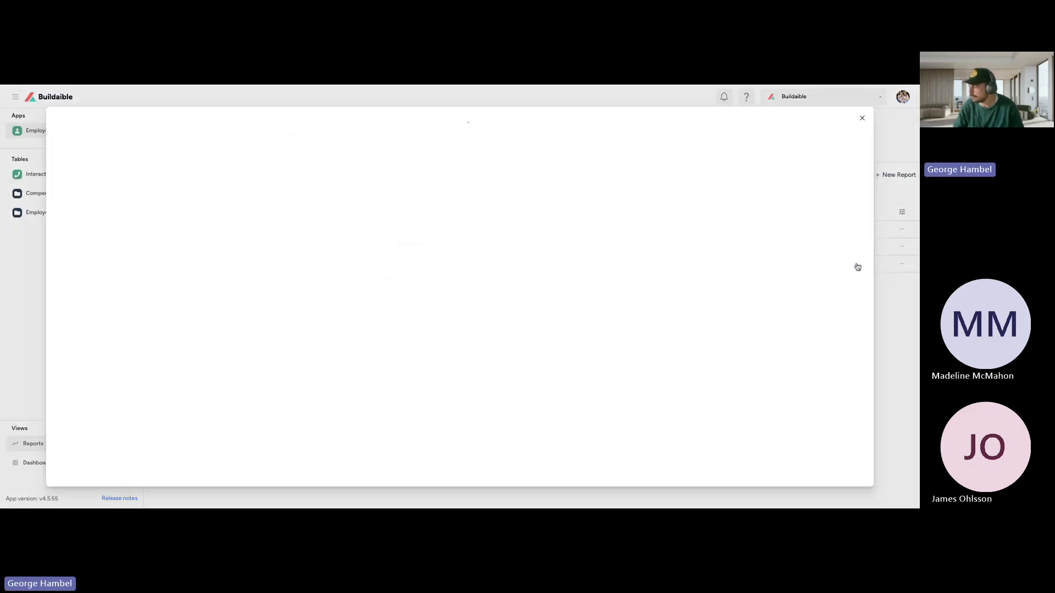
scroll(350, 269, down, 5)
scroll(350, 268, down, 5)
scroll(350, 269, up, 15)
scroll(350, 269, down, 15)
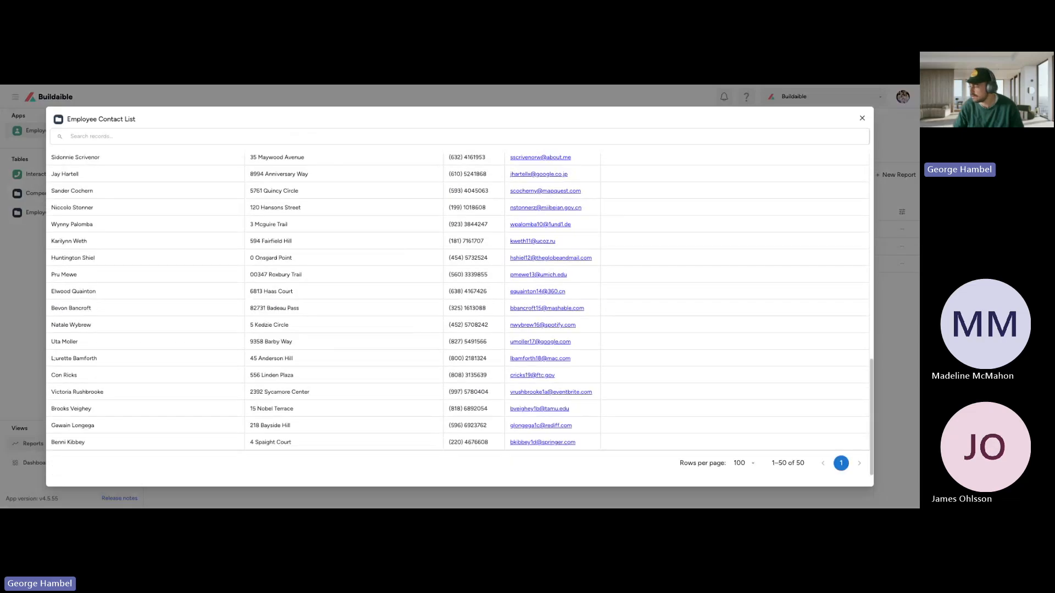
scroll(796, 464, up, 15)
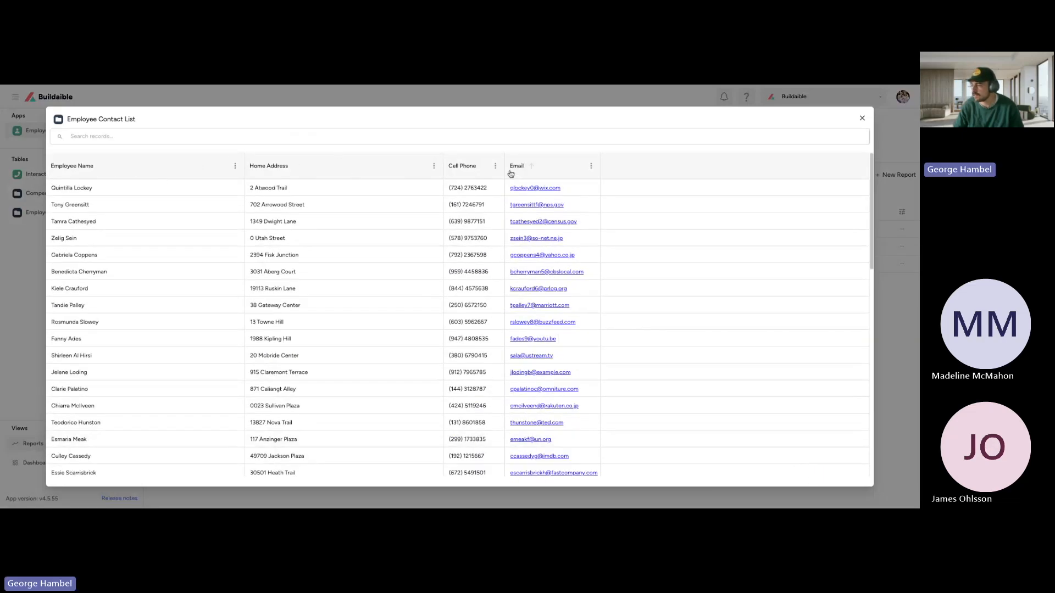
click(862, 120)
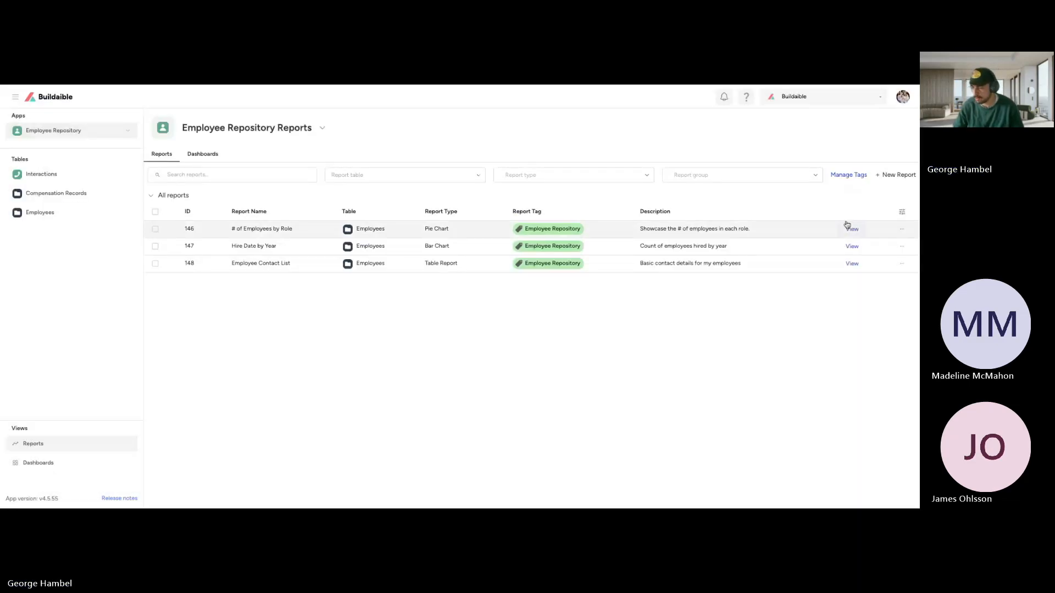
Step: Look at the welcome content on the Employee Repository home page and return to the app's reports list
click(88, 131)
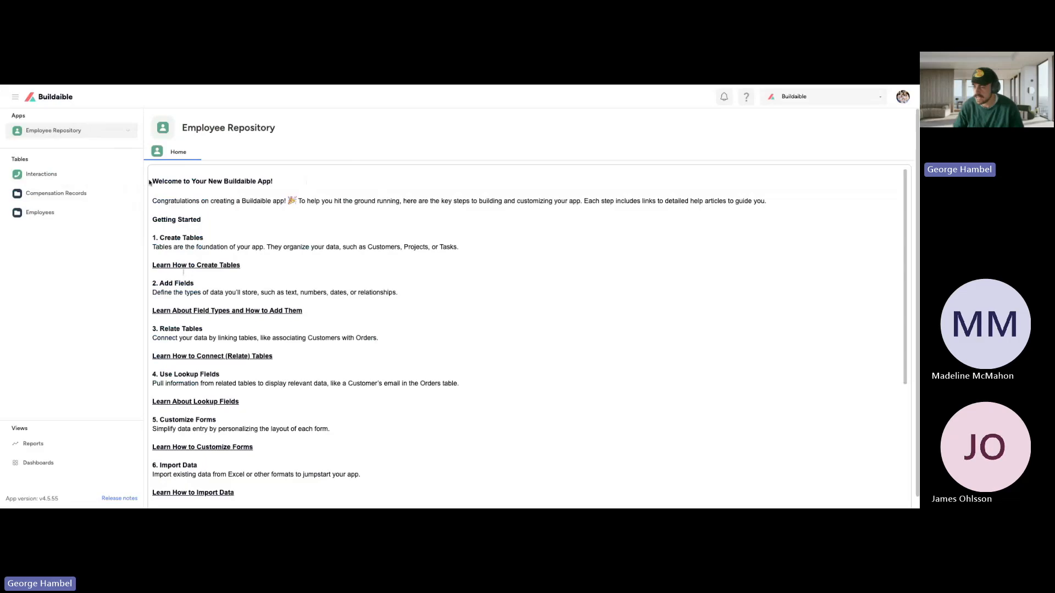
drag(150, 182, 368, 328)
click(33, 443)
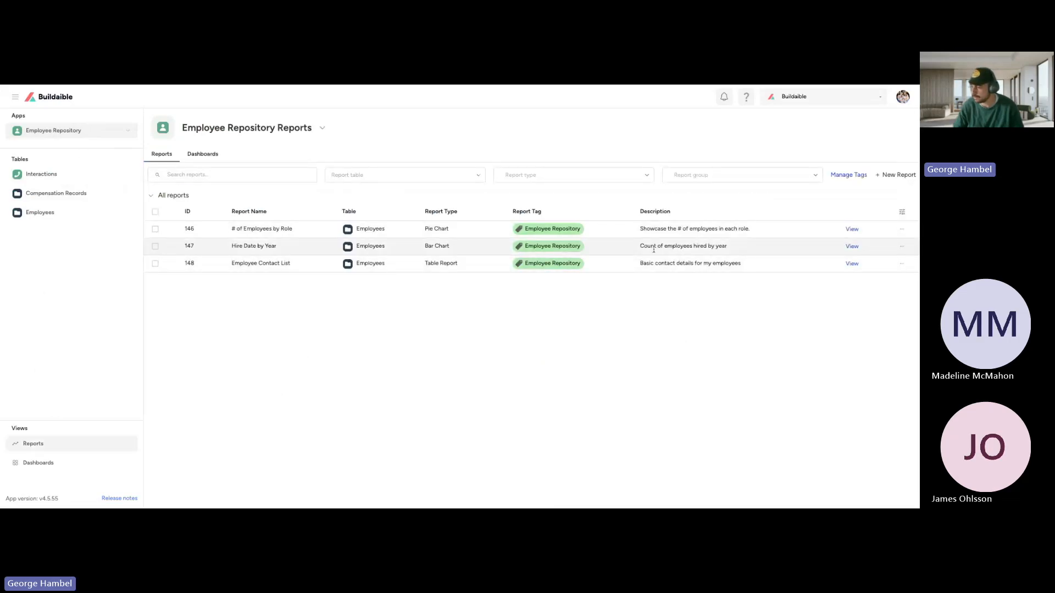
Step: Create a new dashboard for Employee Repository and name it "Home Page"
click(192, 155)
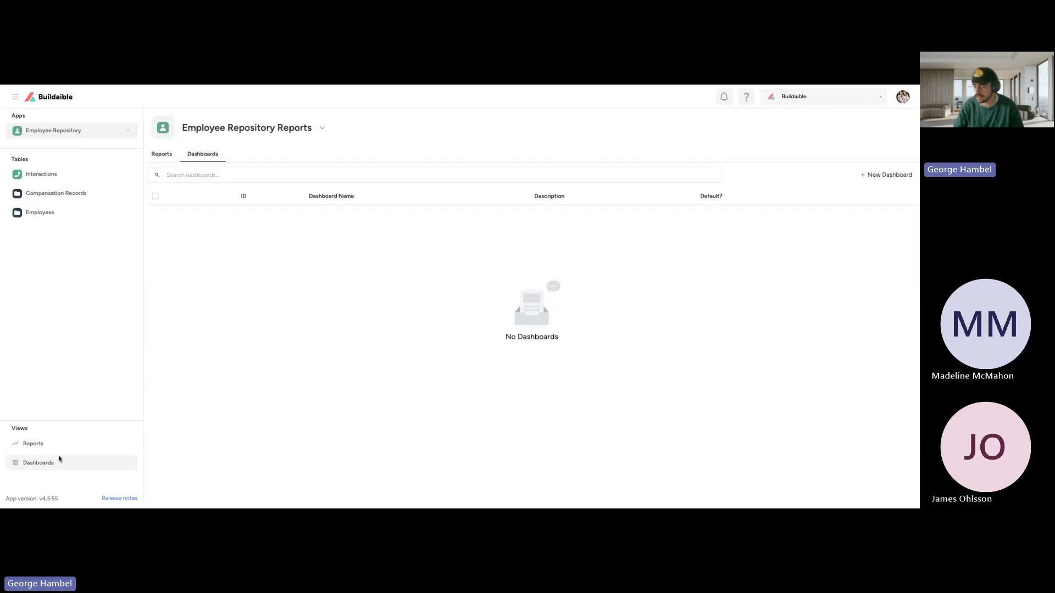
click(874, 175)
click(224, 158)
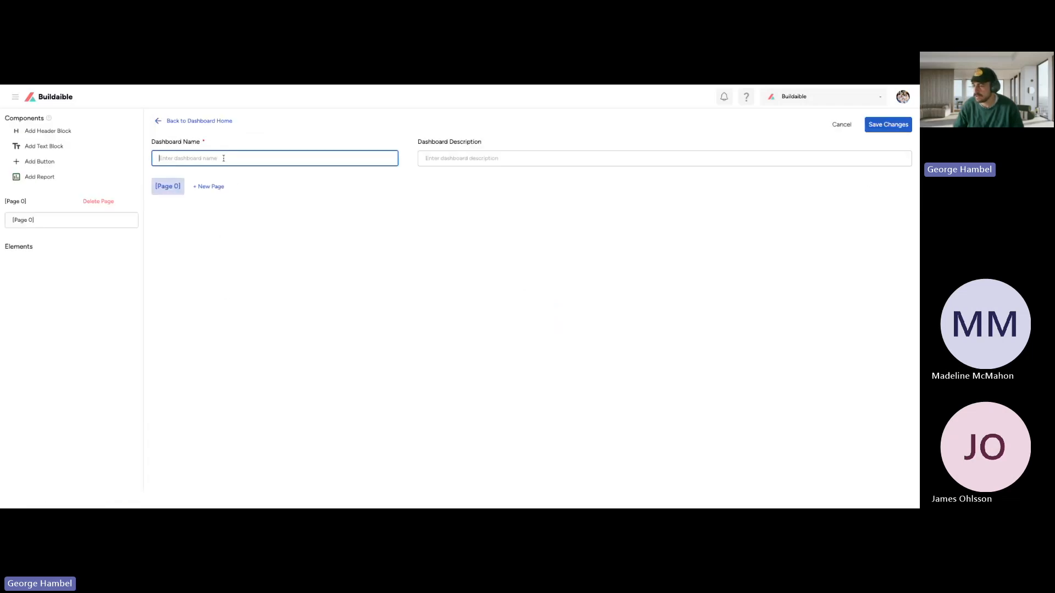
text(Home Page)
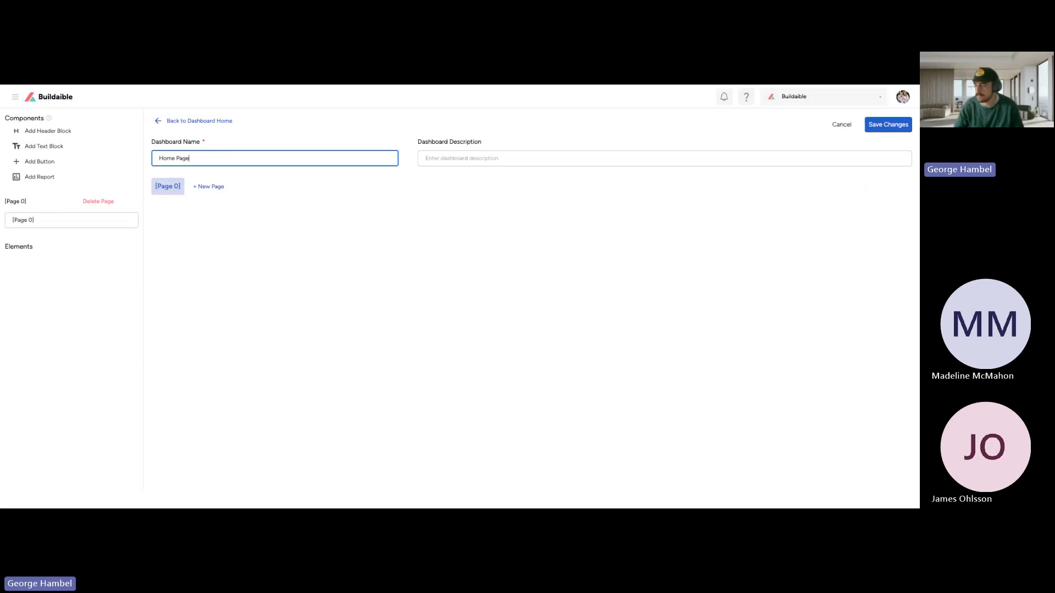
click(271, 231)
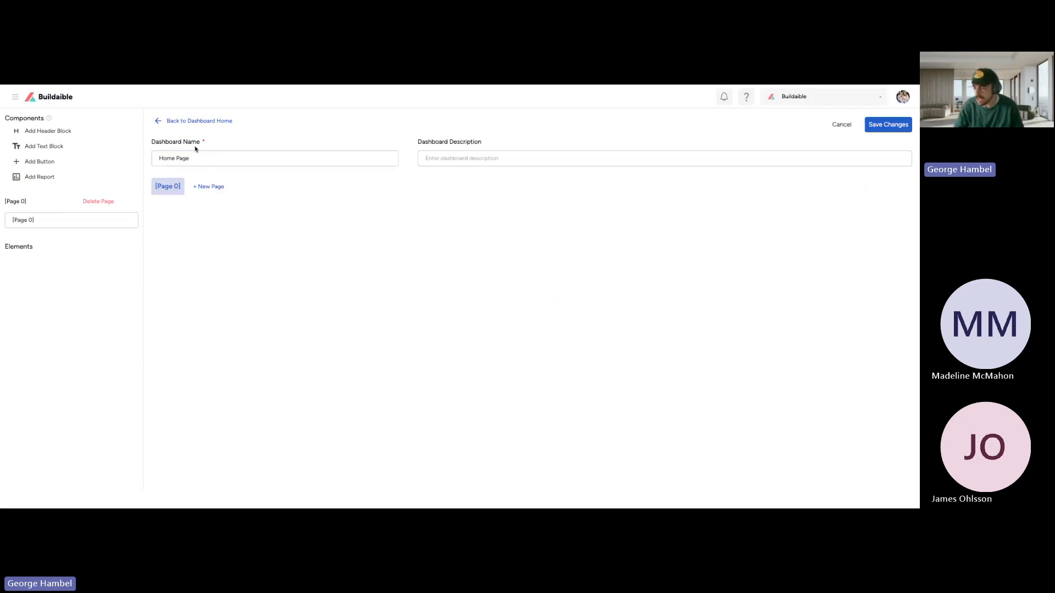
Step: Enter "Basic dashboard for employee repository" as the dashboard description
click(526, 161)
text(Ba)
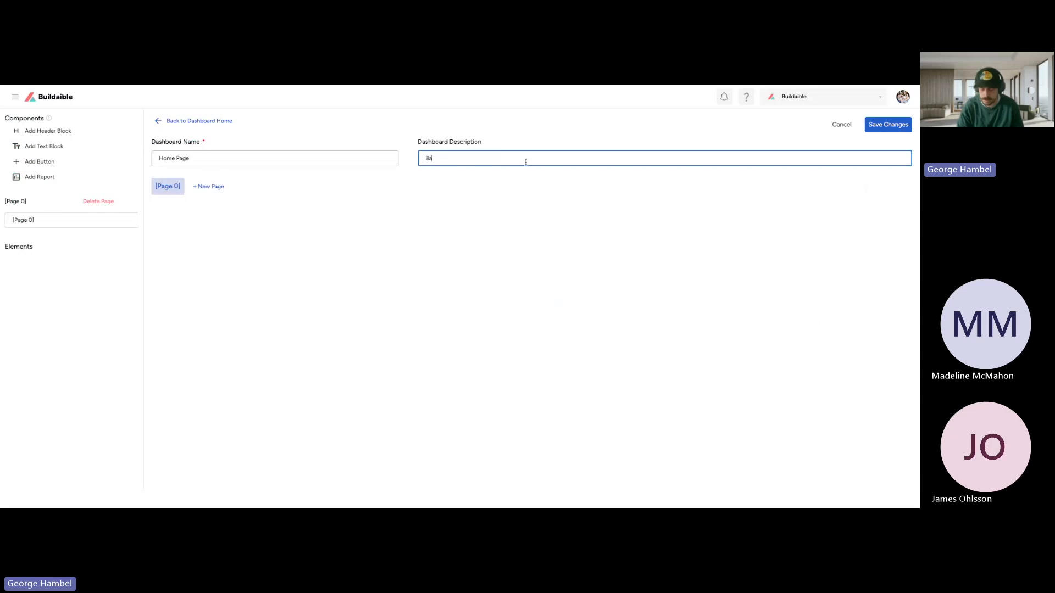
text(sic dashba)
text(ard for )
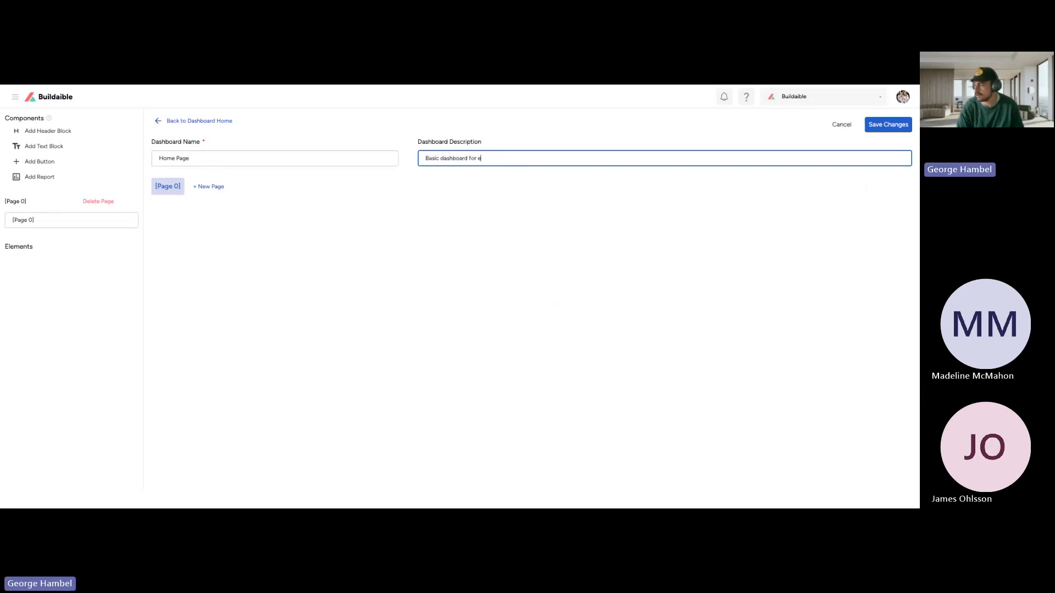
text(employee)
key(BackSpace)
click(161, 192)
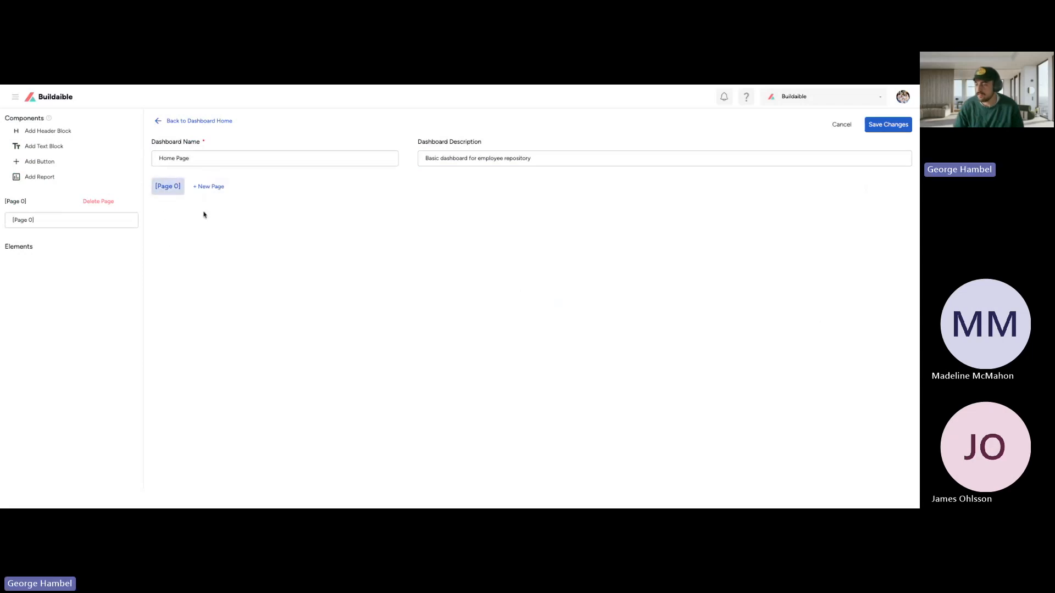
Step: Add a second page to the dashboard and delete that extra page again
click(58, 219)
key(ctrl+a)
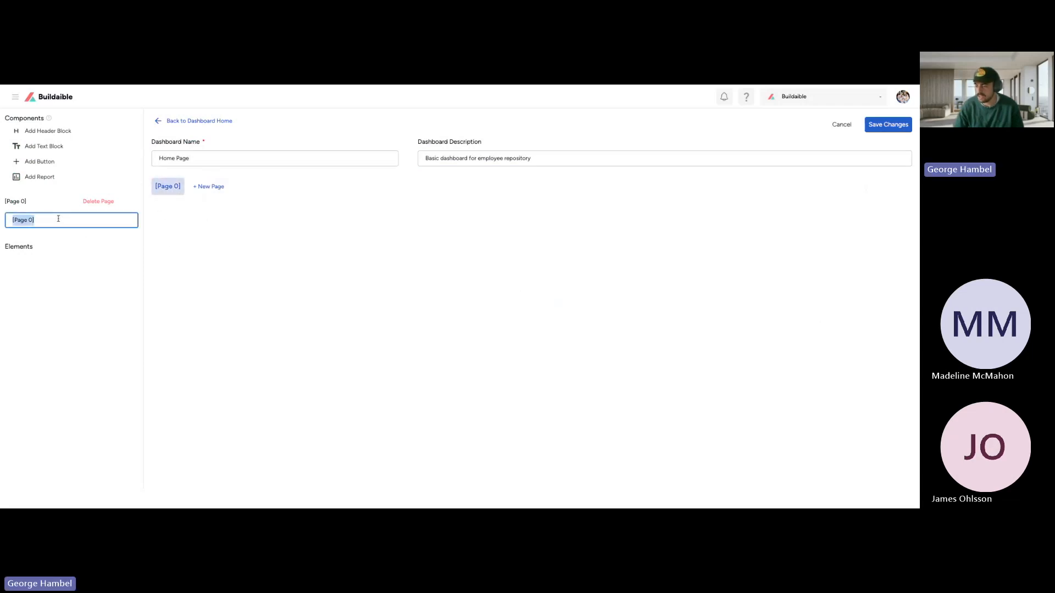
click(202, 190)
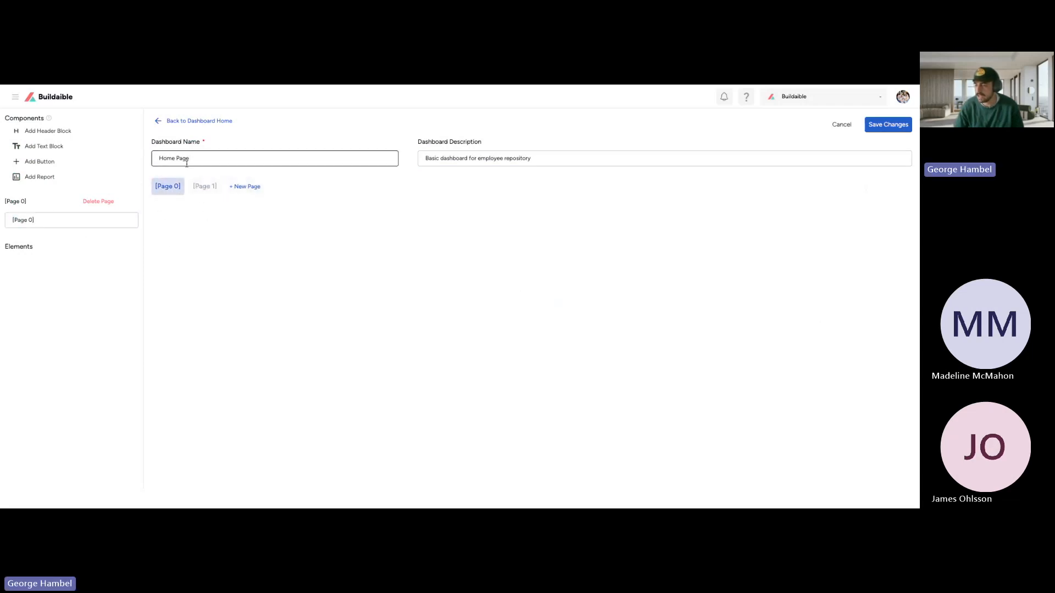
click(207, 188)
click(105, 201)
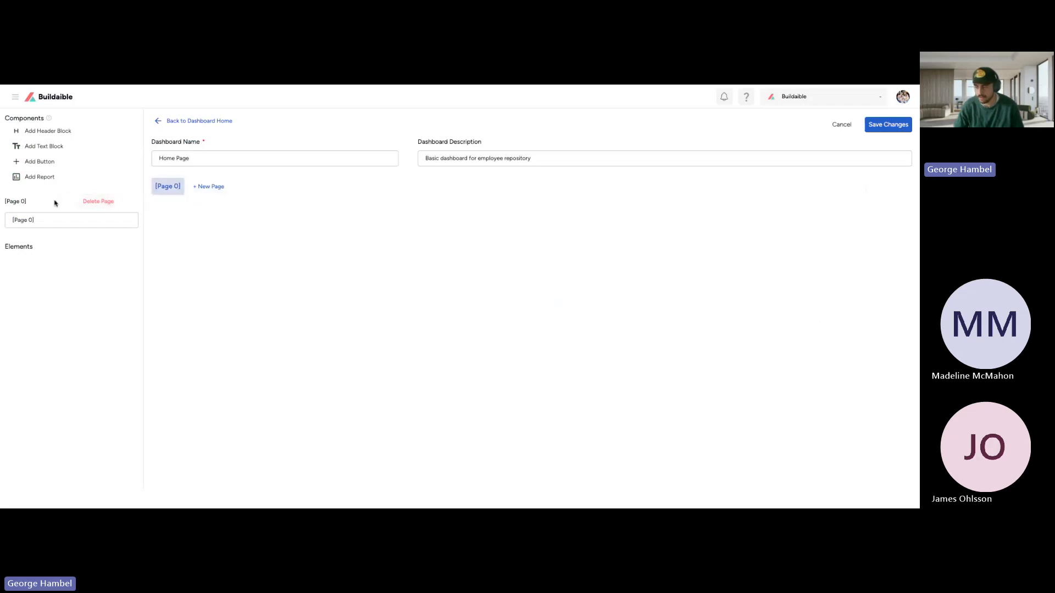
Step: Rename the dashboard's only page to "Employee Details"
click(71, 220)
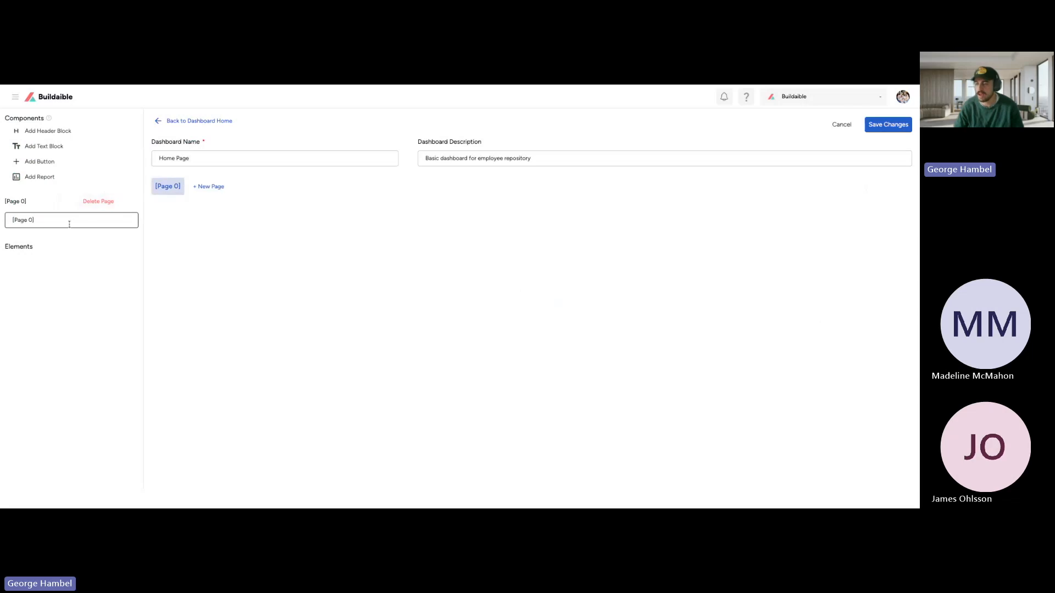
key(ctrl+a)
text(Emp)
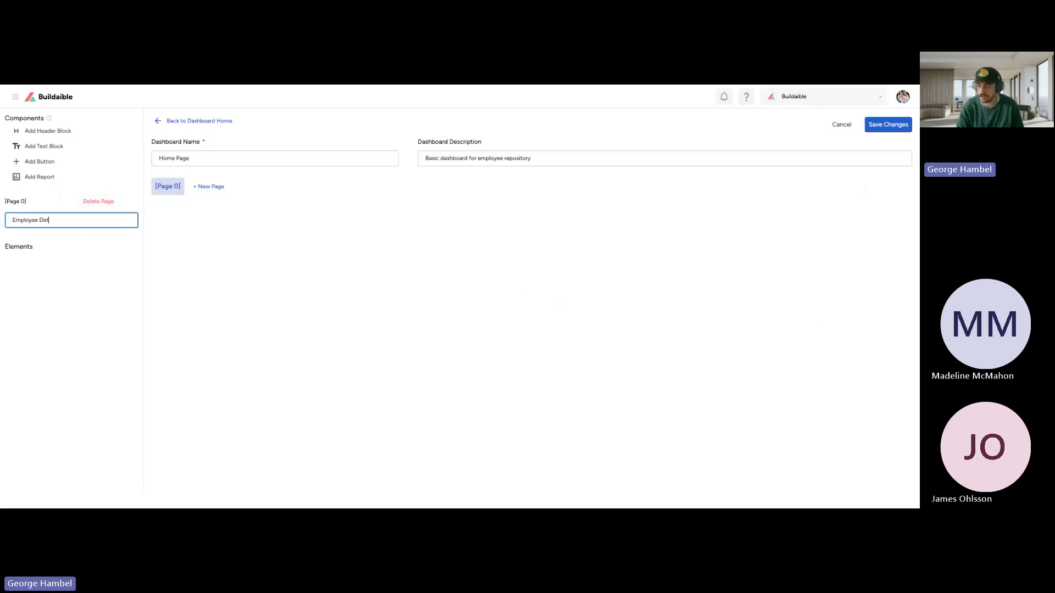
click(305, 226)
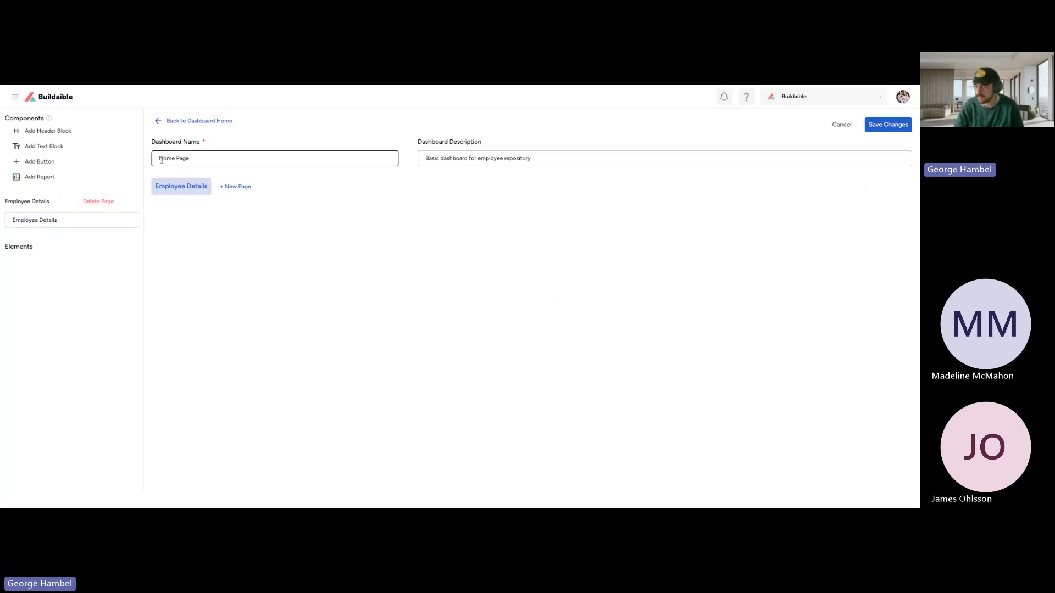
drag(166, 142, 223, 147)
click(278, 144)
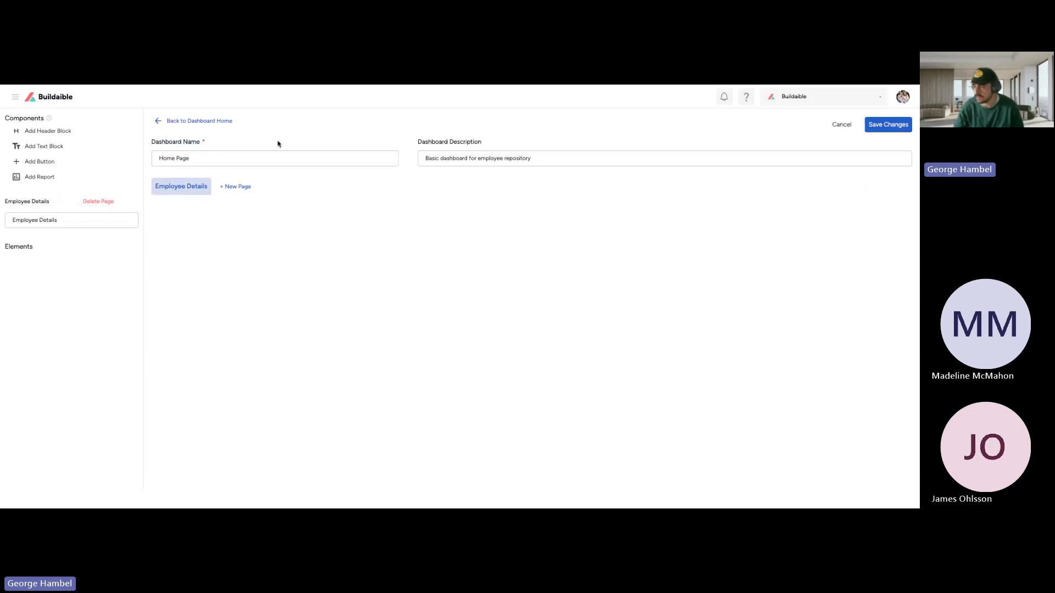
drag(7, 117, 43, 119)
click(39, 119)
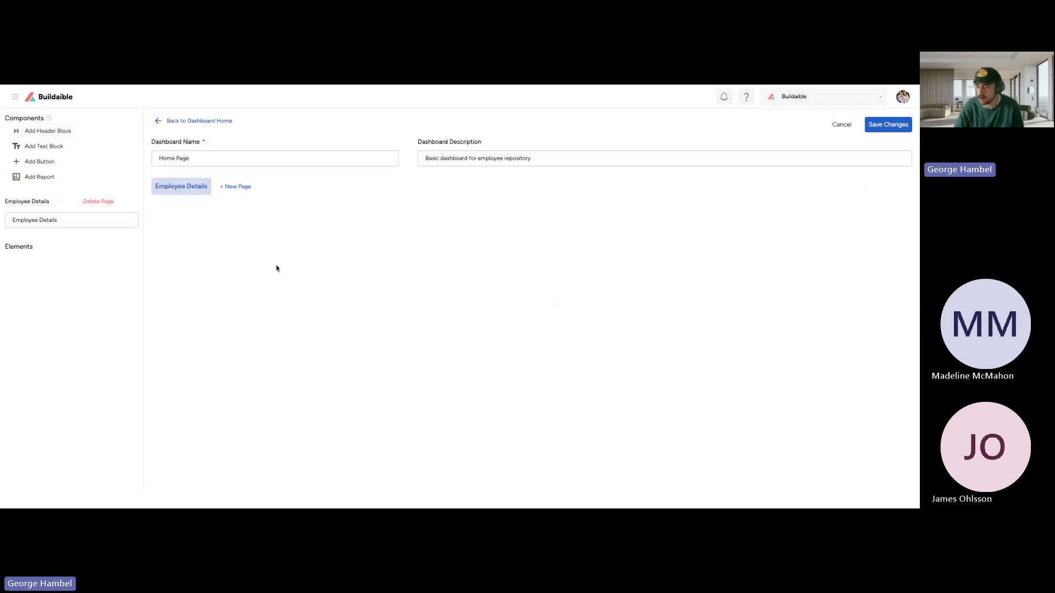
Step: Add a header block to the Employee Details page and set its title block text to "Employee Details"
click(49, 132)
drag(461, 226, 915, 235)
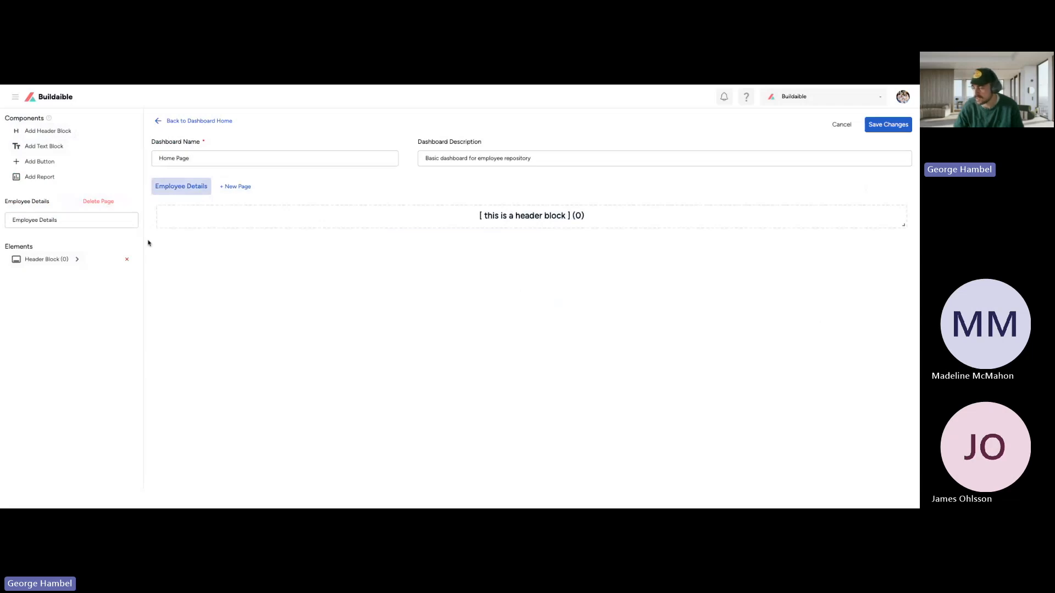
click(62, 260)
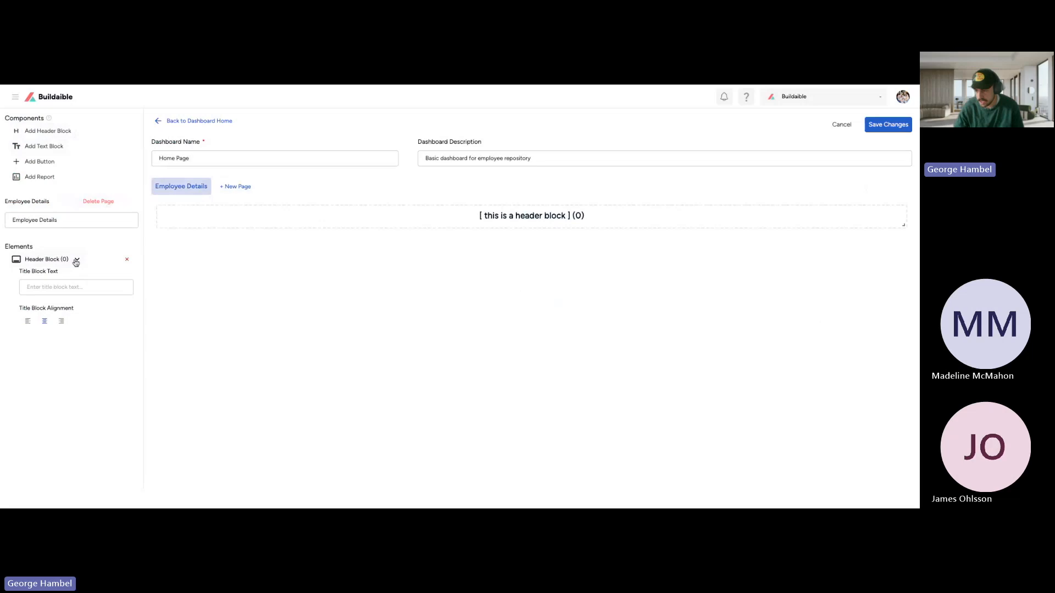
drag(18, 274, 60, 274)
click(61, 286)
text(Employee Details)
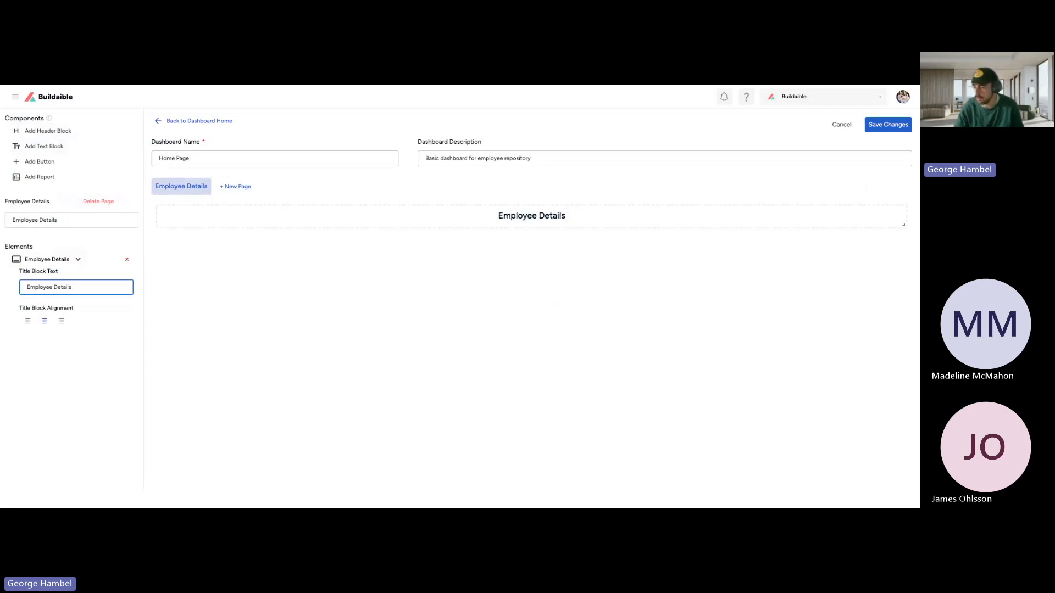
click(165, 255)
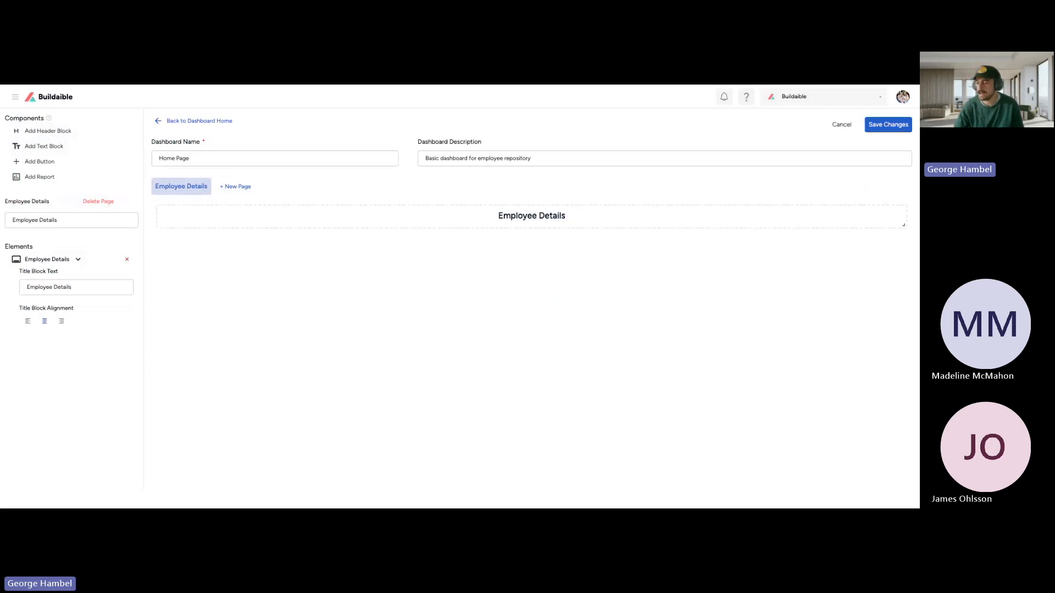
click(63, 261)
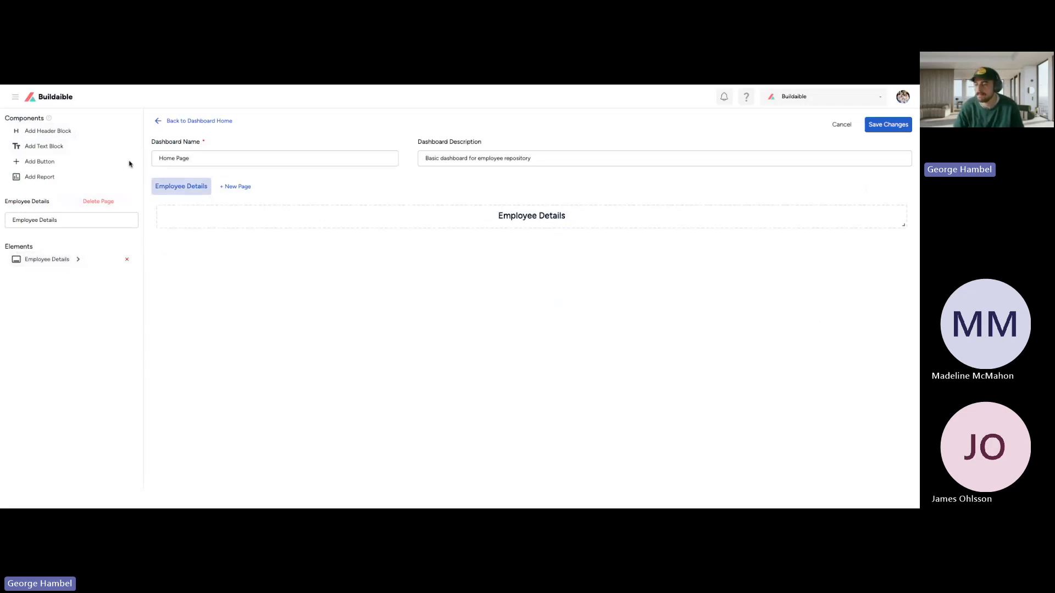
Step: Add three report blocks to the Employee Details page and make report block 1 taller
click(33, 177)
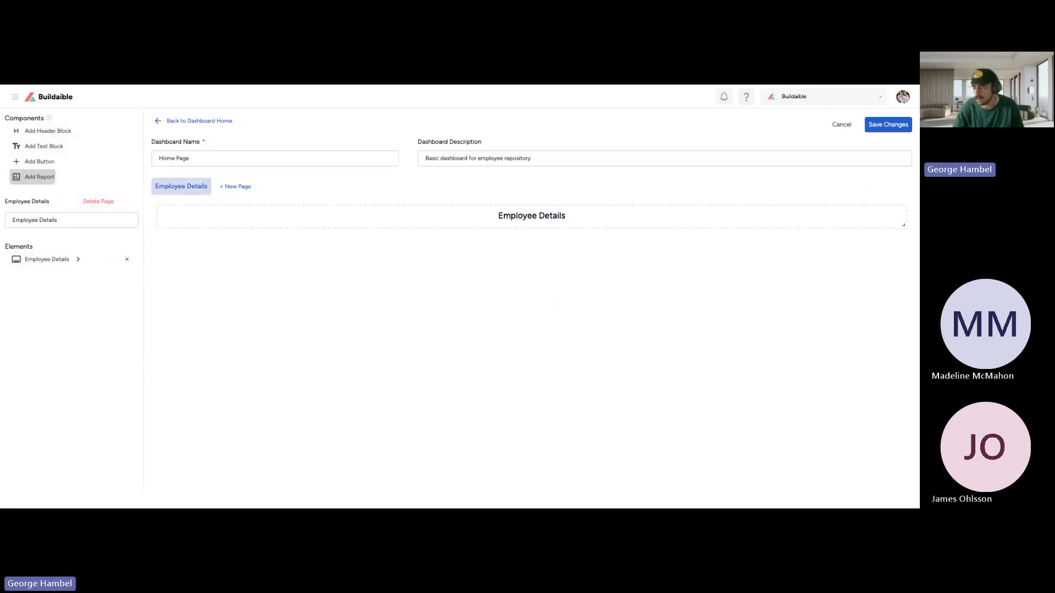
click(42, 177)
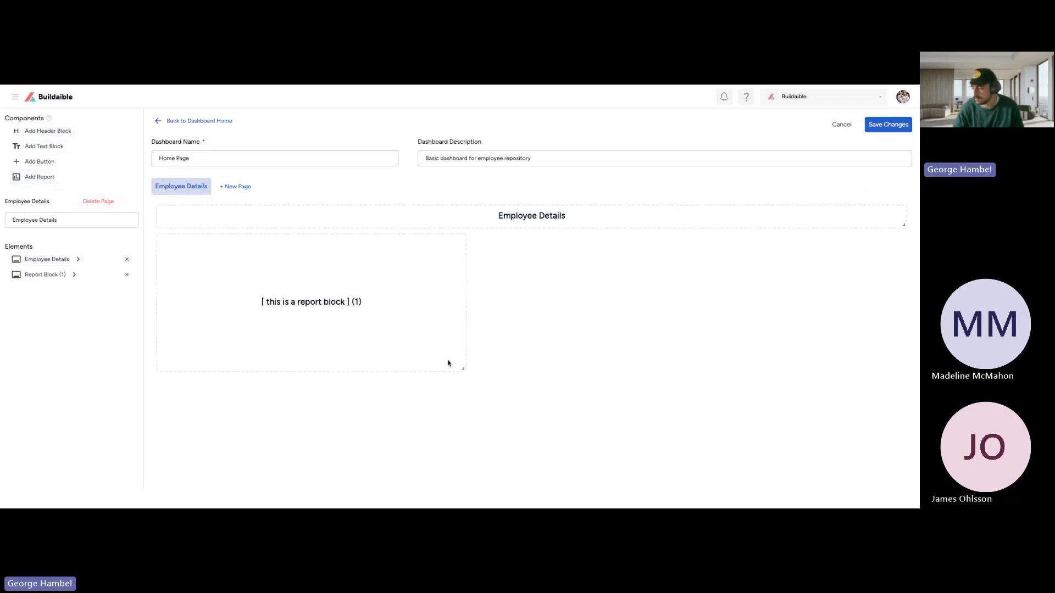
drag(465, 372, 461, 426)
click(42, 177)
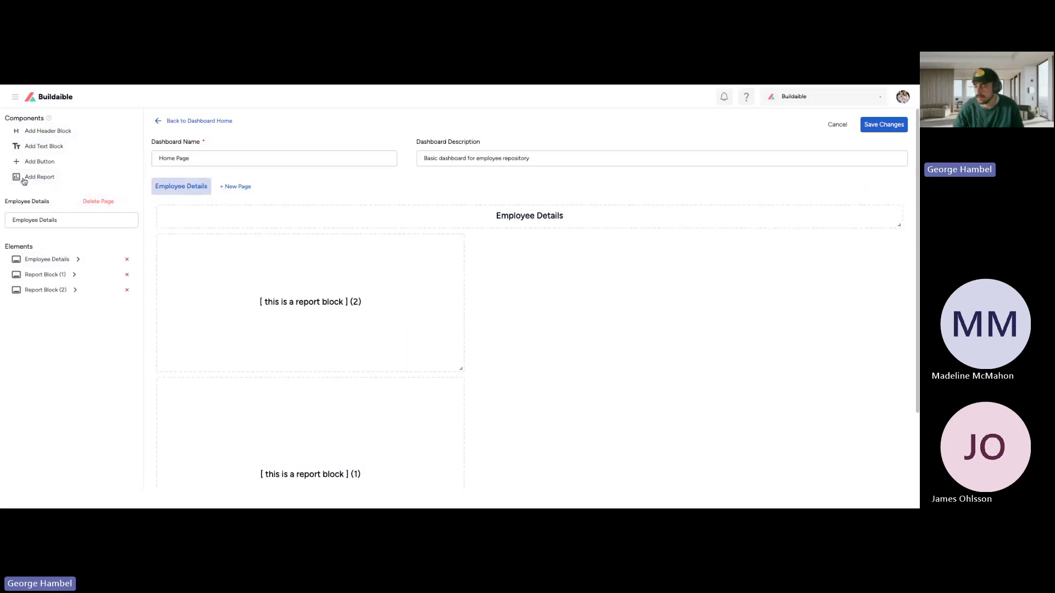
click(25, 180)
scroll(412, 253, down, 3)
scroll(440, 313, up, 3)
Step: Move report block 3 beside the other two, flush with the header's right end, and enlarge it to span both blocks' combined height
drag(463, 369, 463, 424)
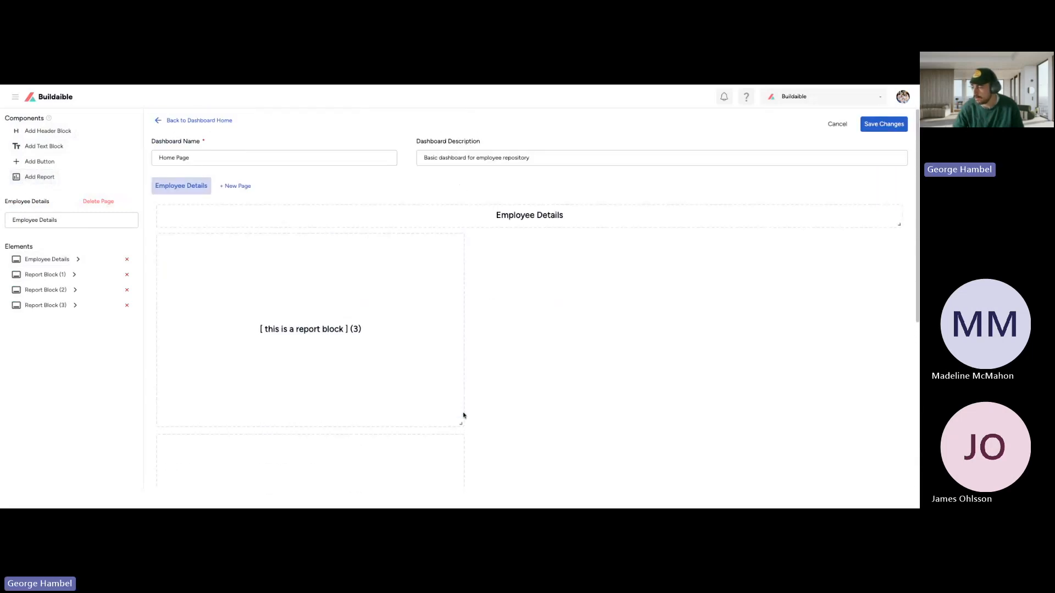
scroll(491, 295, down, 5)
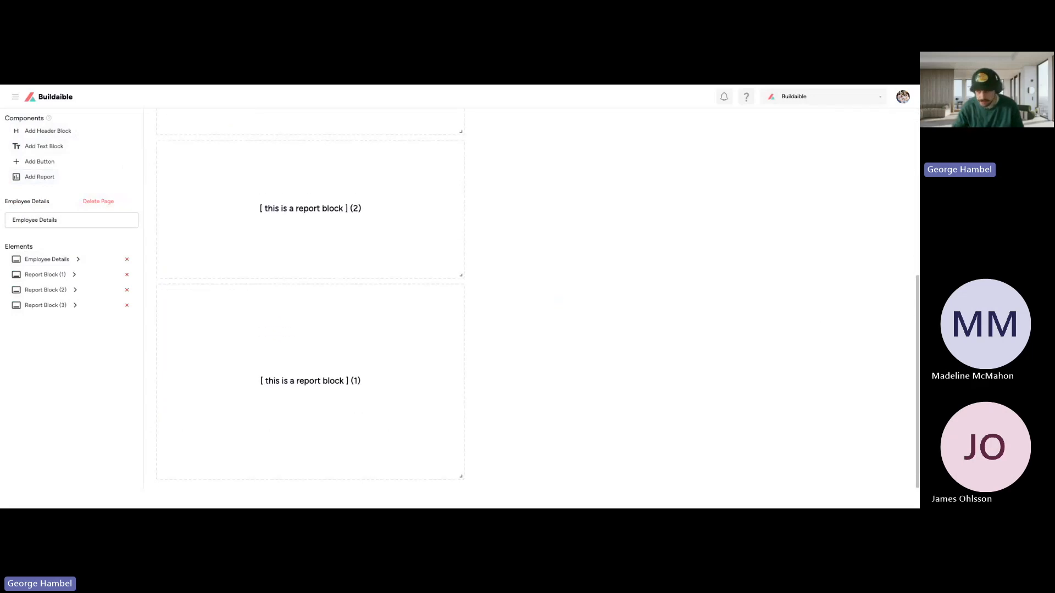
scroll(491, 295, up, 5)
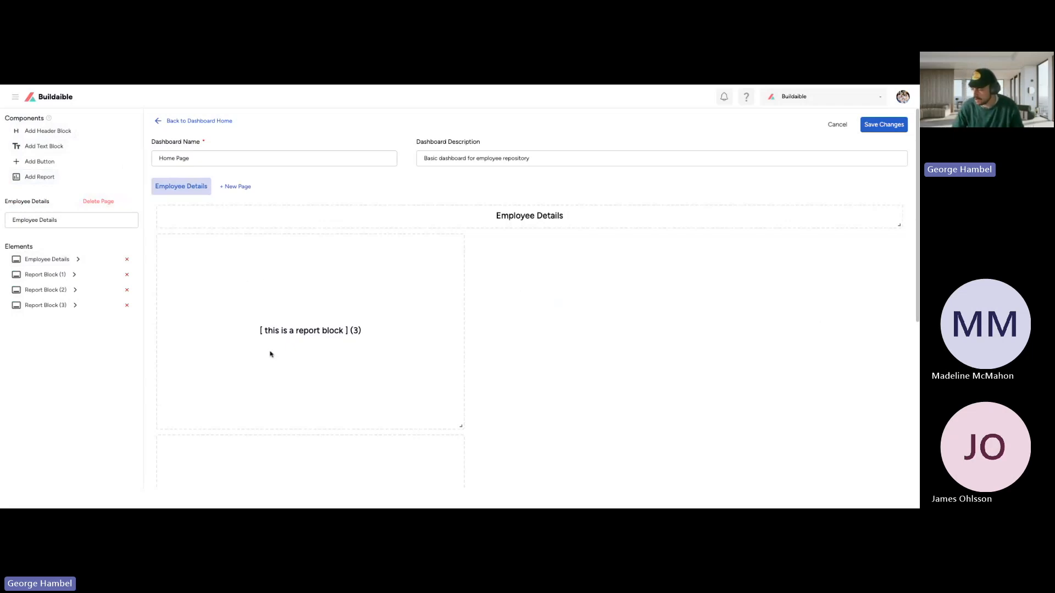
drag(279, 415, 608, 414)
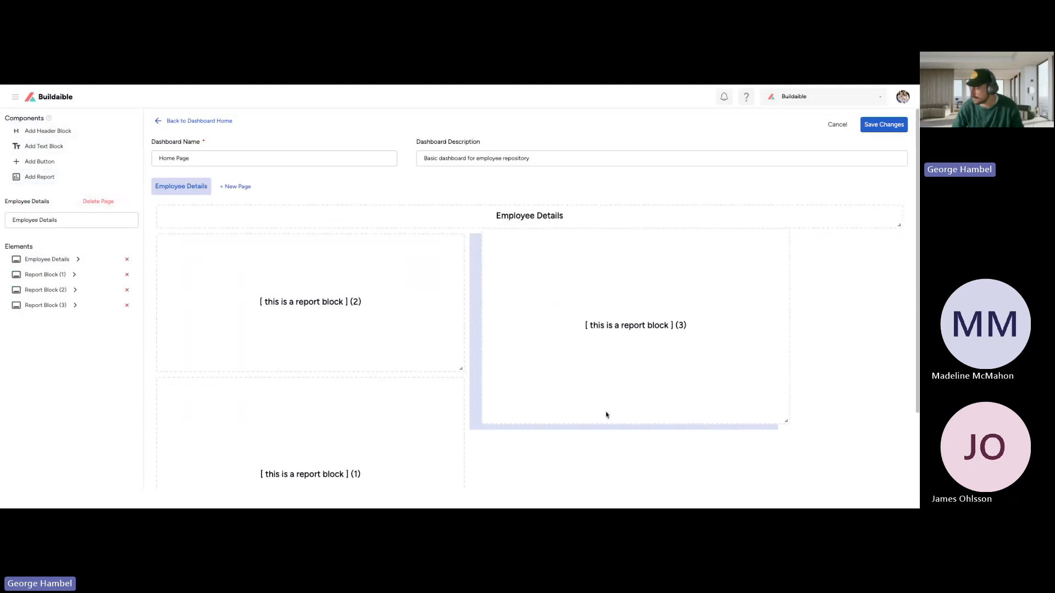
drag(775, 426, 806, 426)
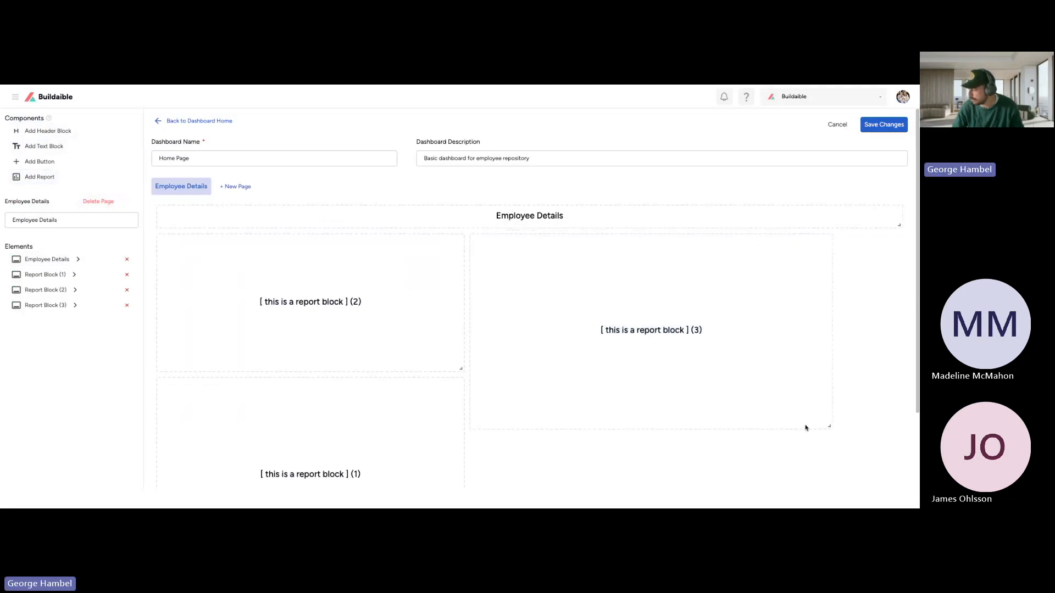
drag(689, 425, 726, 423)
scroll(727, 424, down, 2)
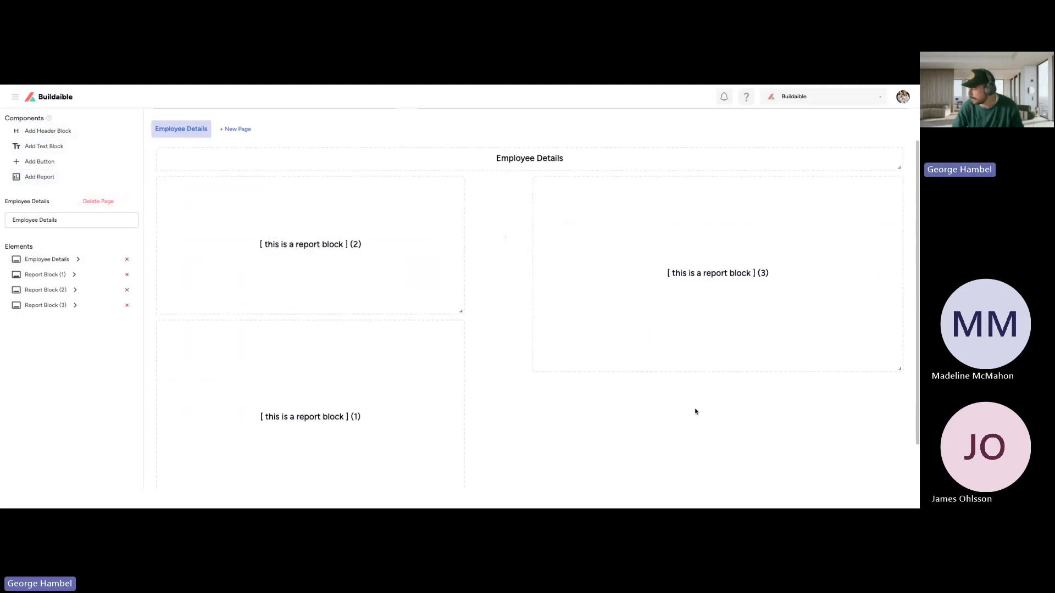
drag(900, 334, 902, 472)
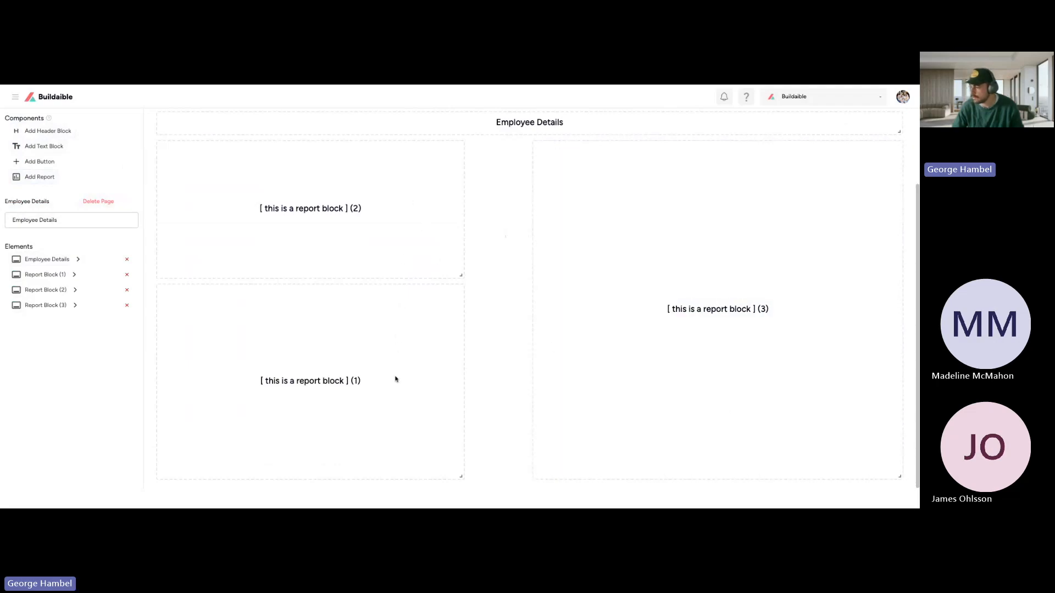
Step: Widen report blocks 2 and 1 up to block 3, make block 2 taller, and extend block 3 down to block 1's lower edge
scroll(395, 379, up, 2)
scroll(384, 390, down, 2)
drag(461, 275, 522, 309)
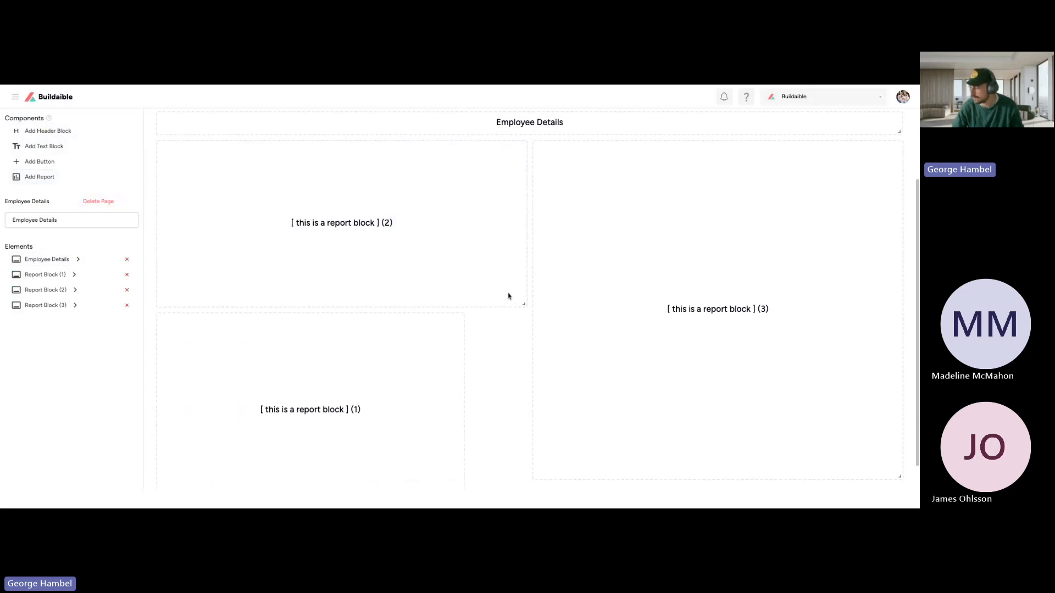
scroll(439, 491, down, 1)
drag(459, 478, 523, 478)
drag(899, 450, 905, 475)
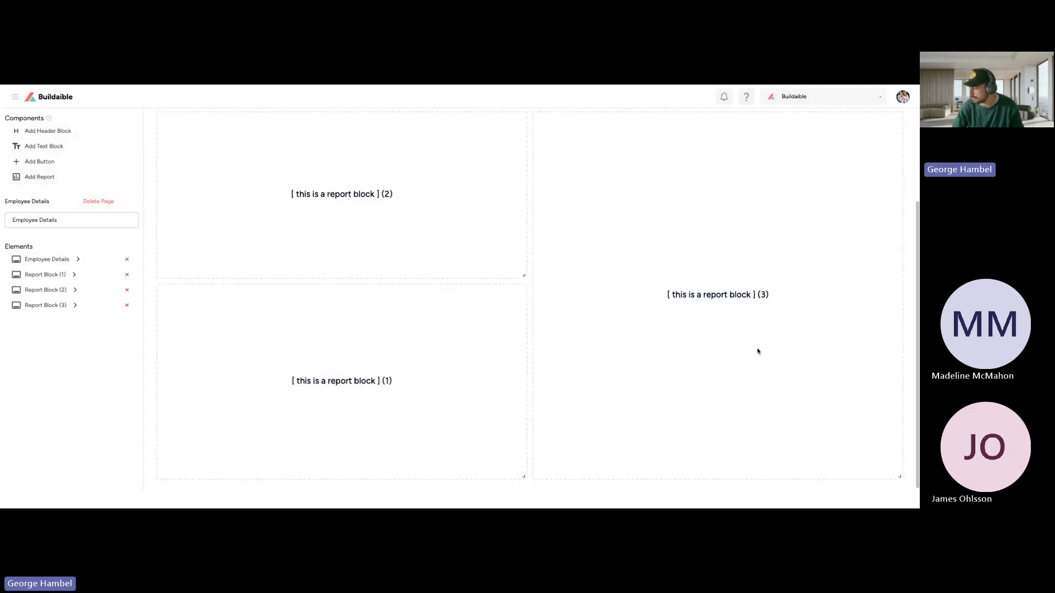
Step: Examine the arrangement of the three report blocks on the Employee Details page
scroll(742, 341, up, 3)
scroll(718, 329, down, 2)
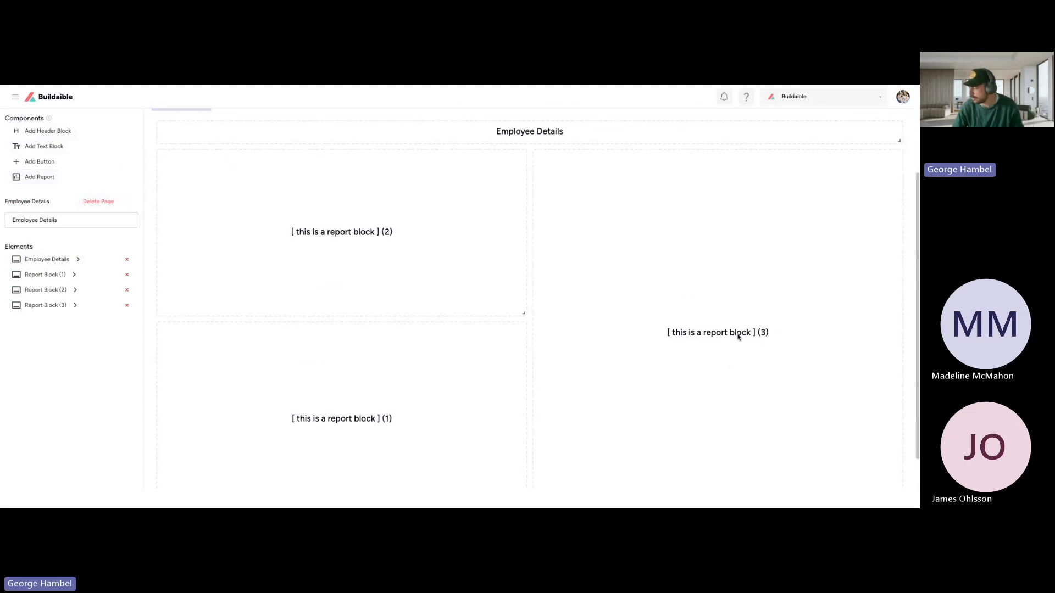
scroll(736, 341, up, 2)
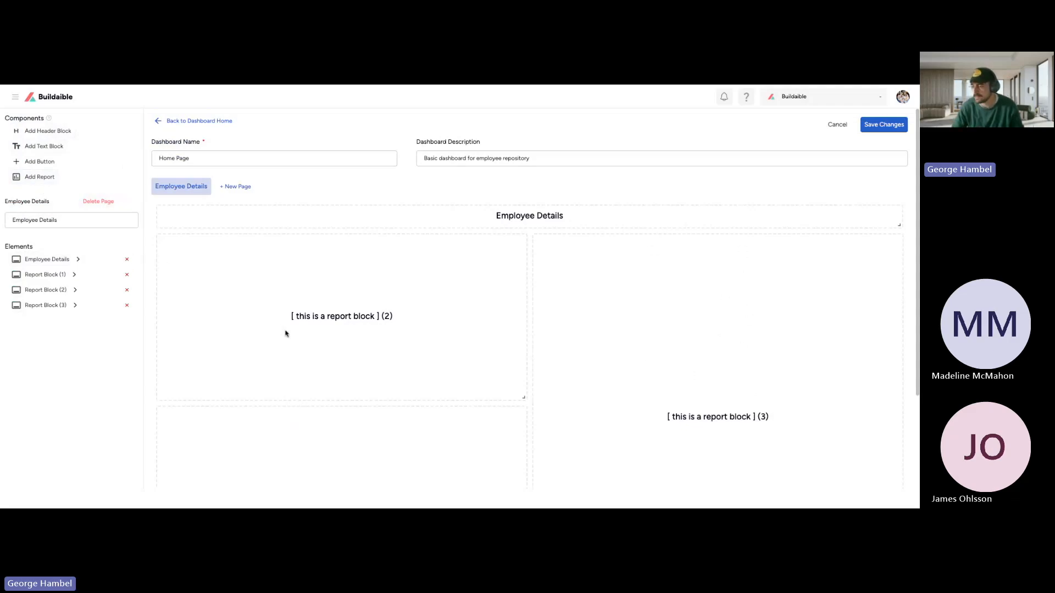
scroll(358, 312, down, 3)
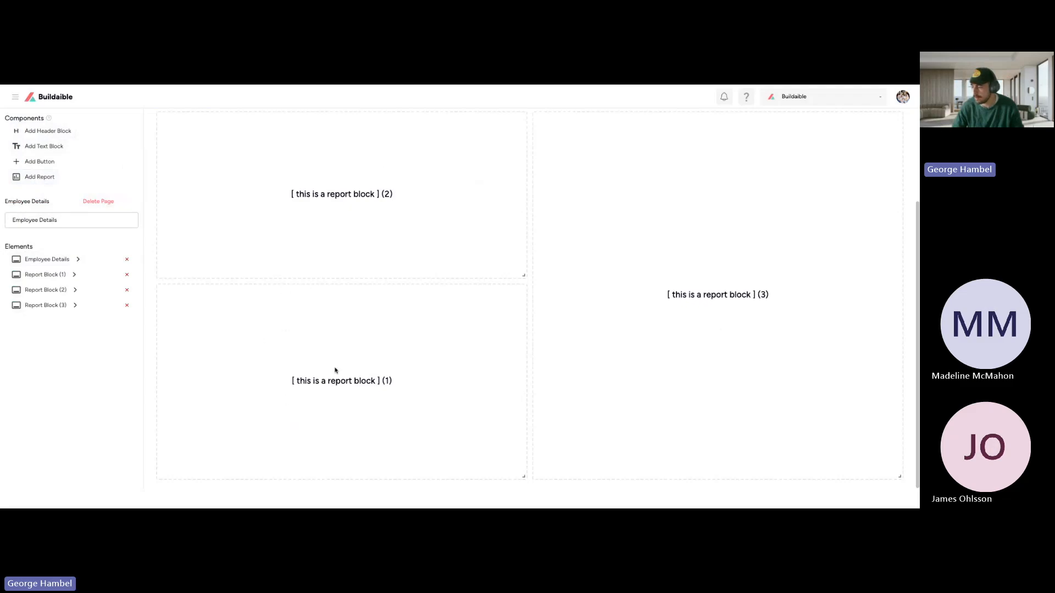
scroll(155, 321, up, 3)
scroll(284, 316, down, 3)
scroll(684, 310, up, 3)
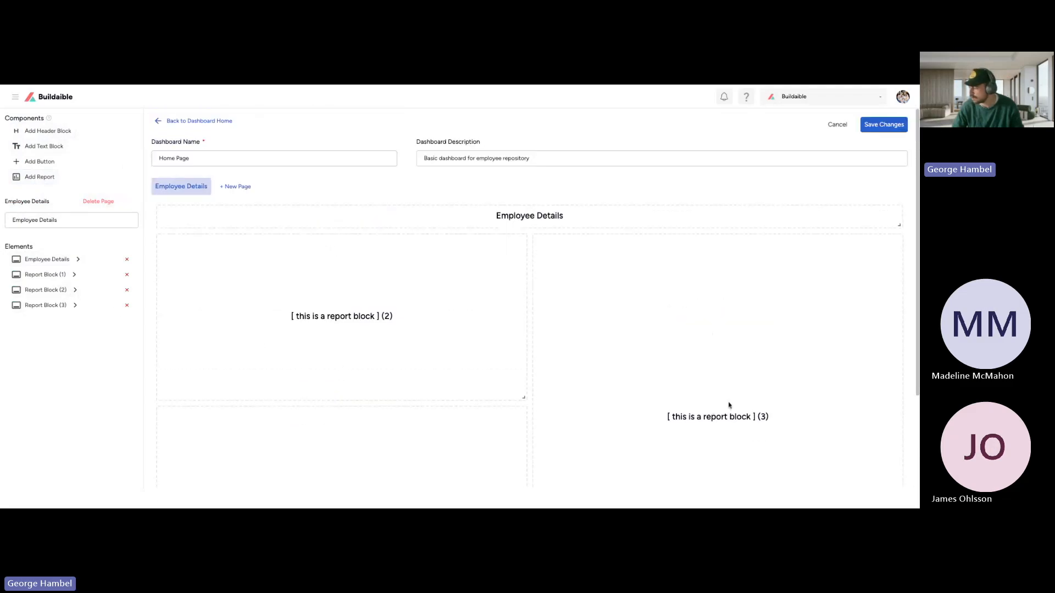
drag(666, 417, 659, 385)
scroll(654, 372, down, 2)
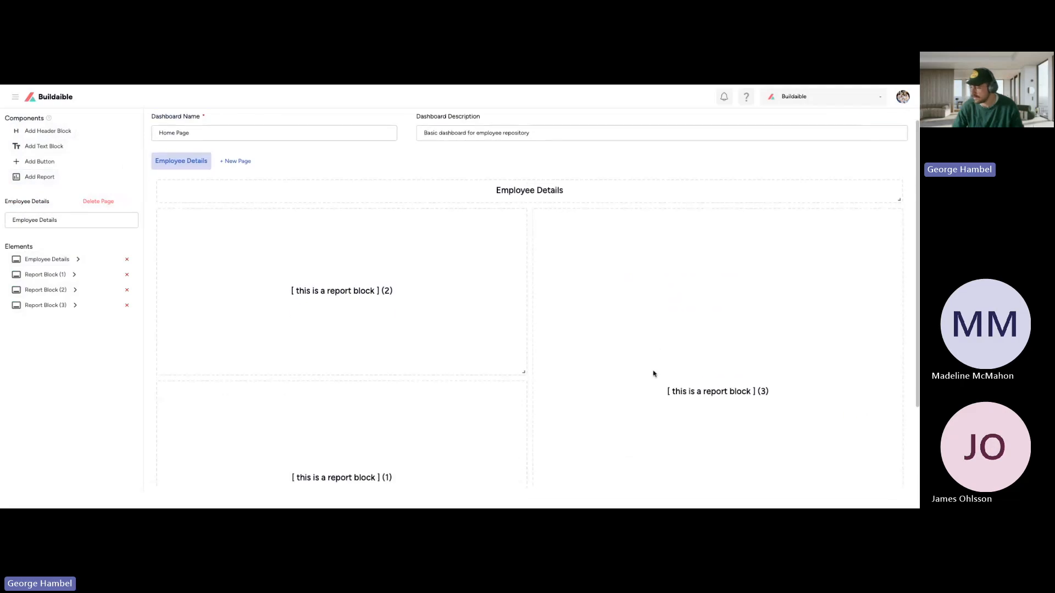
Step: Assign the Employee Contact List report to report block 3 and look through its rows and columns
click(45, 305)
click(61, 329)
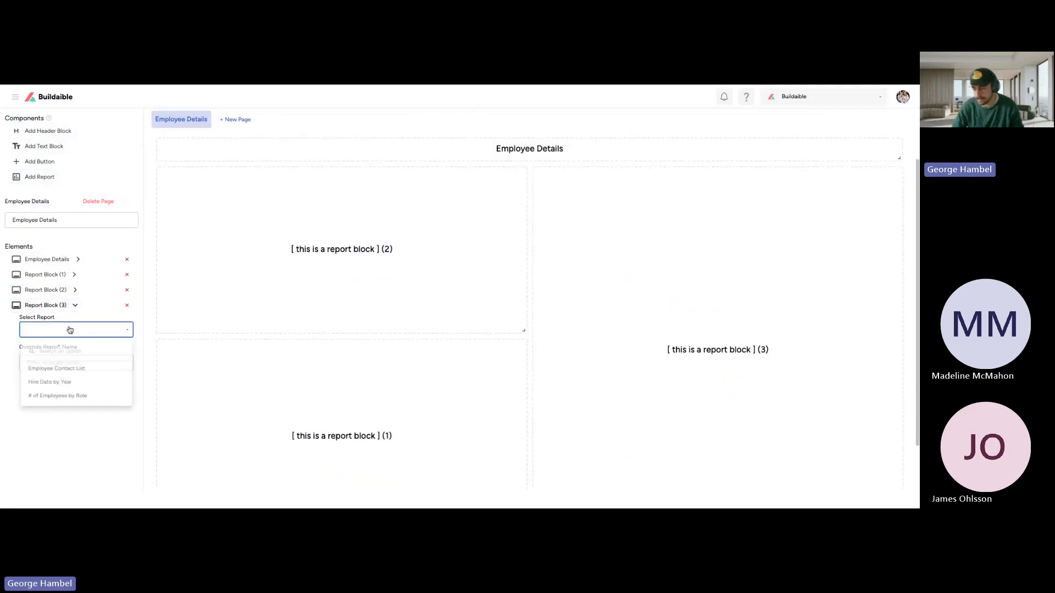
click(67, 369)
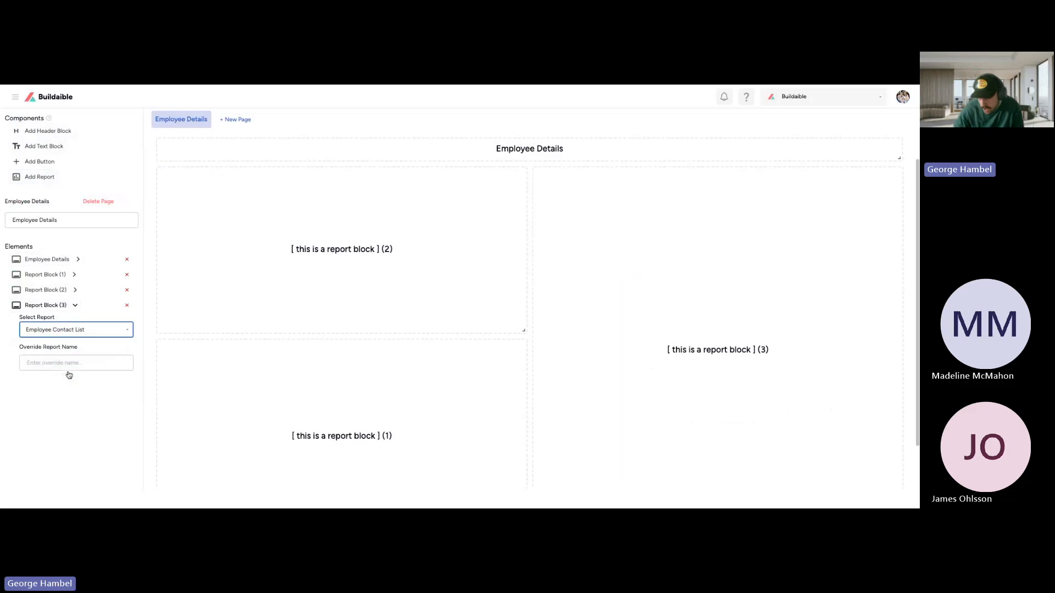
scroll(709, 352, right, 5)
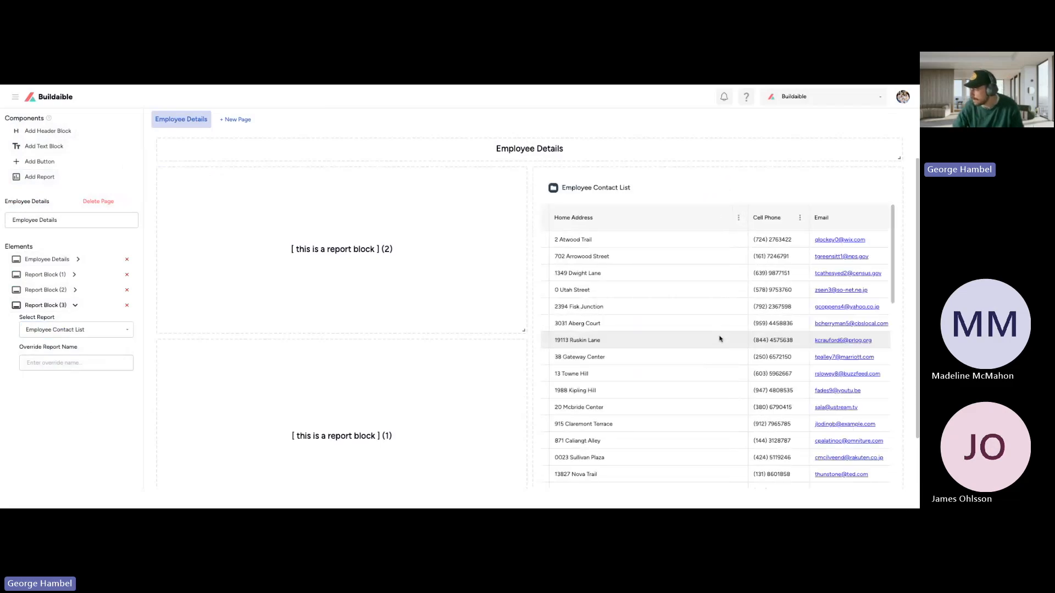
scroll(718, 339, left, 5)
scroll(718, 339, down, 6)
scroll(718, 339, up, 6)
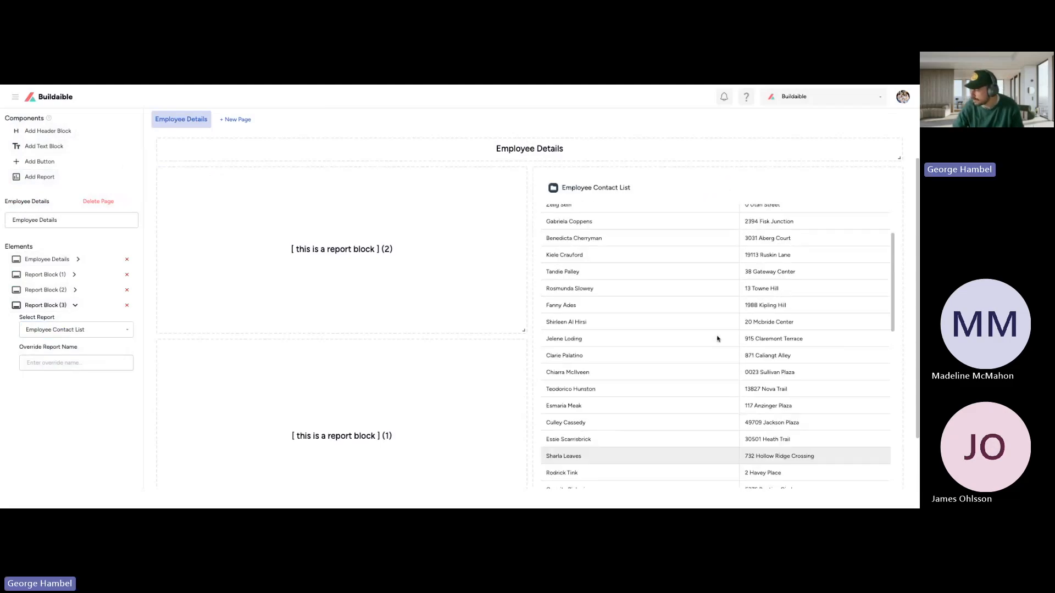
scroll(716, 339, right, 5)
scroll(717, 339, left, 5)
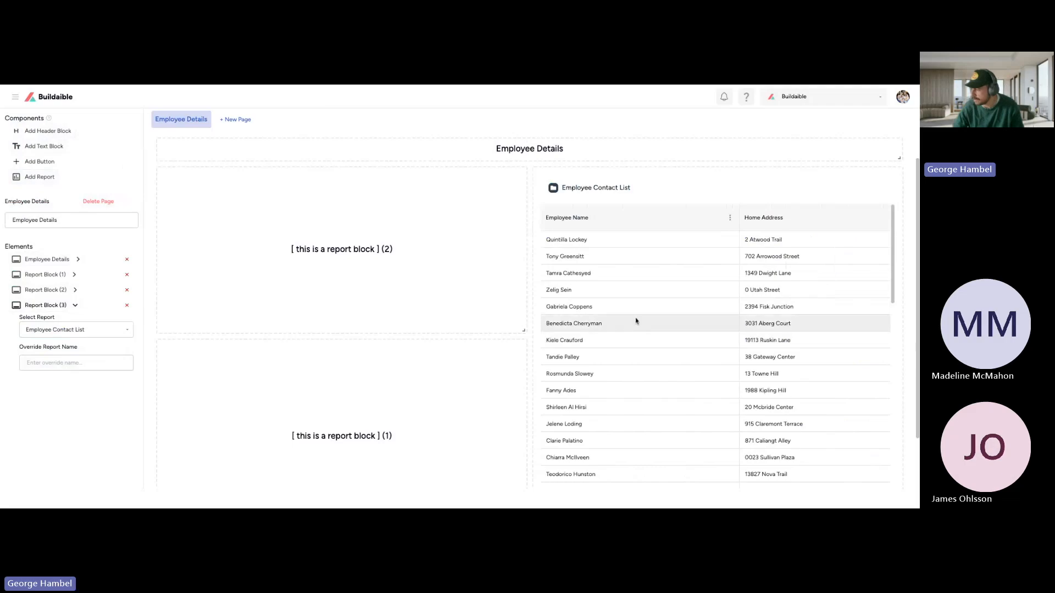
Step: Override the contact list block's report name with "Basic Employee Contact List"
click(54, 358)
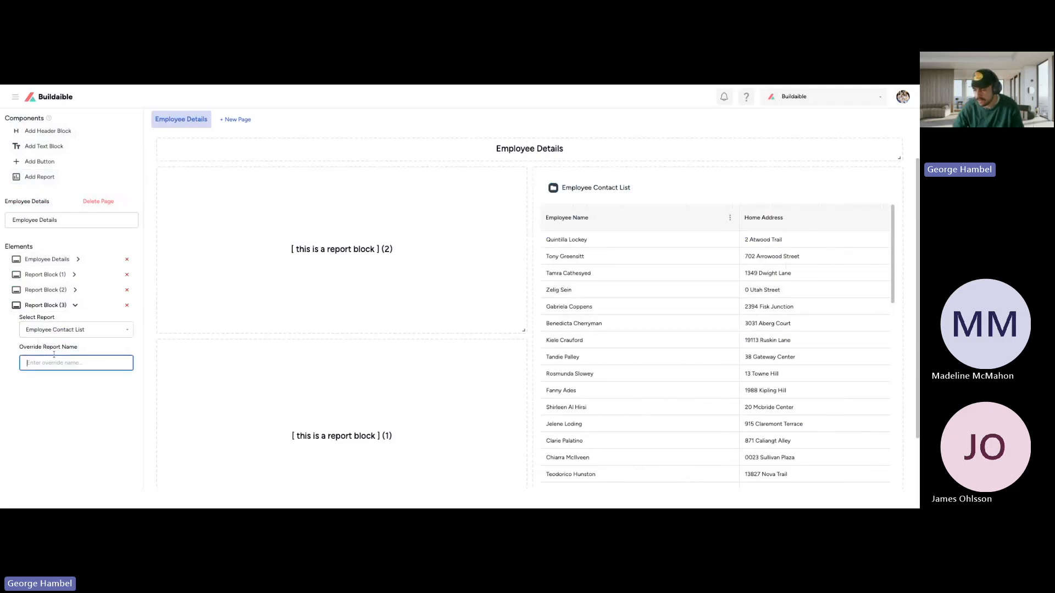
drag(81, 350, 18, 350)
click(50, 358)
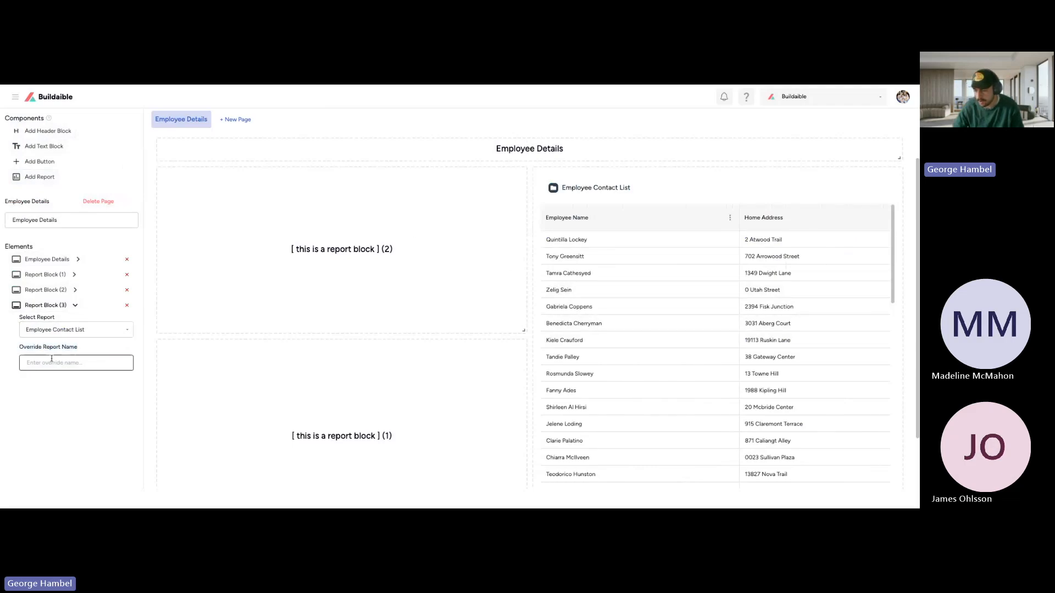
text(Basic Employee Contact list)
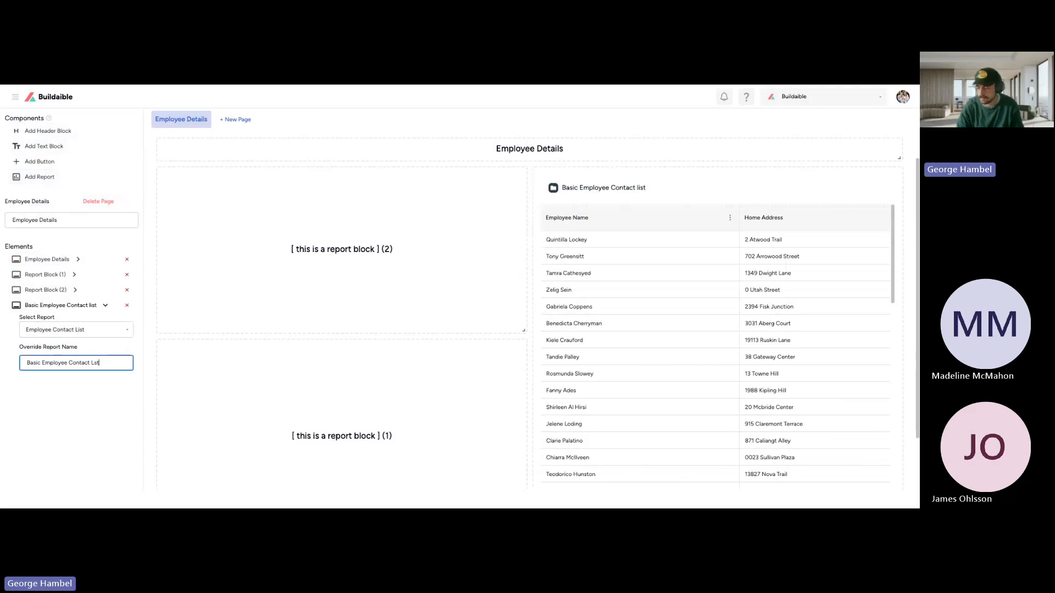
text(st)
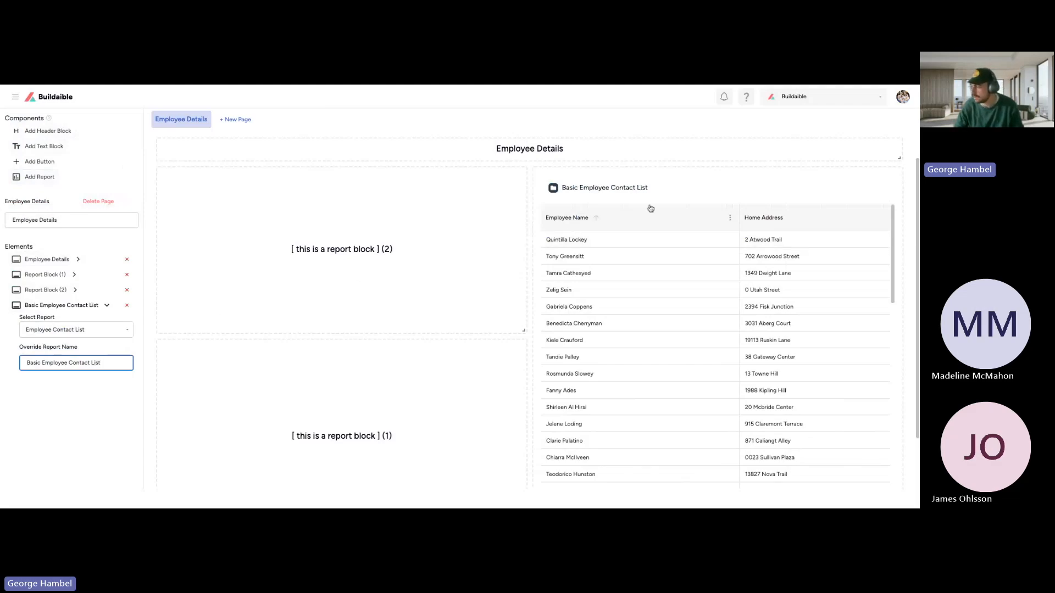
click(658, 199)
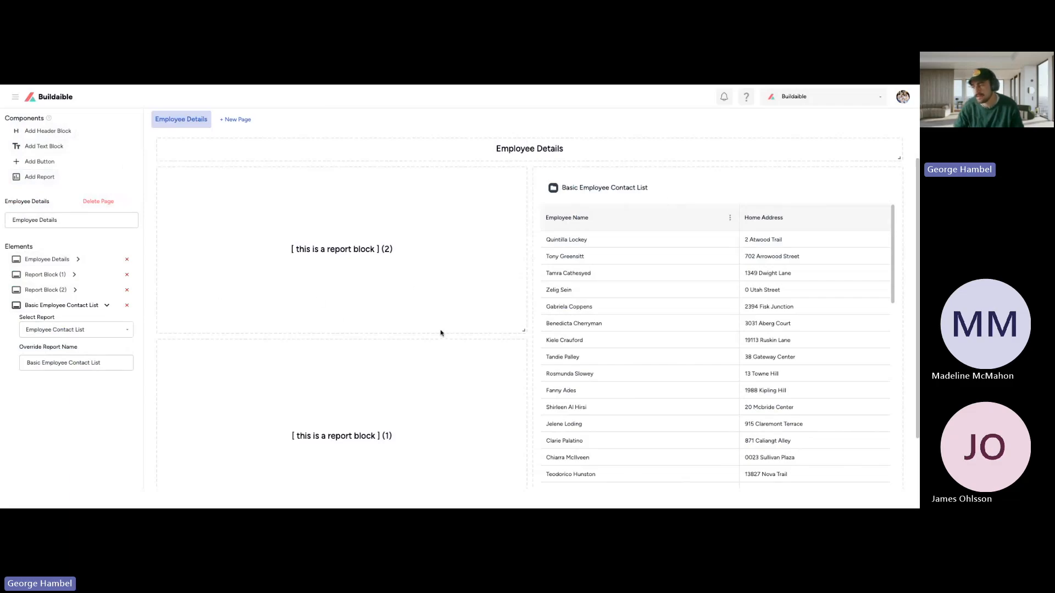
Step: Assign the Hire Date by Year report to report block 1
scroll(348, 287, up, 2)
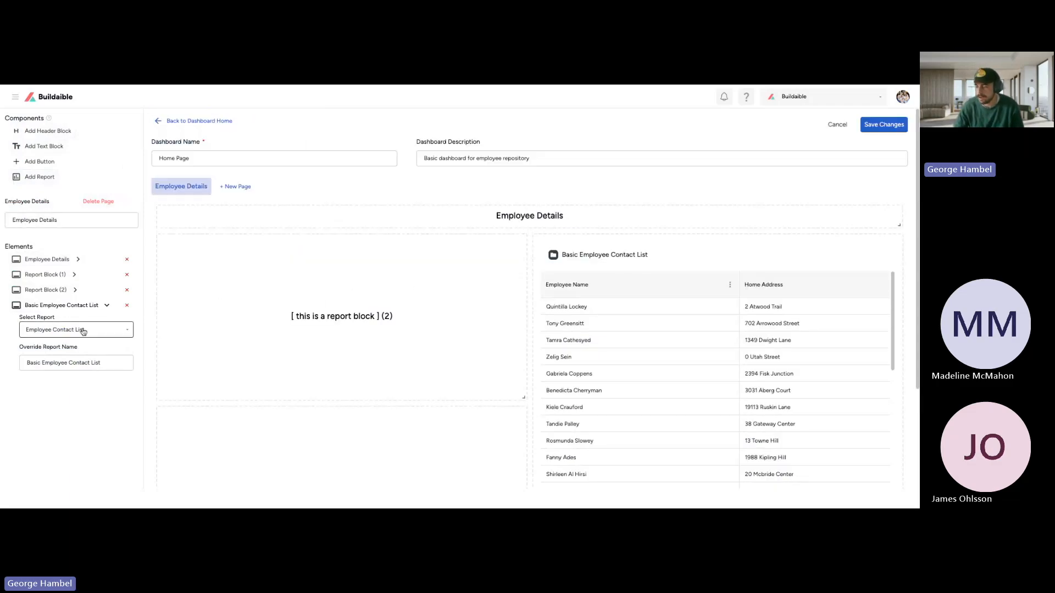
scroll(223, 312, down, 3)
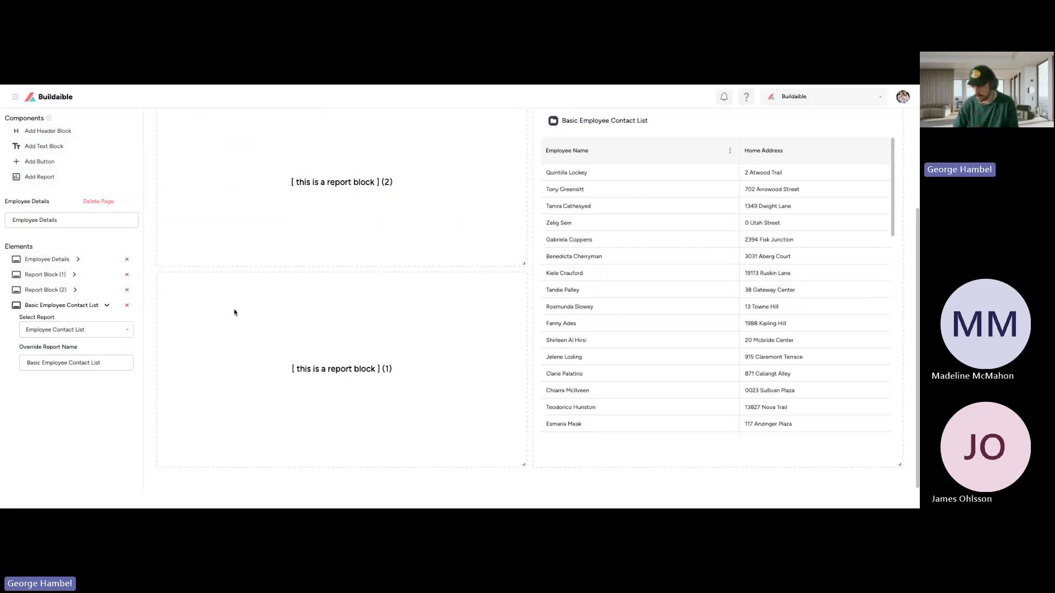
click(73, 274)
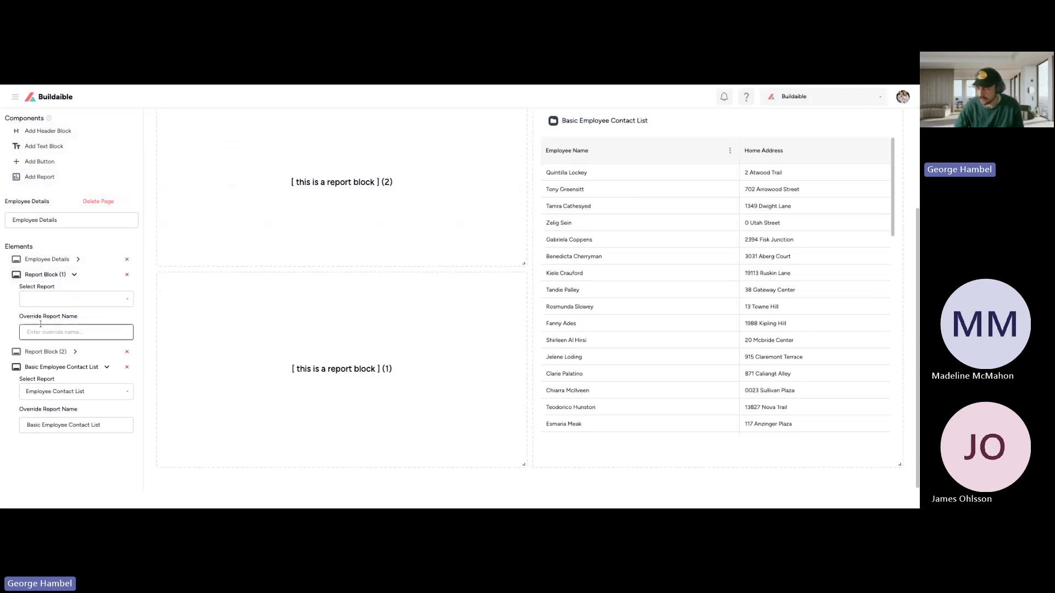
click(83, 300)
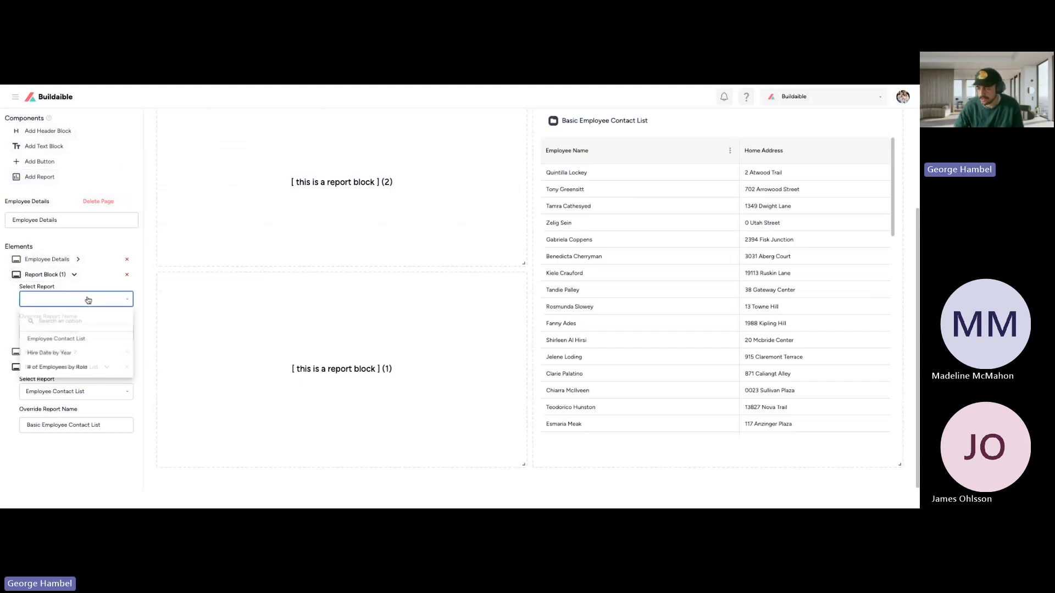
click(65, 356)
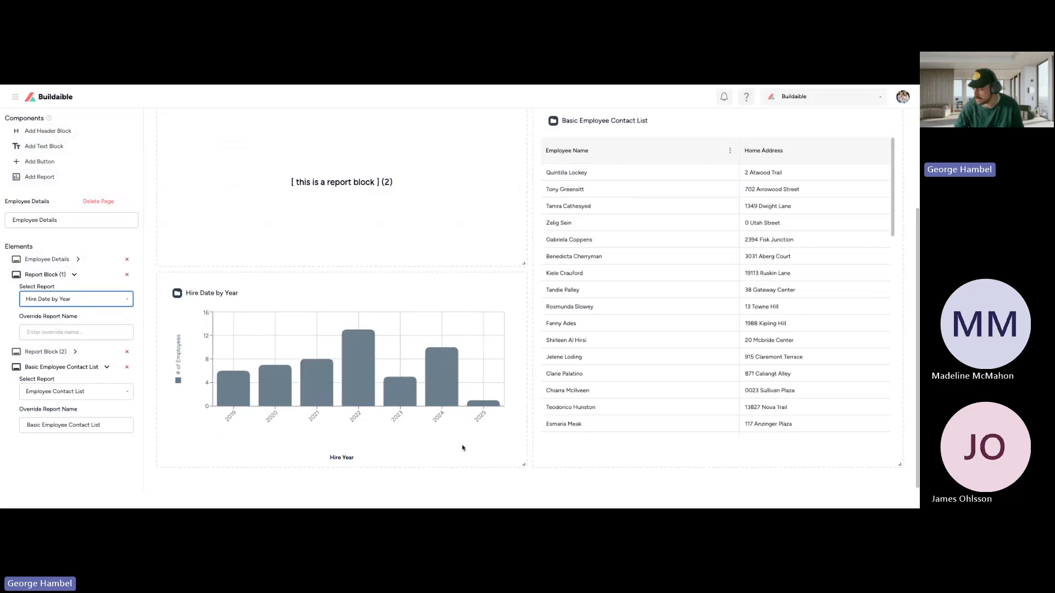
drag(358, 462, 339, 460)
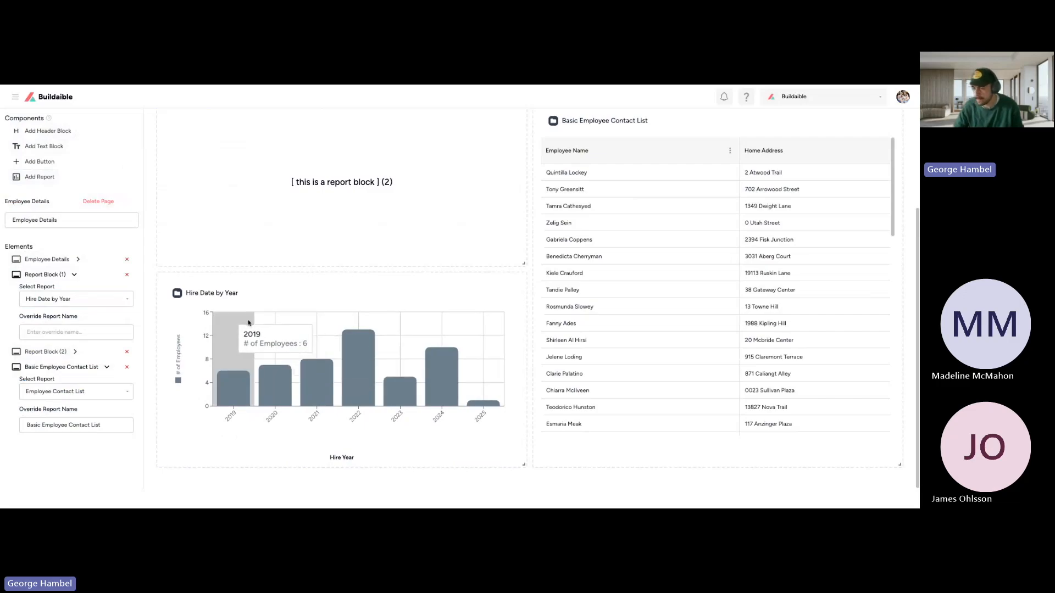
Step: Override the report name of the Hire Date by Year block with "Employee Hire Date by Year"
scroll(248, 323, up, 3)
click(73, 276)
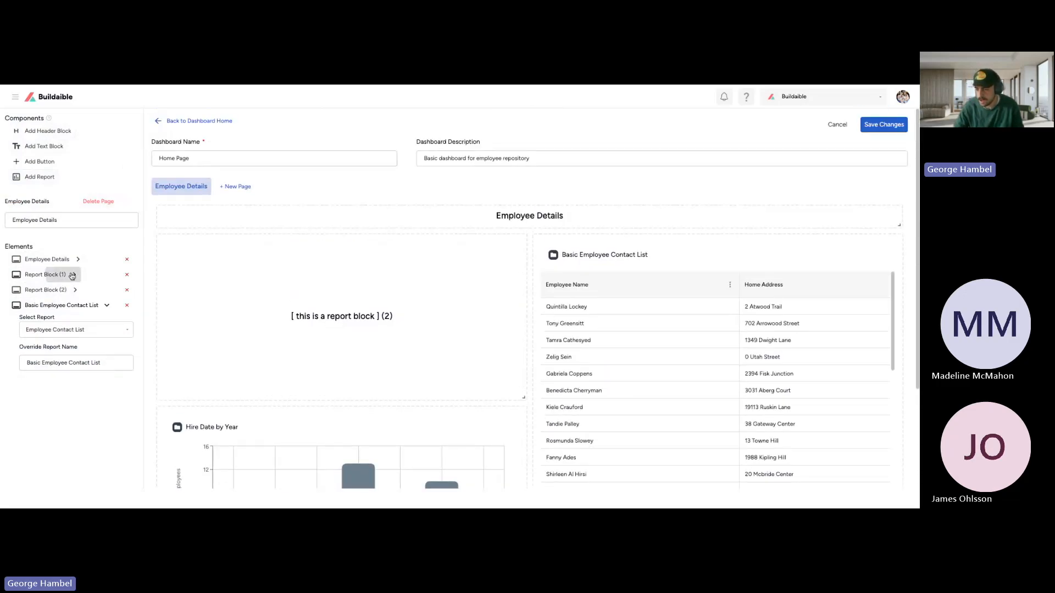
click(74, 276)
click(68, 333)
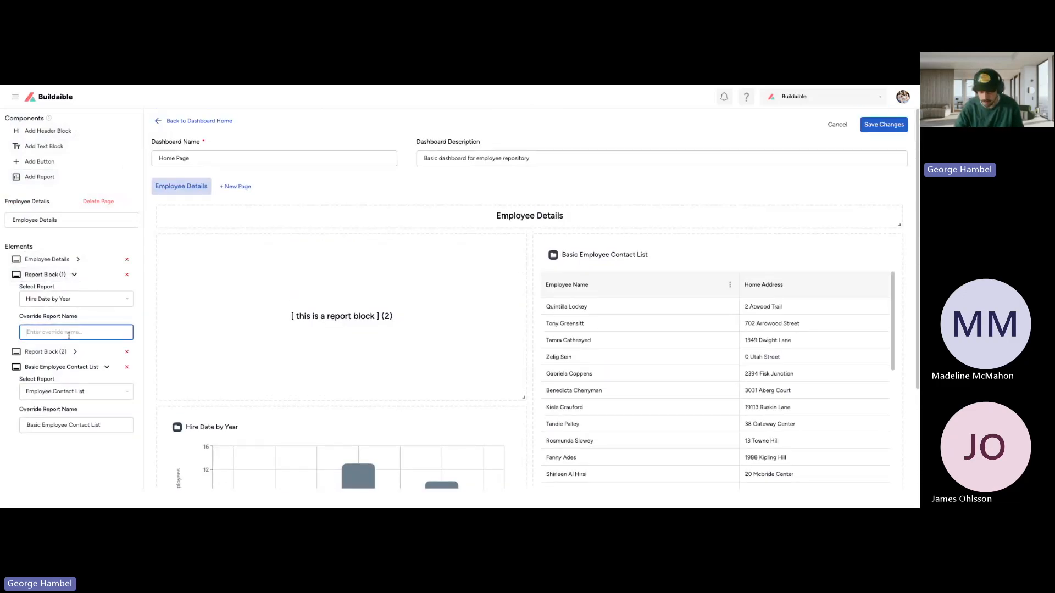
text(Emloyee Hire)
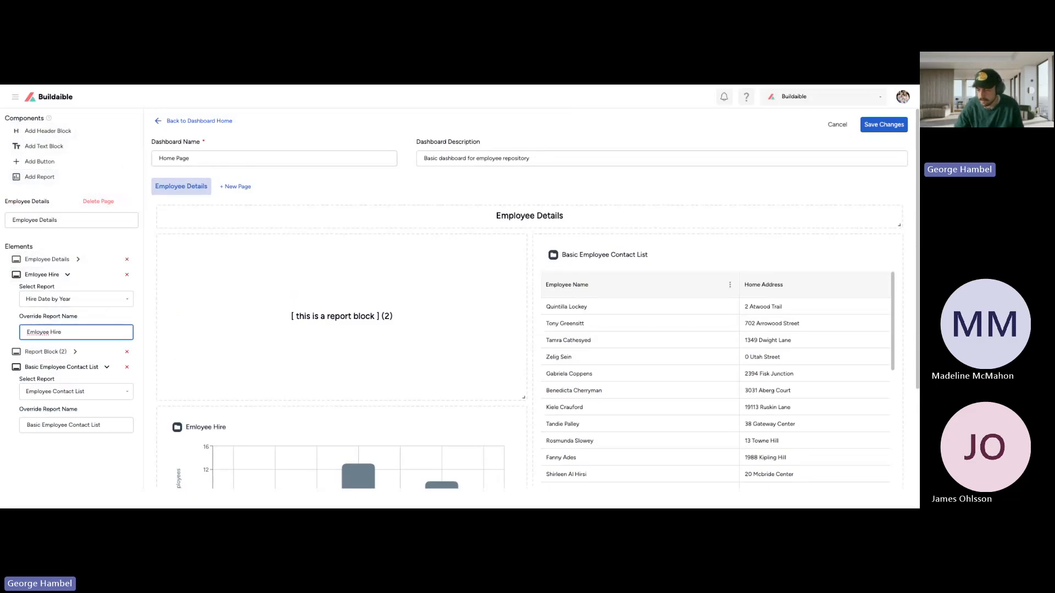
double_click(36, 334)
text(Employee)
click(71, 332)
text(Date by Year)
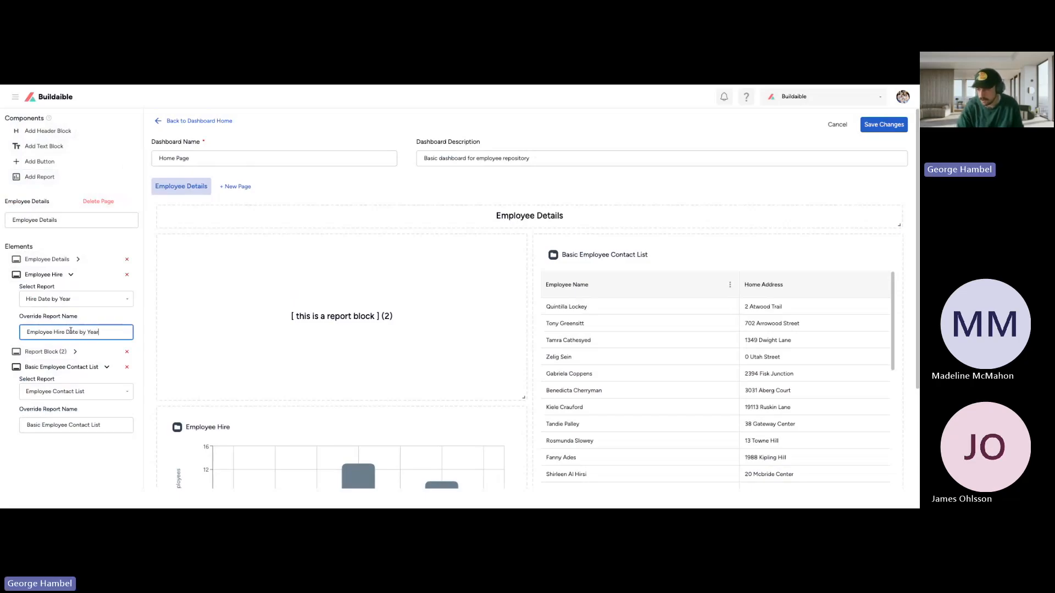
click(79, 279)
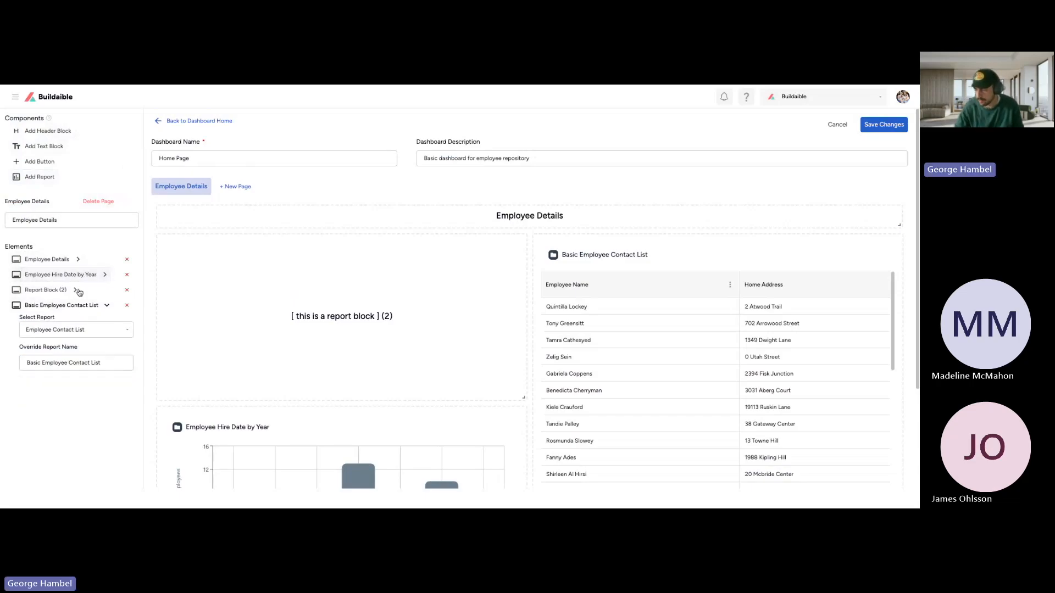
Step: Assign the # of Employees by Role report to report block 2 and make that block slightly taller
click(66, 291)
click(64, 315)
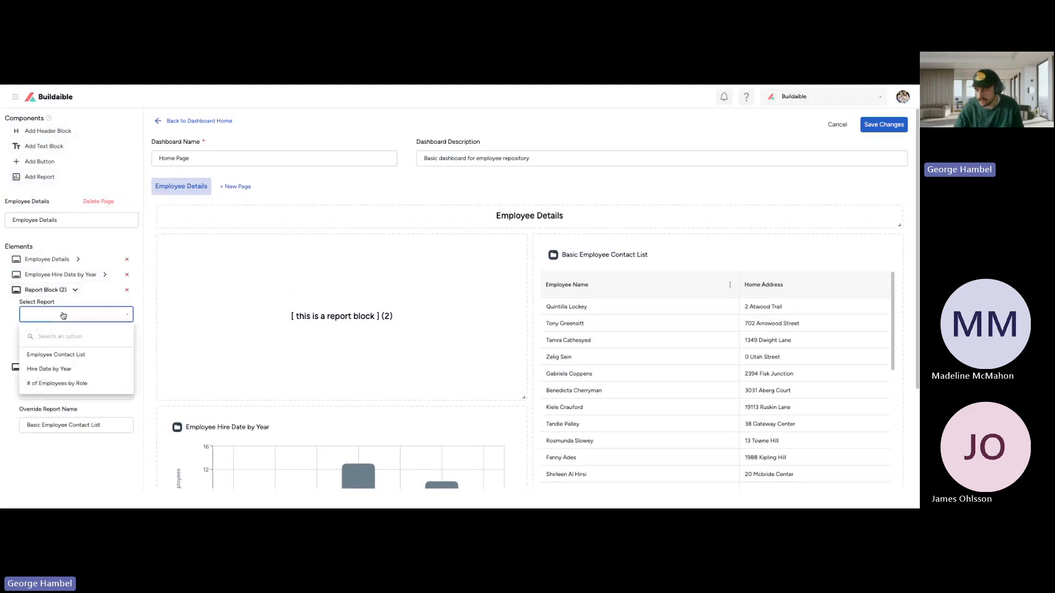
click(61, 384)
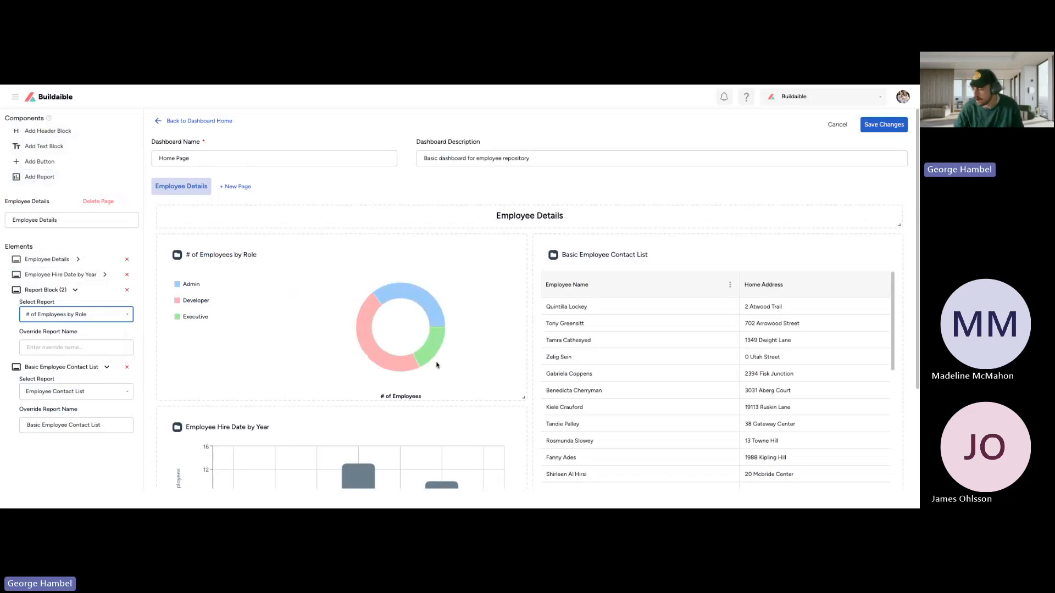
mouse_move(516, 395)
mouse_down()
mouse_move(545, 396)
mouse_move(523, 397)
mouse_move(523, 414)
mouse_up()
scroll(495, 297, down, 1)
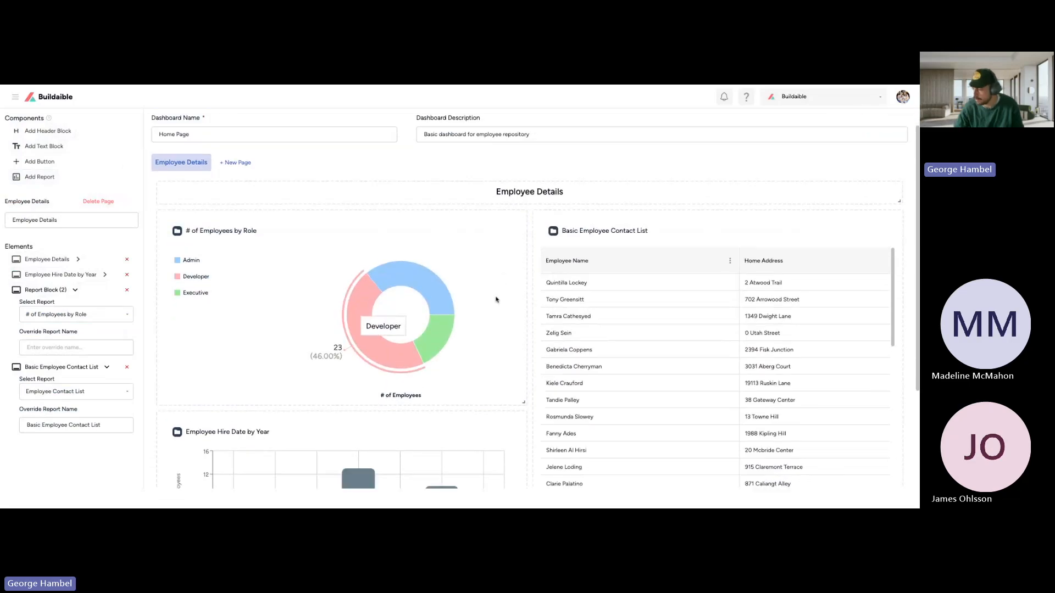
scroll(496, 299, down, 3)
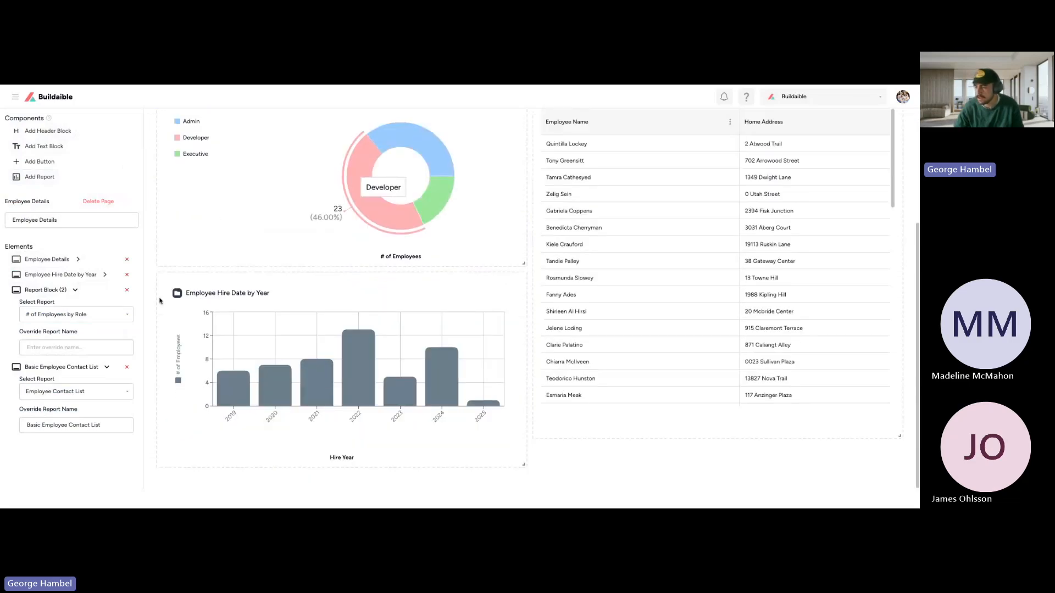
Step: Narrow the employees-by-role and hire date chart blocks to the same width
scroll(498, 238, up, 5)
scroll(498, 238, down, 5)
drag(522, 264, 475, 266)
scroll(475, 245, up, 1)
scroll(476, 245, up, 1)
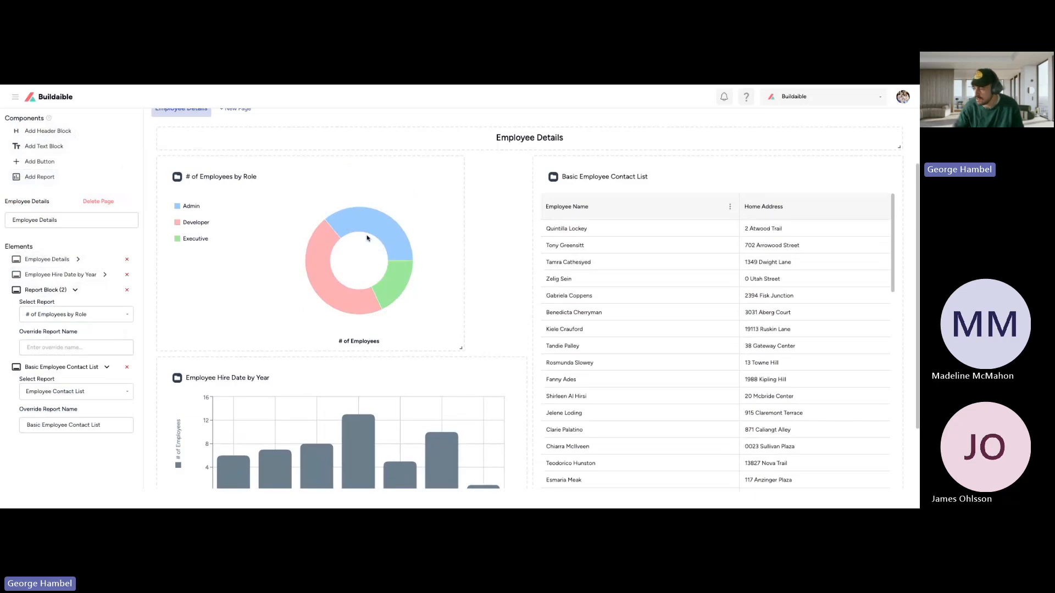
scroll(367, 238, down, 2)
drag(525, 463, 463, 462)
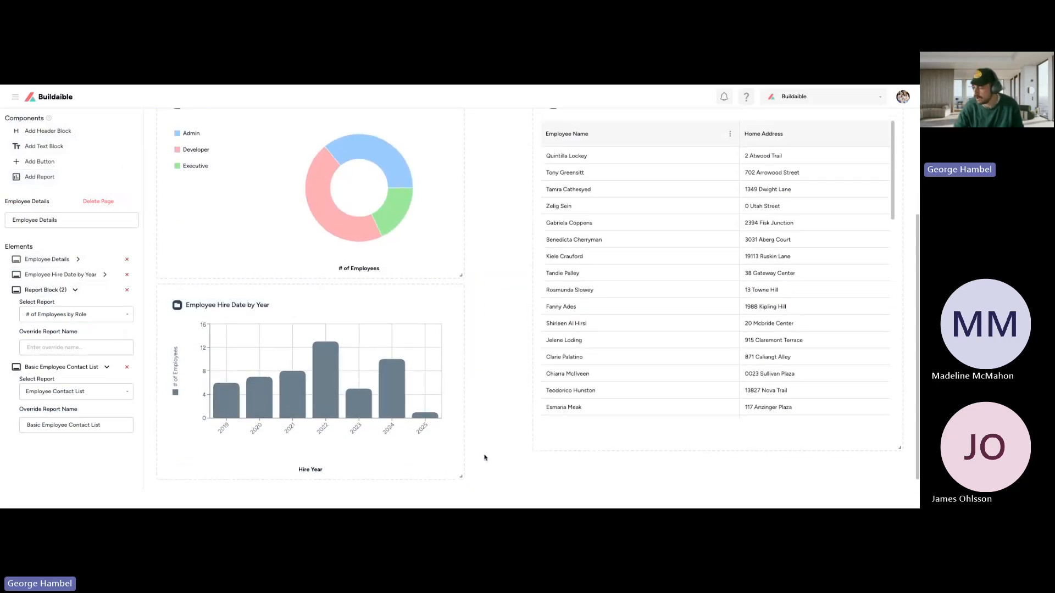
Step: Move the contact list block up against the chart blocks and enlarge it to fill the remaining page width and match their combined height
scroll(681, 337, up, 5)
drag(696, 245, 634, 245)
scroll(637, 242, down, 3)
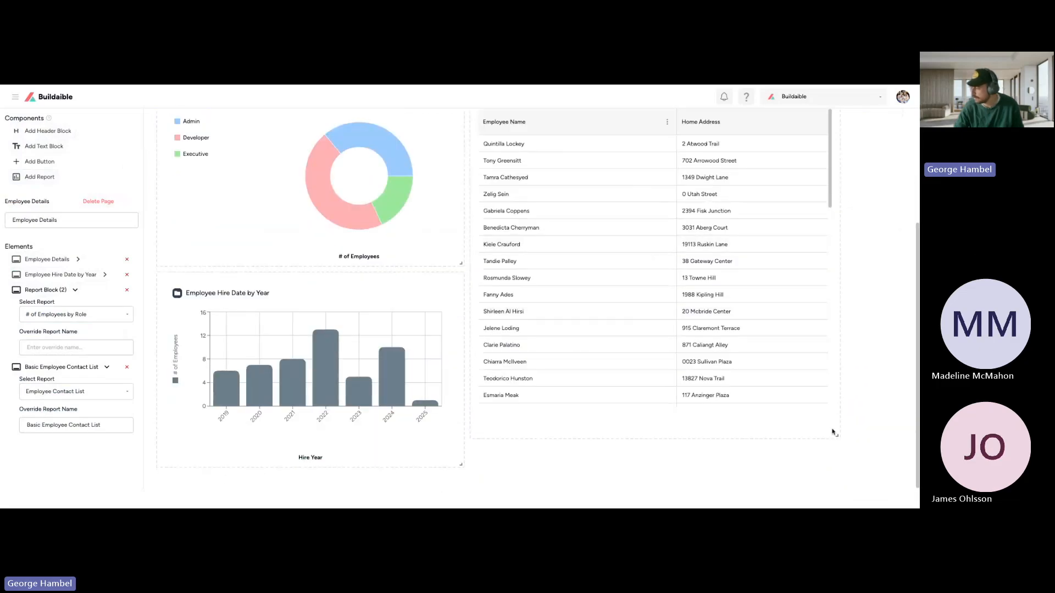
drag(836, 436, 900, 467)
scroll(820, 342, up, 3)
drag(674, 249, 690, 229)
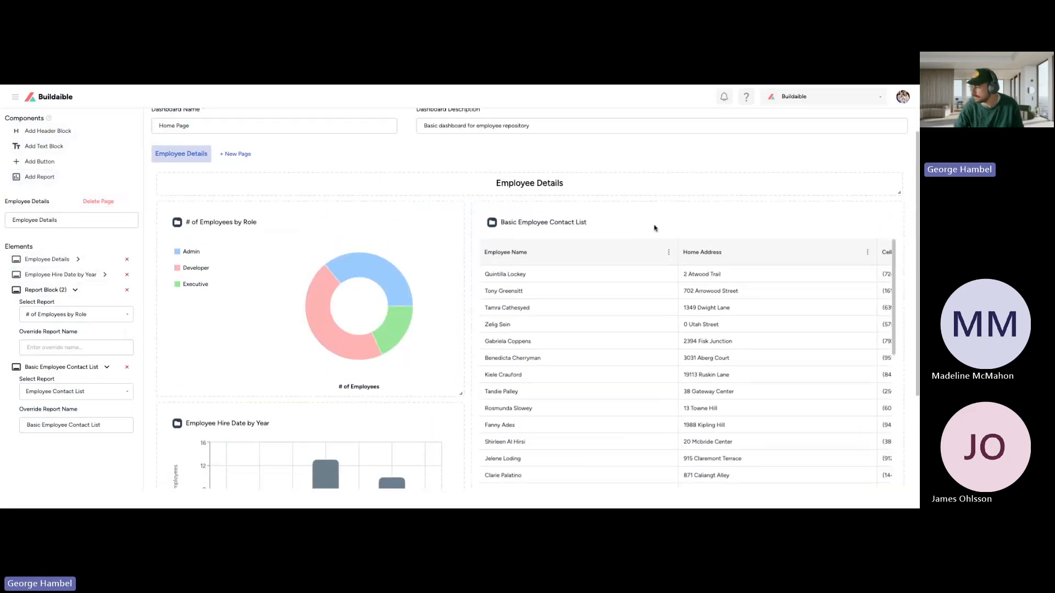
scroll(822, 300, right, 3)
scroll(741, 412, left, 3)
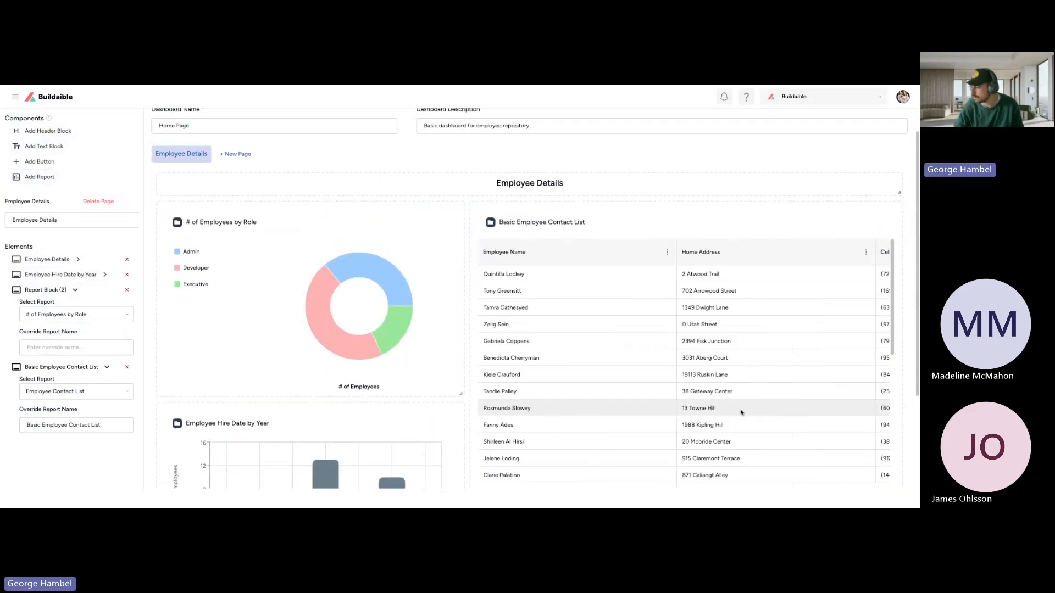
Step: Override the report name of the employees-by-role block with "# of Employees by Job Role"
scroll(624, 227, down, 4)
scroll(625, 247, up, 5)
scroll(533, 400, down, 3)
scroll(551, 372, up, 3)
scroll(495, 417, down, 3)
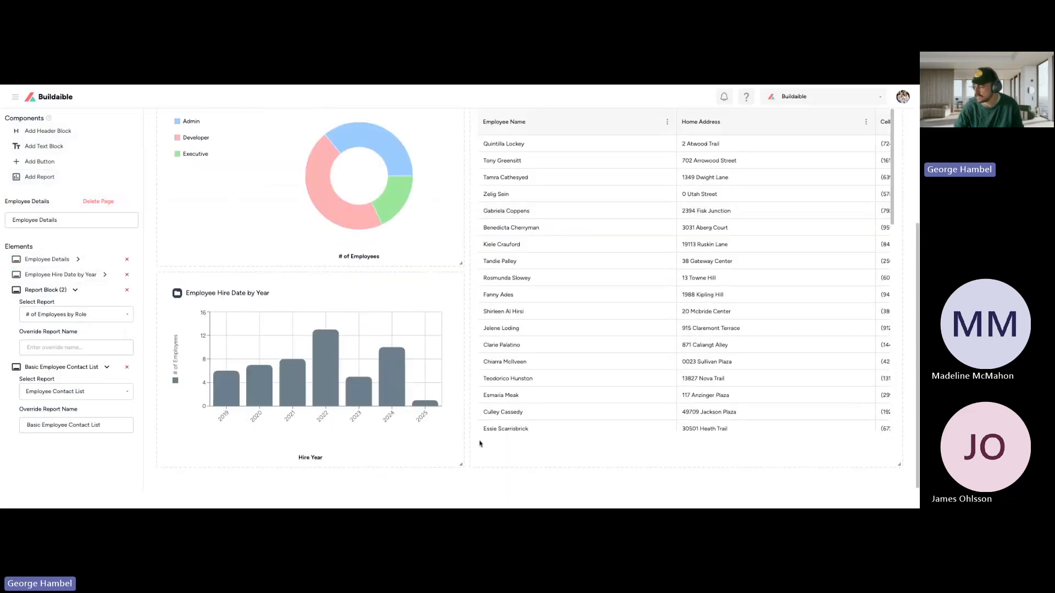
click(73, 346)
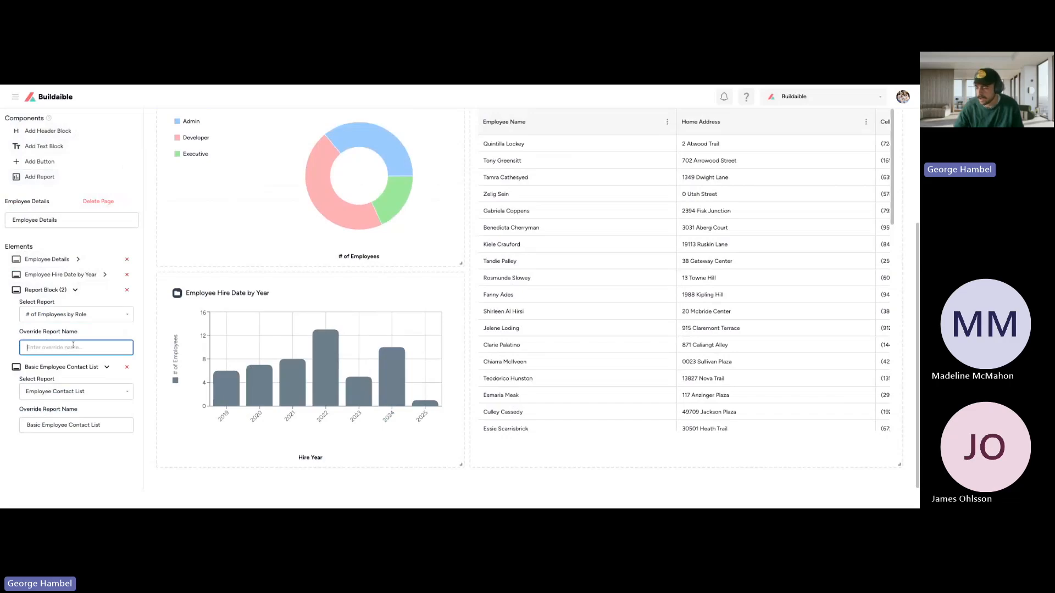
text(#)
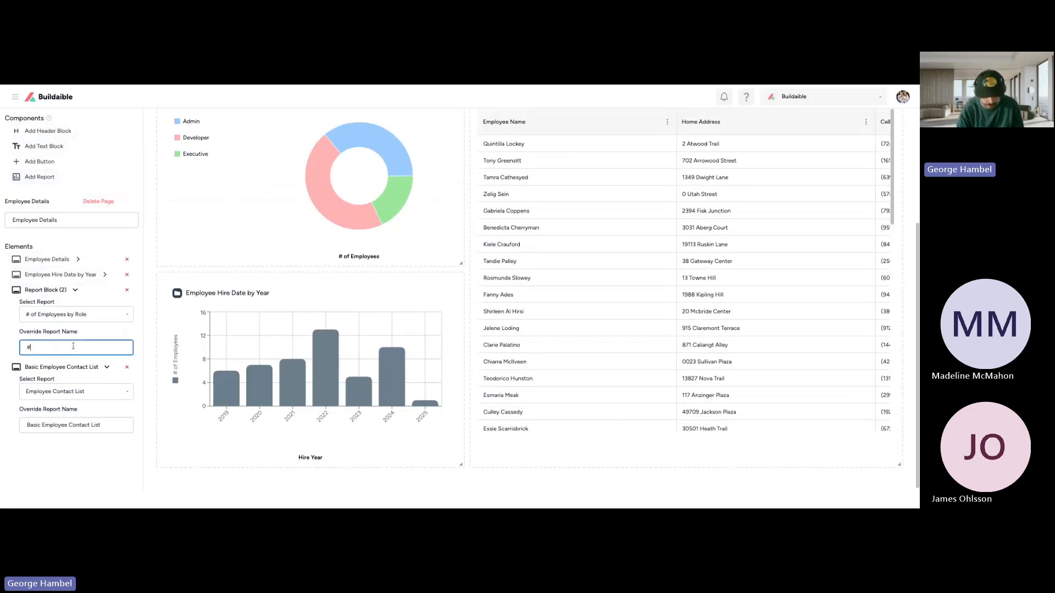
text( of Employees by)
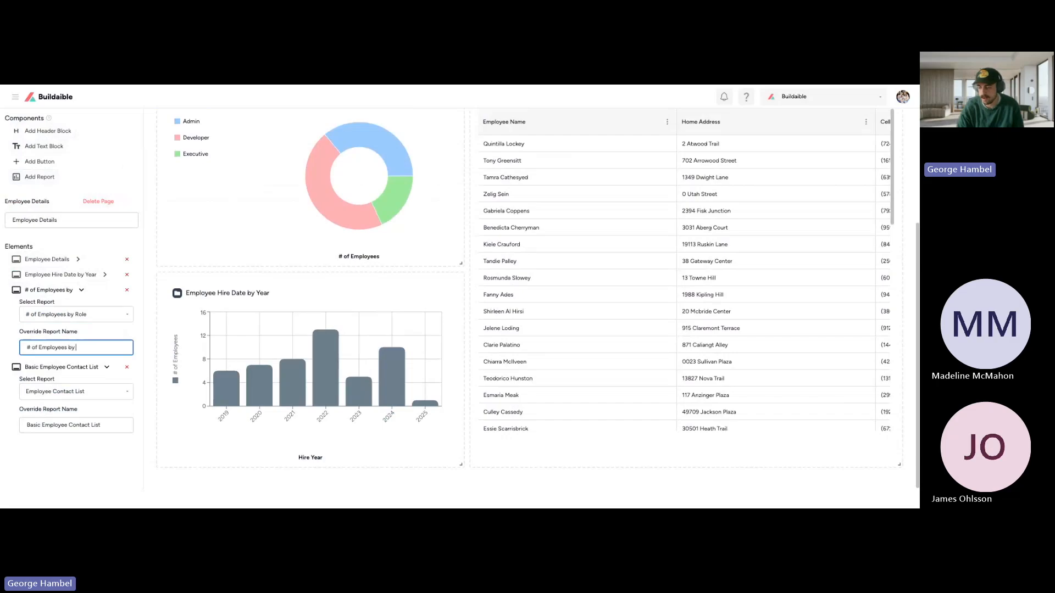
text( Job Role)
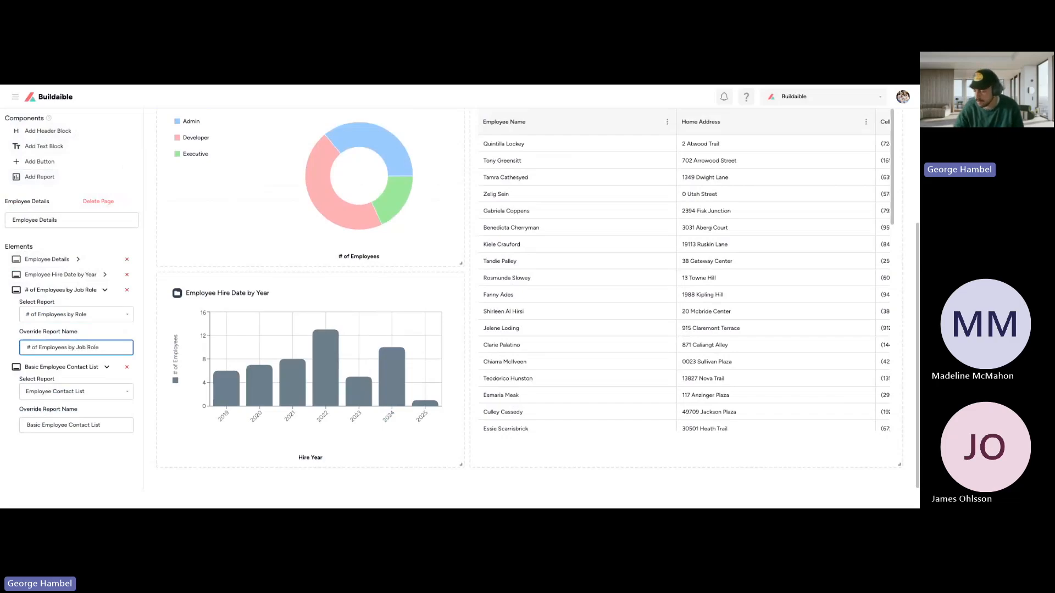
Step: Collapse the settings of all report elements and save the dashboard
click(61, 290)
click(59, 305)
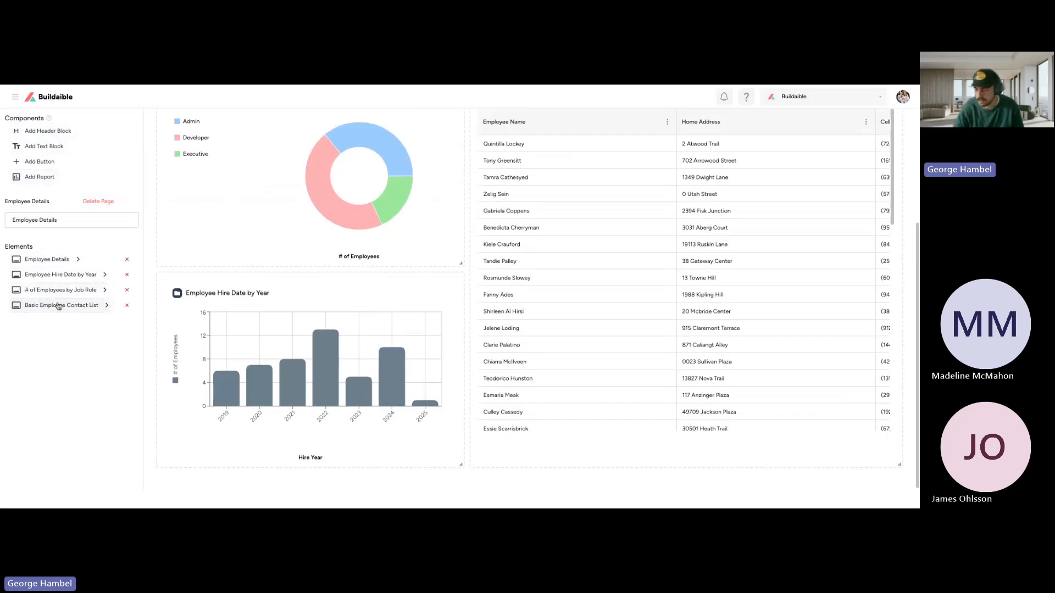
click(58, 275)
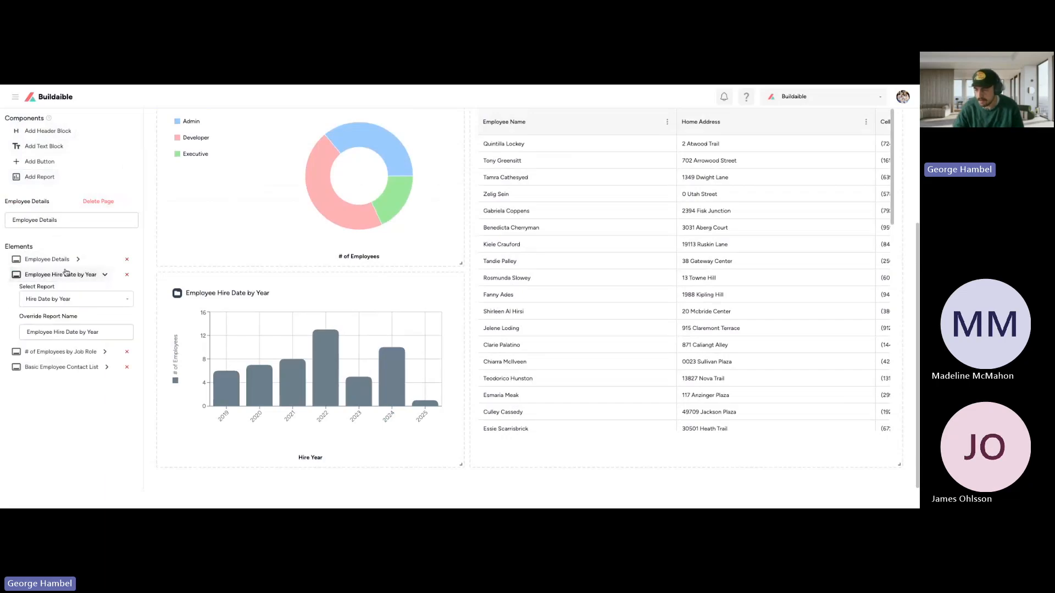
click(68, 275)
scroll(270, 298, up, 3)
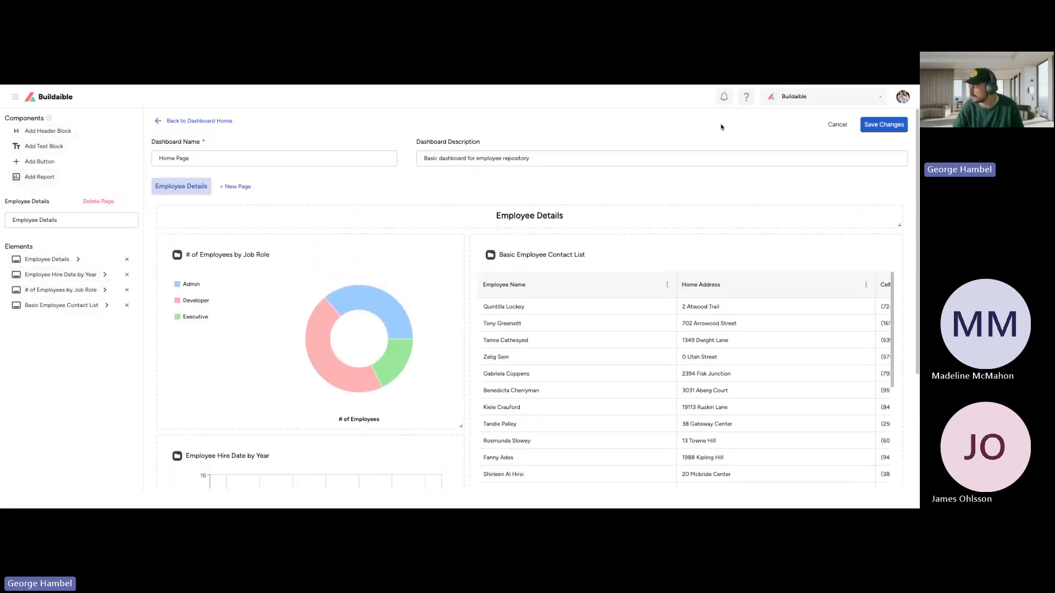
click(885, 125)
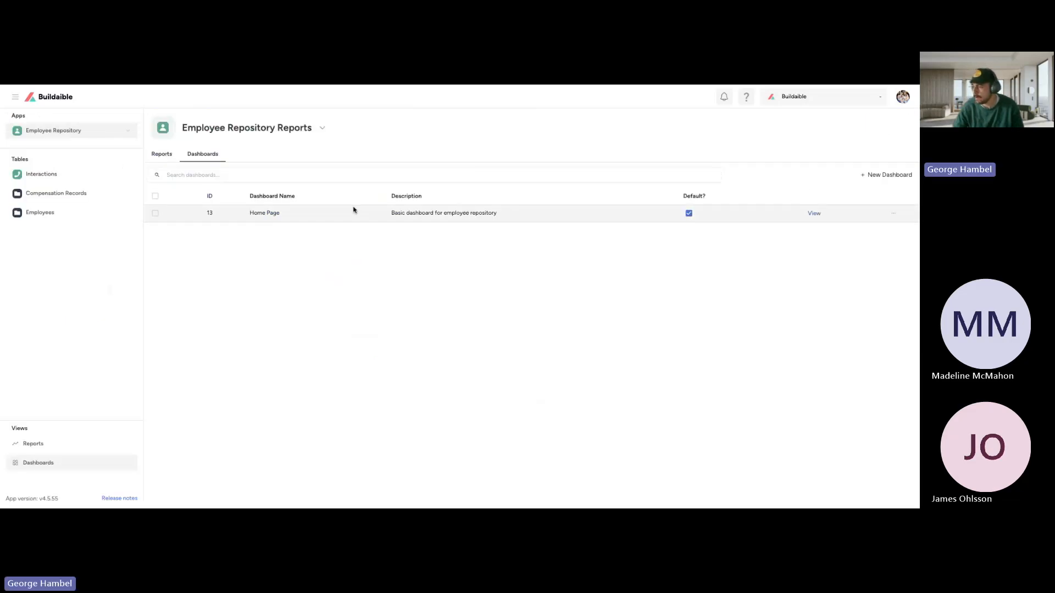
Step: Remove the default setting from the Home Page dashboard and save the change
drag(708, 204, 675, 202)
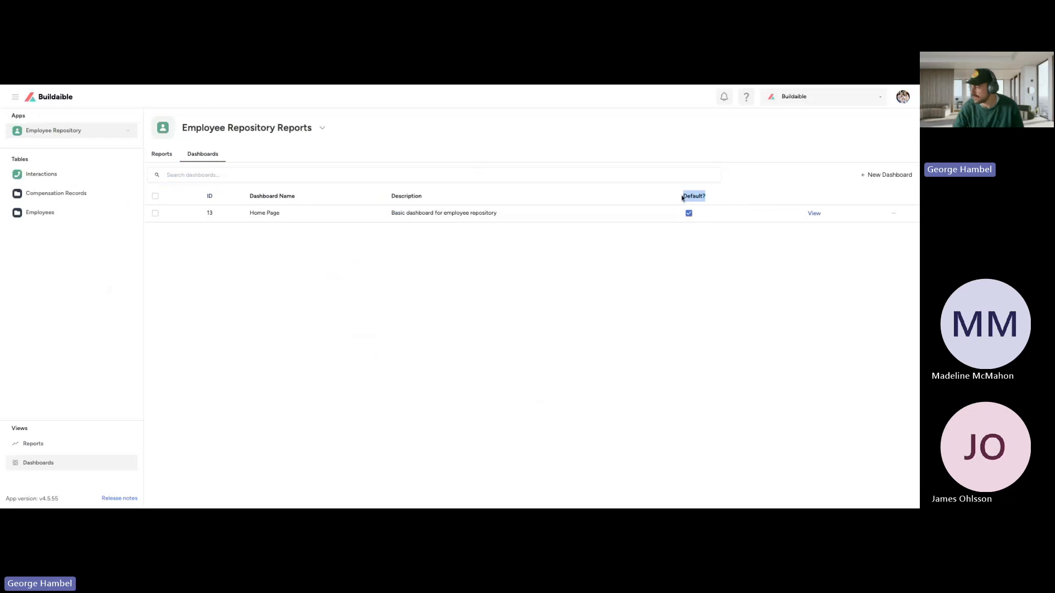
click(679, 198)
click(688, 213)
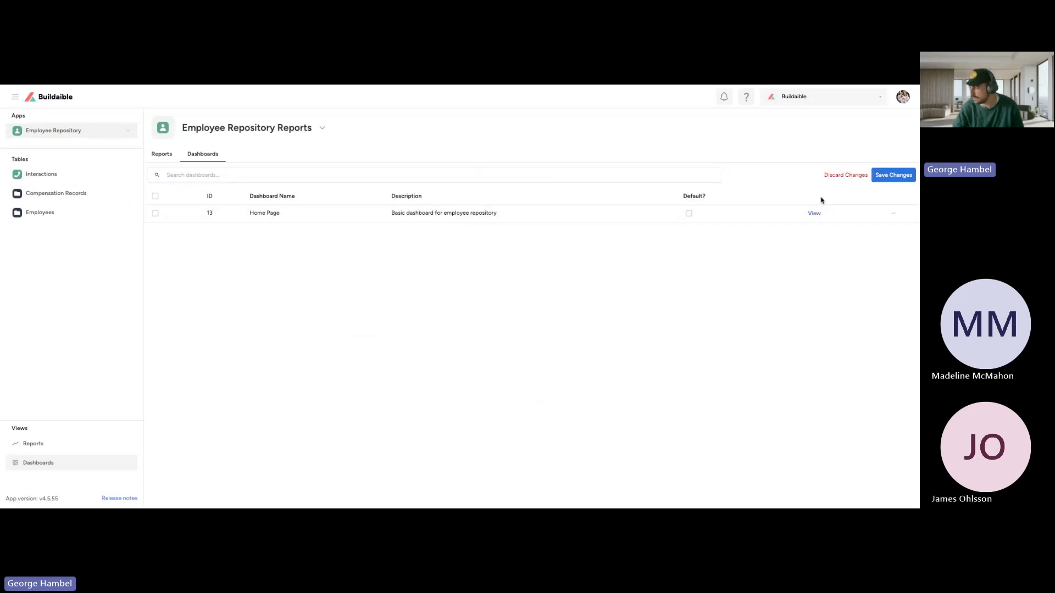
click(907, 176)
Step: Open the Employee Repository home page and look over its getting-started content
click(51, 130)
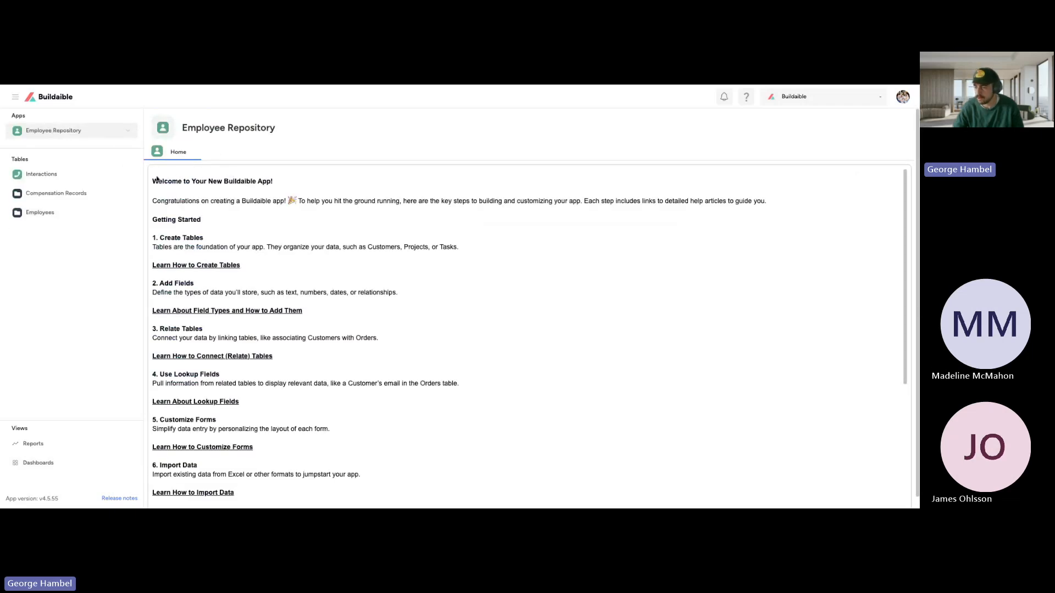
drag(161, 185, 471, 486)
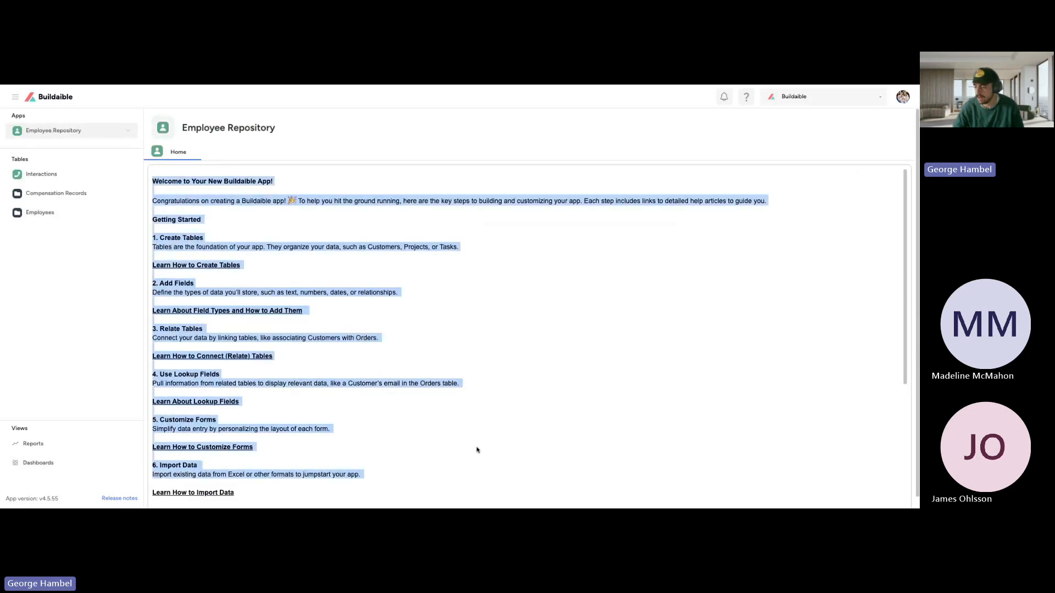
click(168, 219)
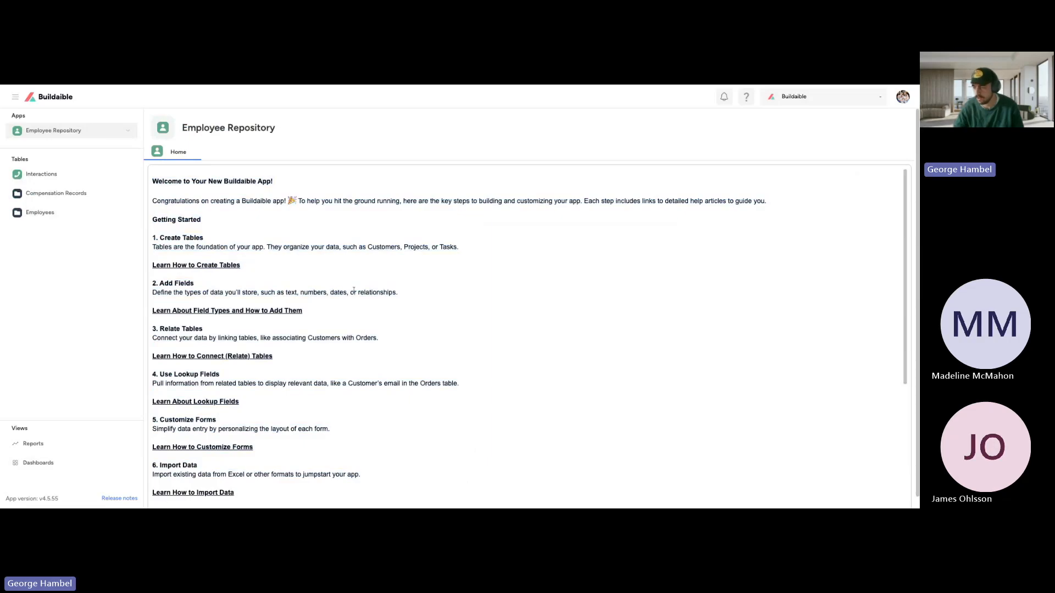
drag(158, 177, 292, 226)
click(292, 232)
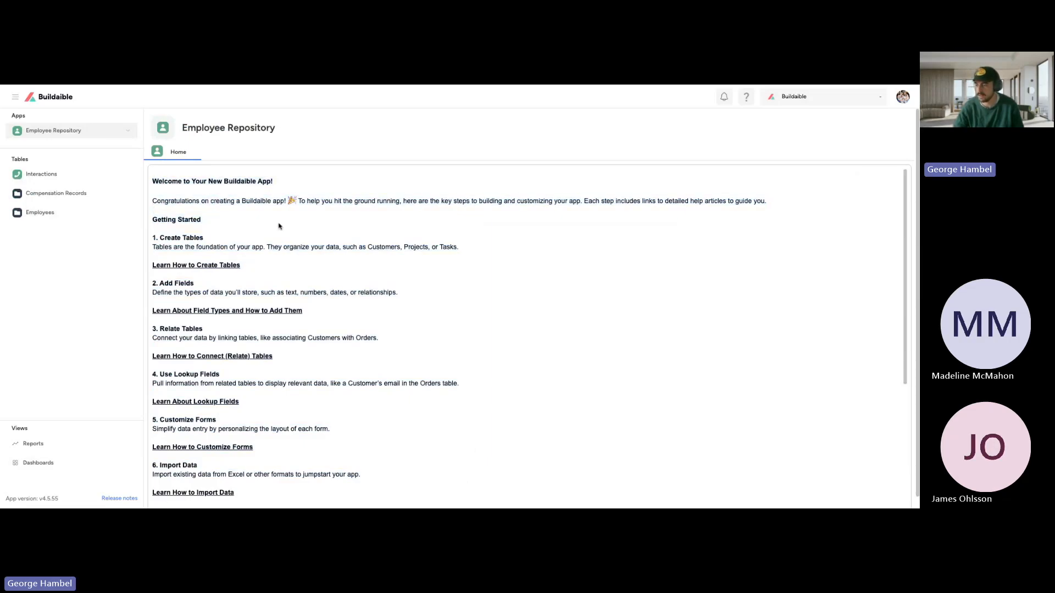
Step: Return to the dashboards list, set Home Page as the default dashboard and save the change
click(57, 470)
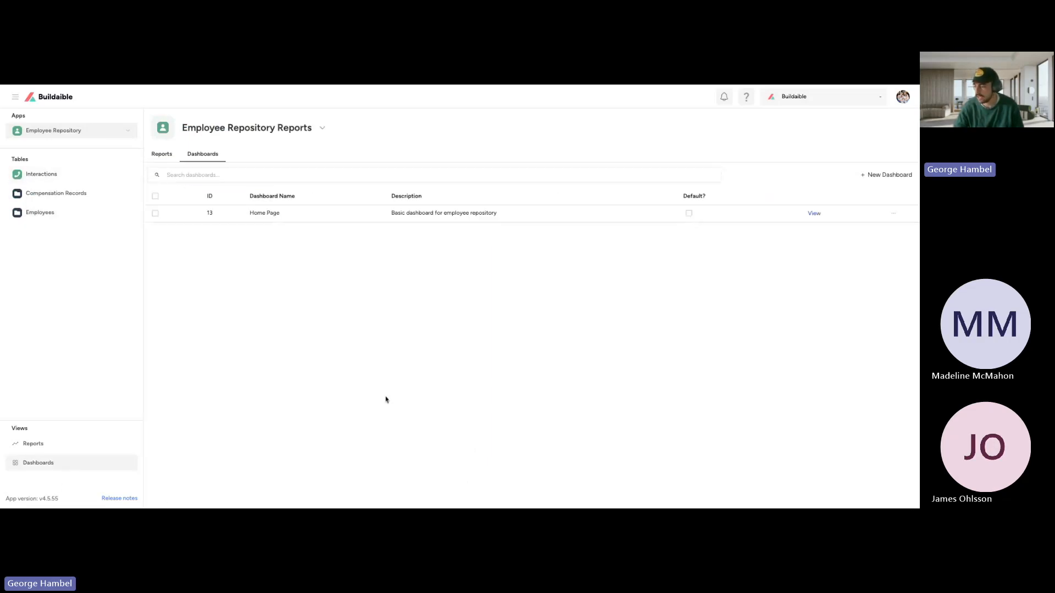
click(689, 213)
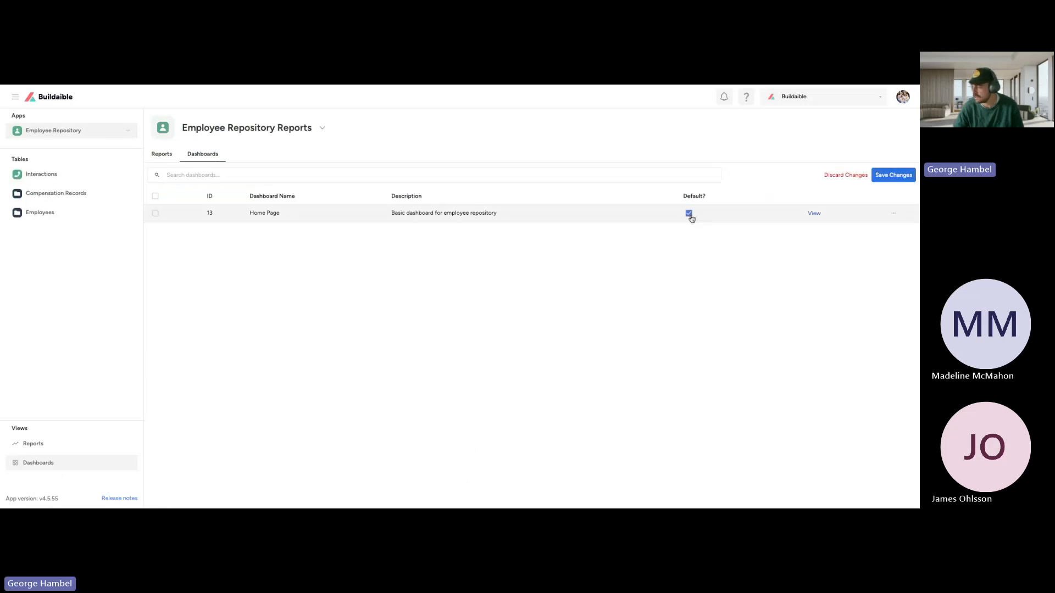
click(890, 177)
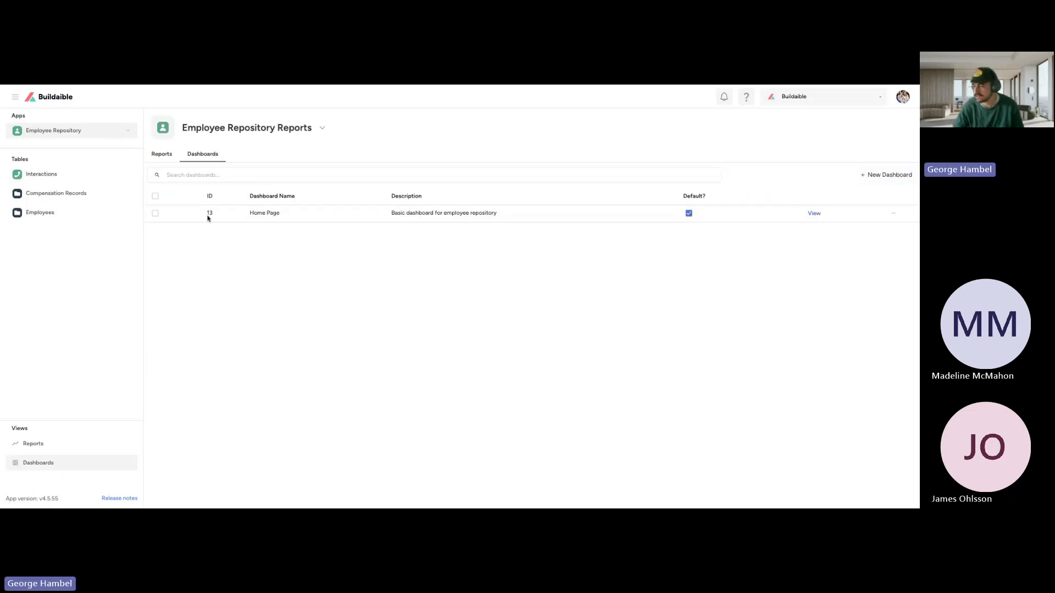
Step: Open the Employee Repository home page and examine the dashboard's charts and contact list
click(112, 134)
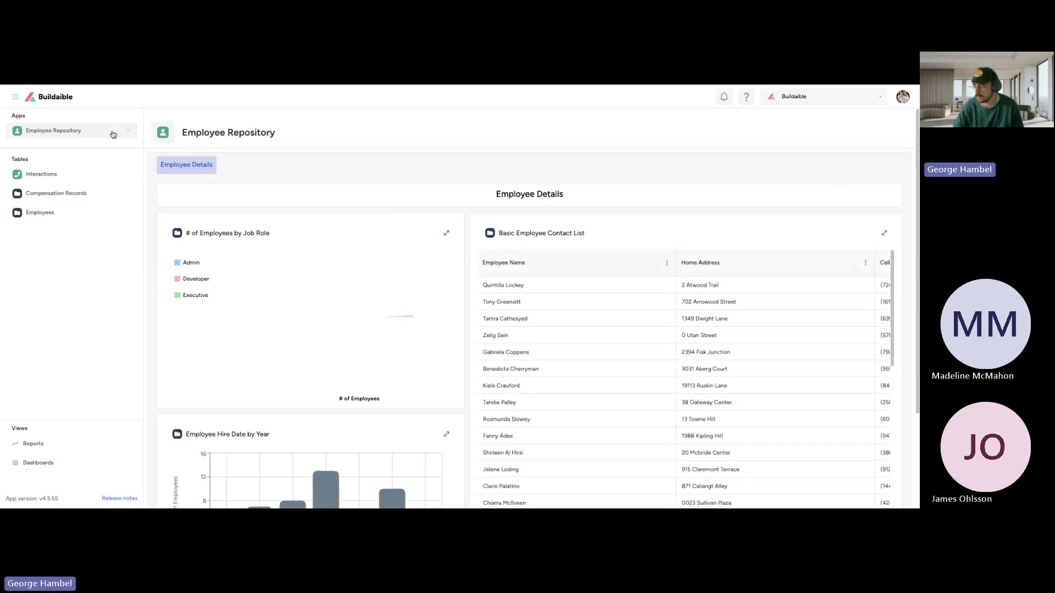
scroll(456, 299, down, 3)
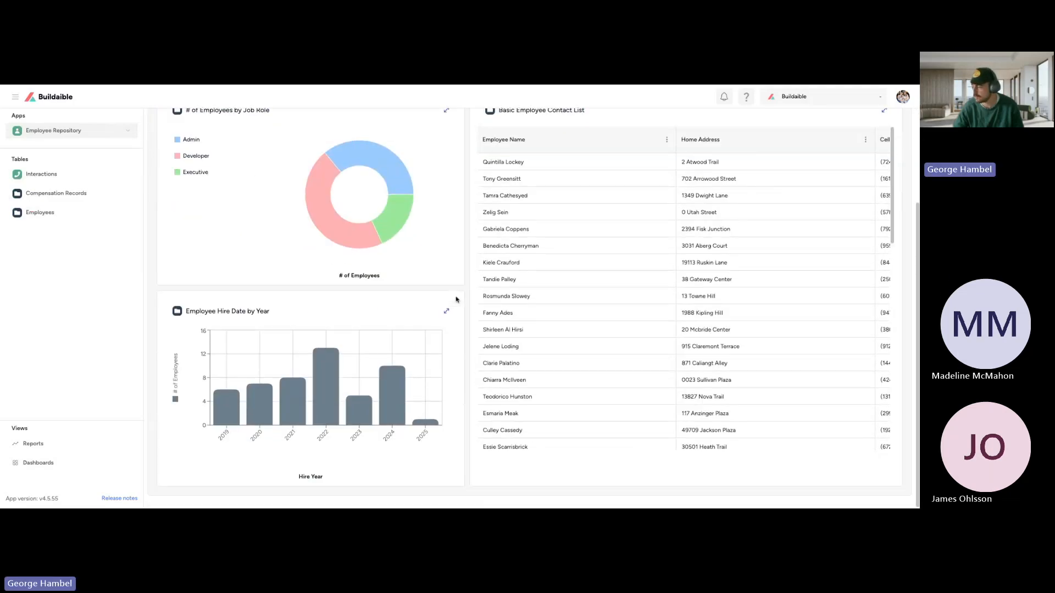
scroll(456, 299, up, 3)
scroll(682, 335, right, 3)
scroll(567, 331, left, 3)
scroll(466, 321, down, 2)
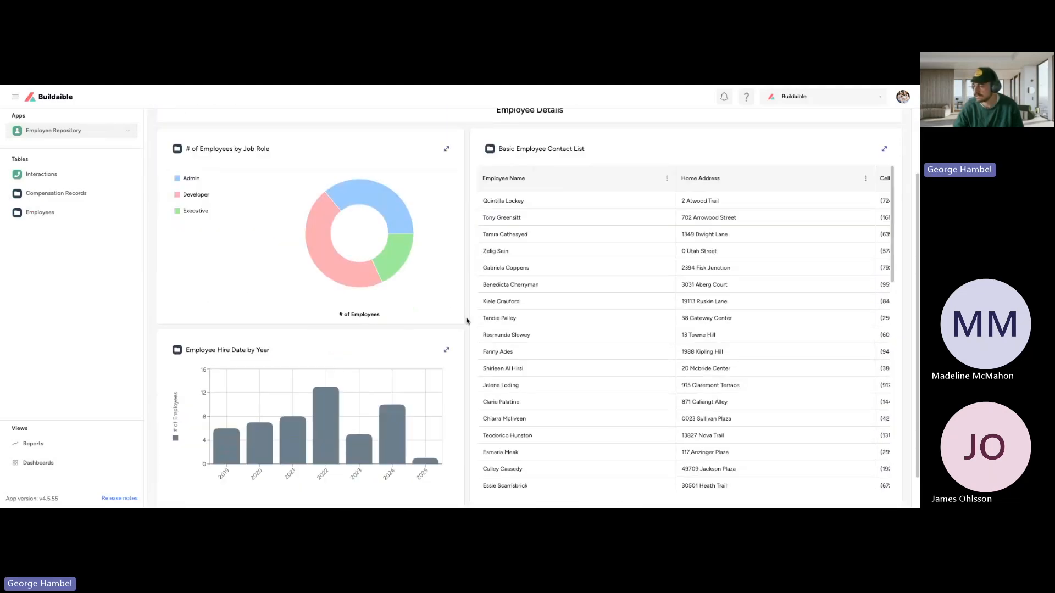
Step: Check the Home Page dashboard's default setting in the dashboards list and return to the Employee Repository home page
scroll(460, 388, up, 2)
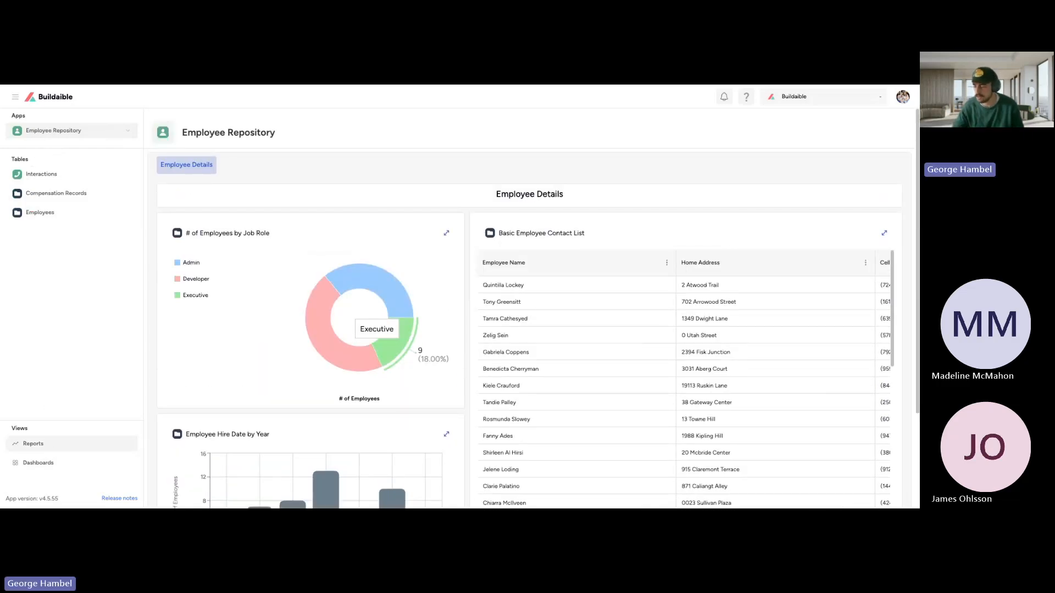
click(49, 464)
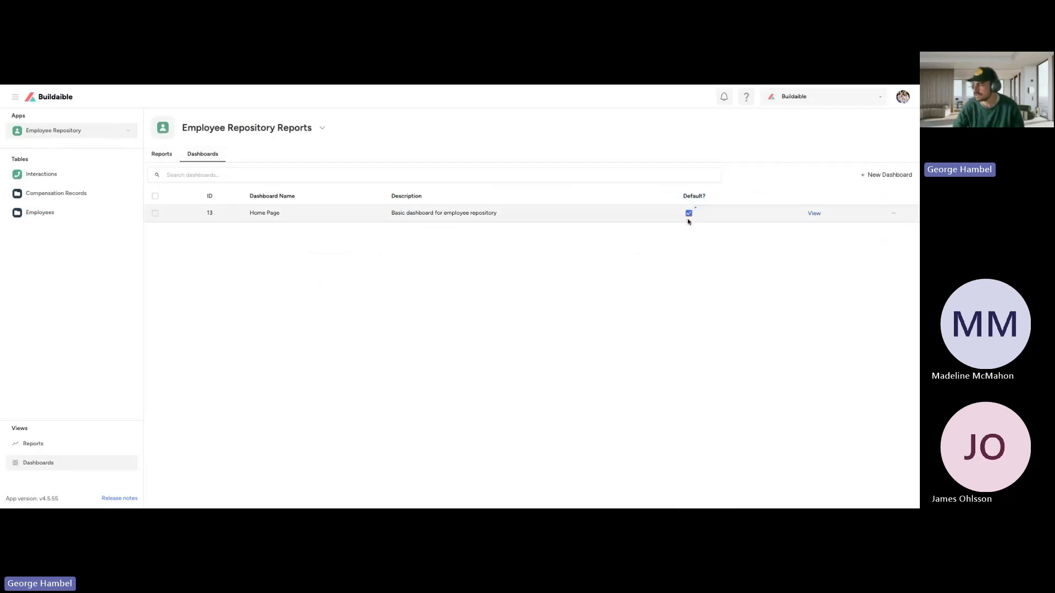
click(48, 130)
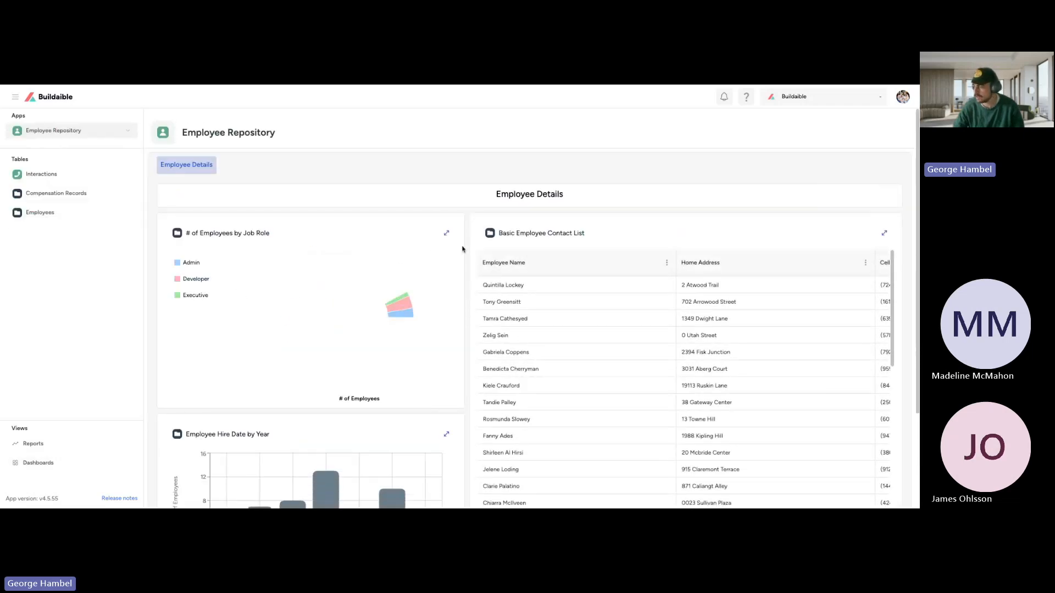
Step: Look over the home page dashboard and view the # of Employees by Job Role chart enlarged, closing the enlarged view again
scroll(463, 269, down, 3)
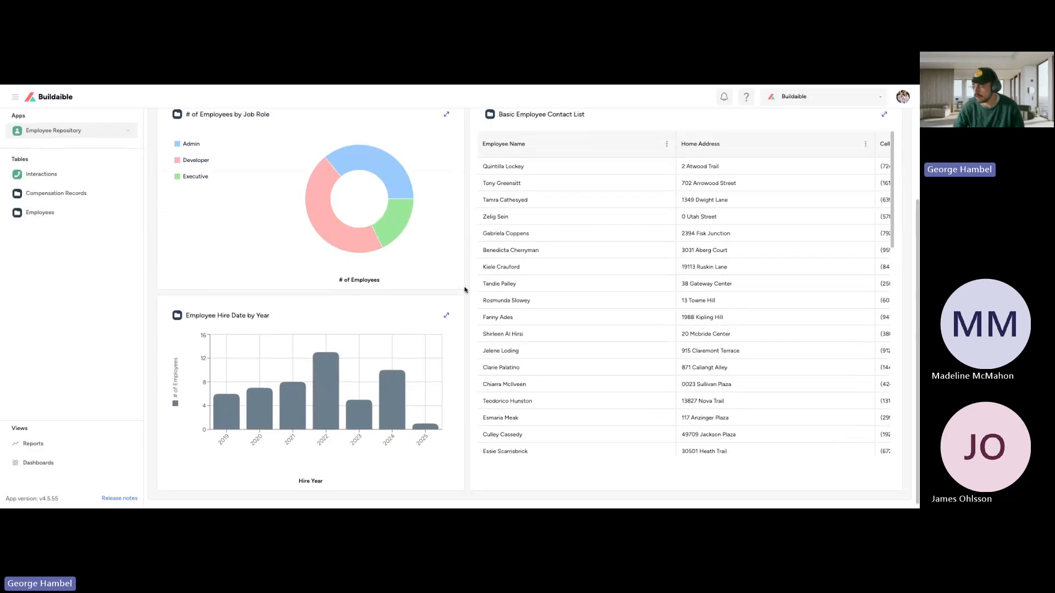
scroll(464, 290, up, 3)
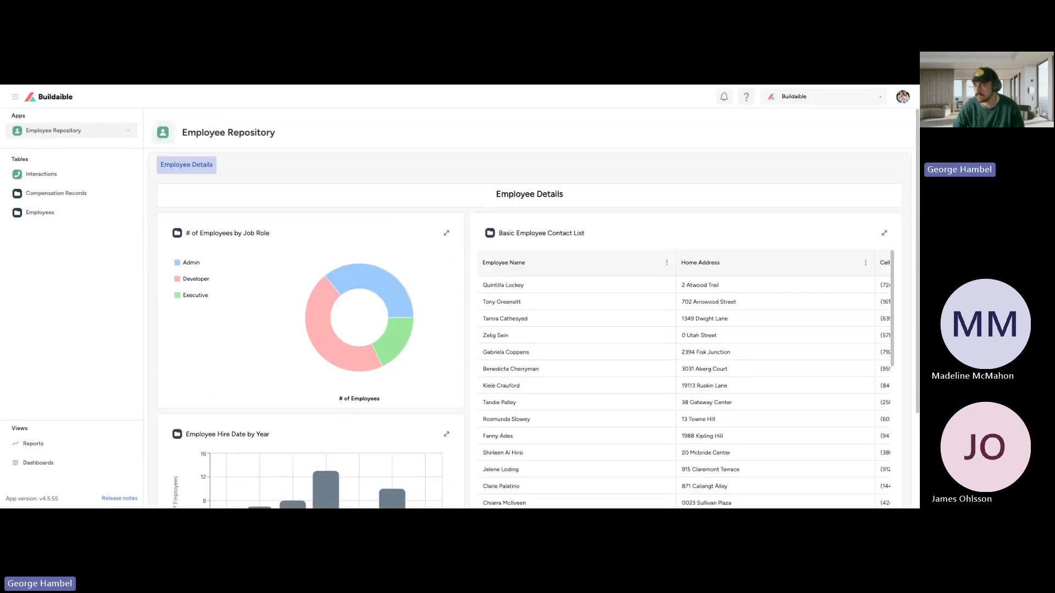
click(446, 233)
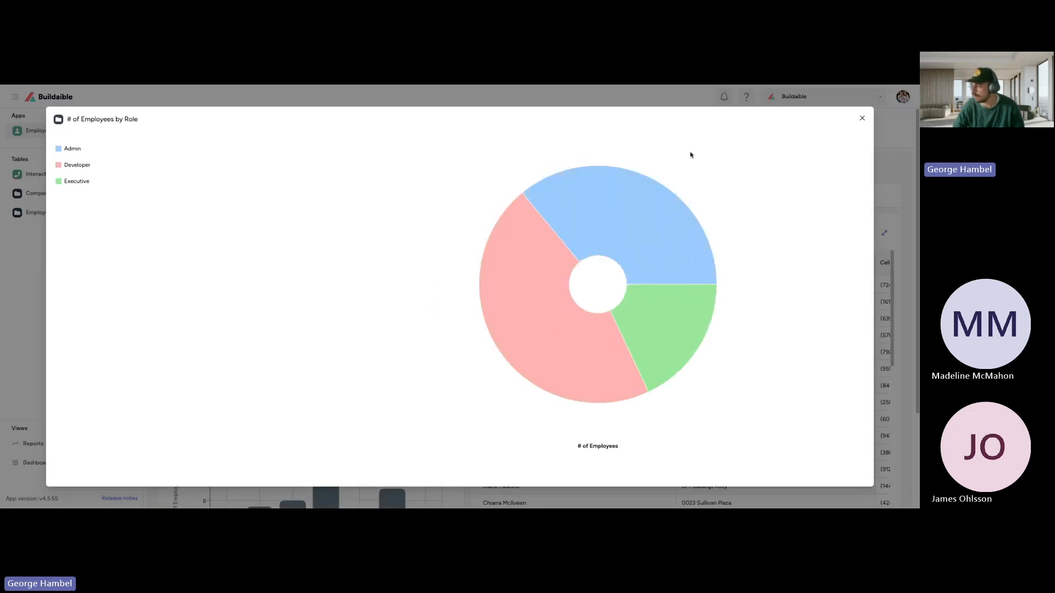
click(863, 120)
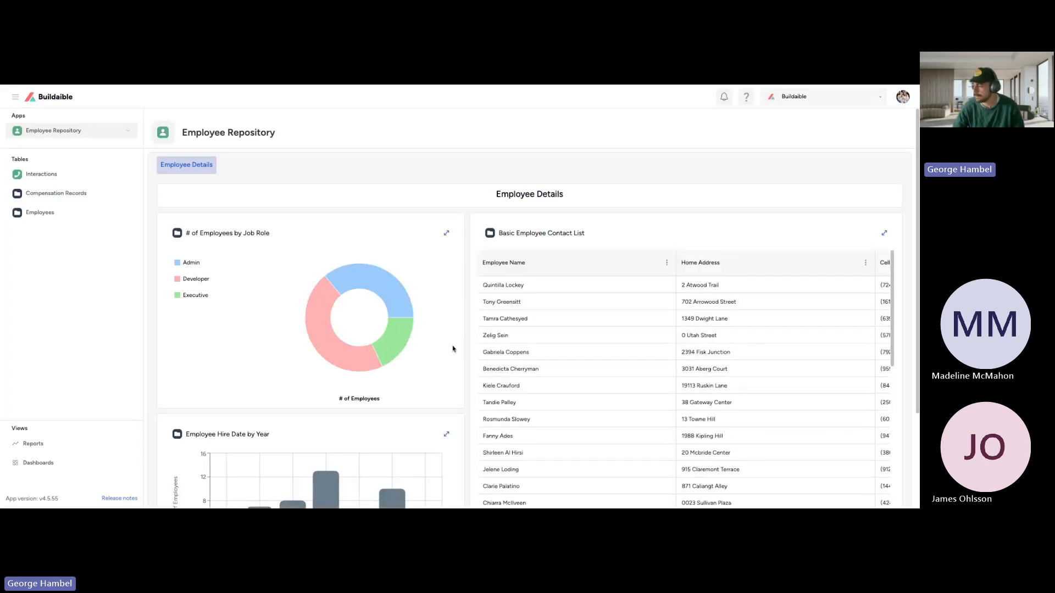
scroll(470, 337, down, 3)
scroll(466, 337, up, 3)
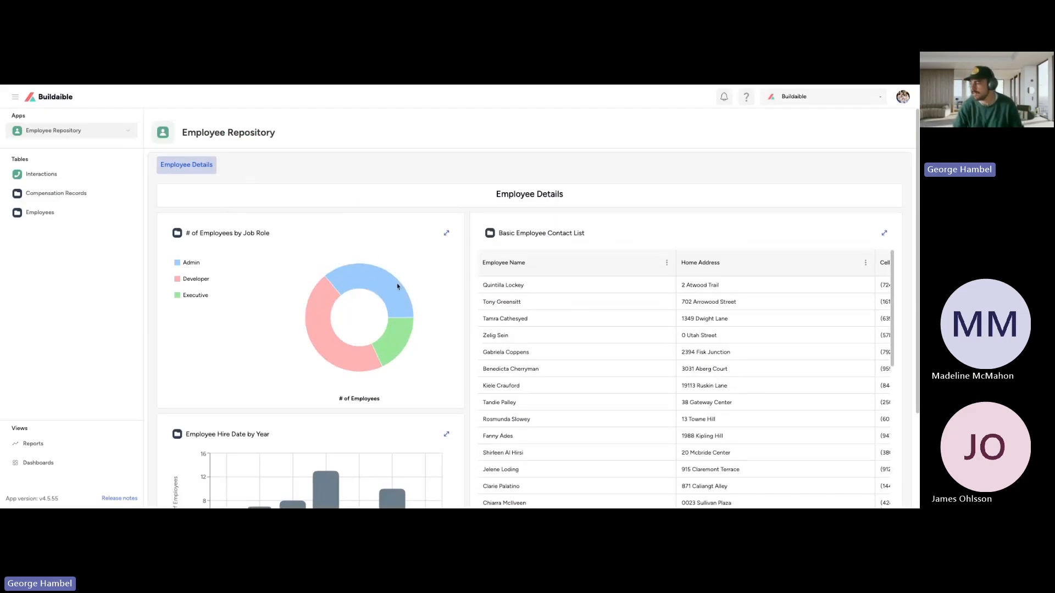
scroll(464, 280, down, 2)
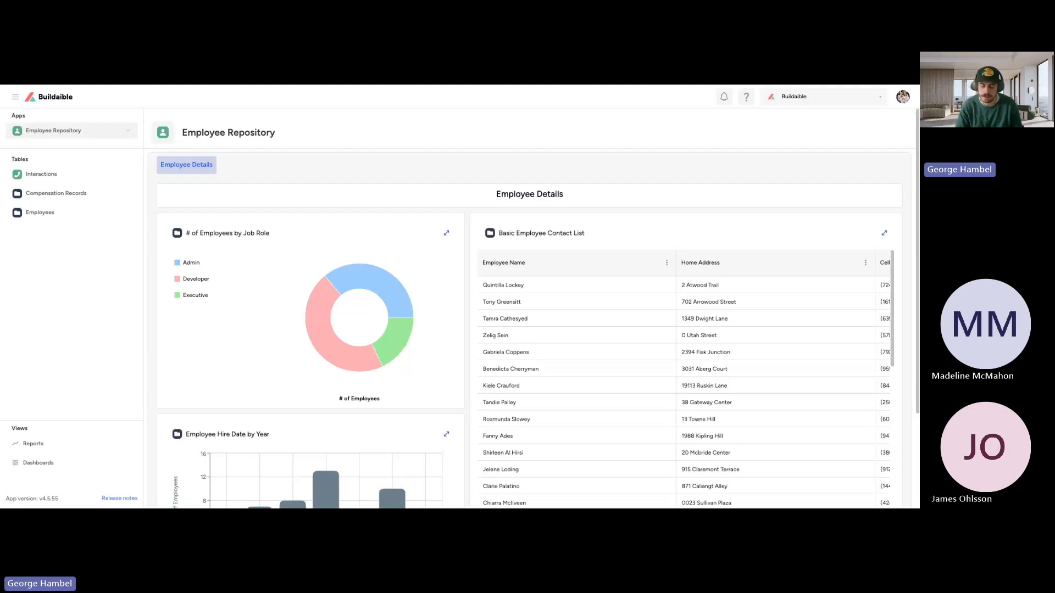
scroll(528, 308, down, 2)
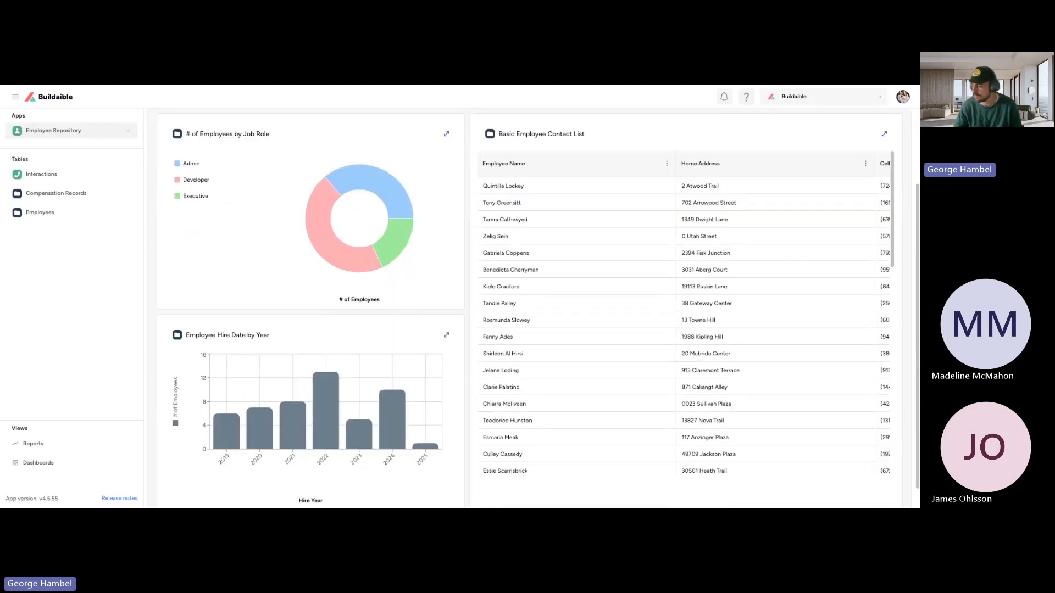
scroll(533, 307, down, 1)
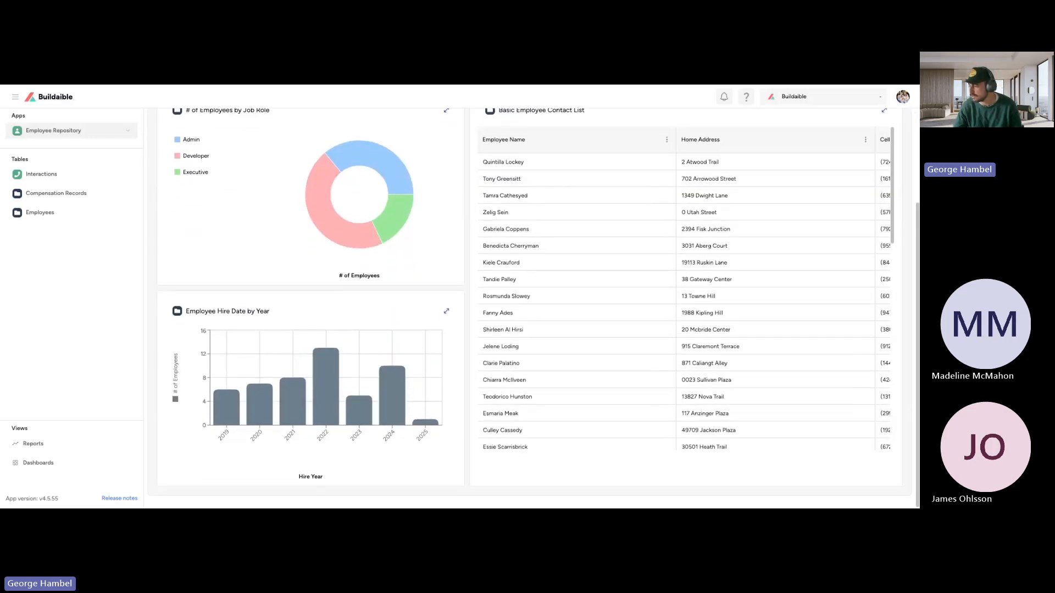
scroll(451, 116, up, 3)
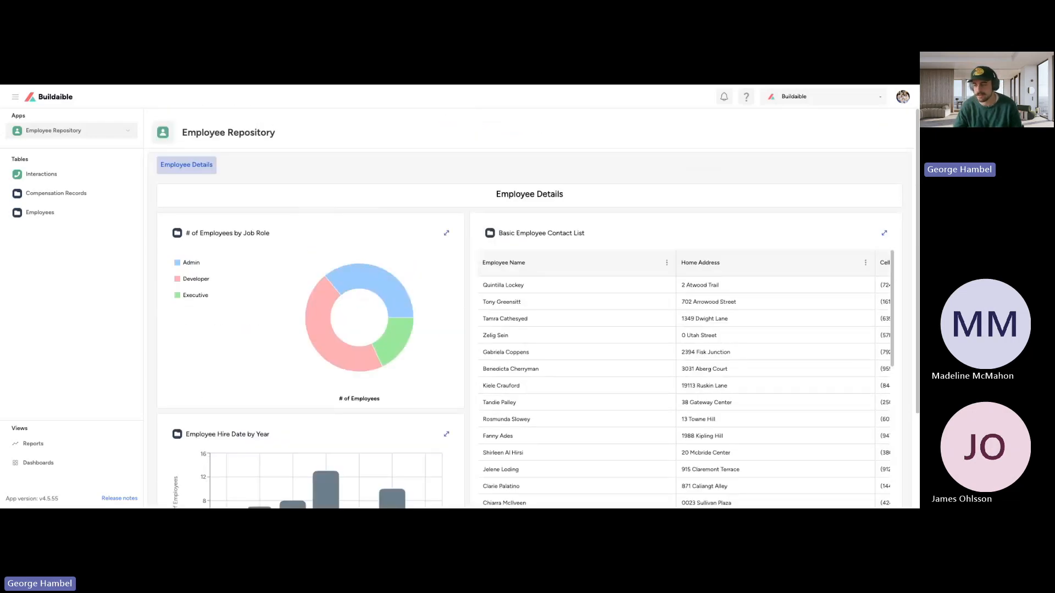